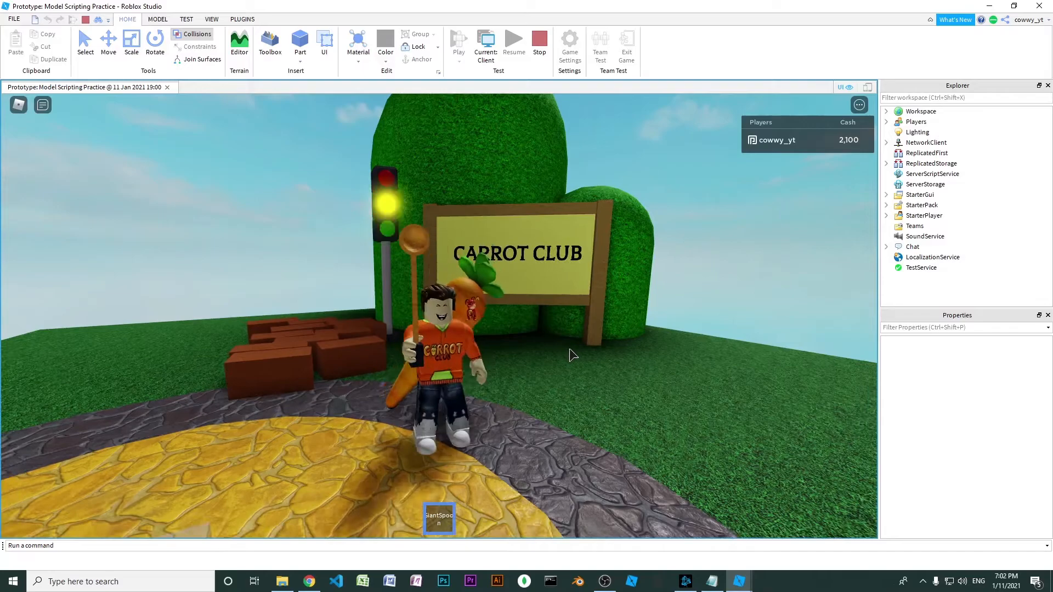
Walk the character around the area in front of the Carrot Club sign in the running playtest
{"action": "key", "text": "d"}
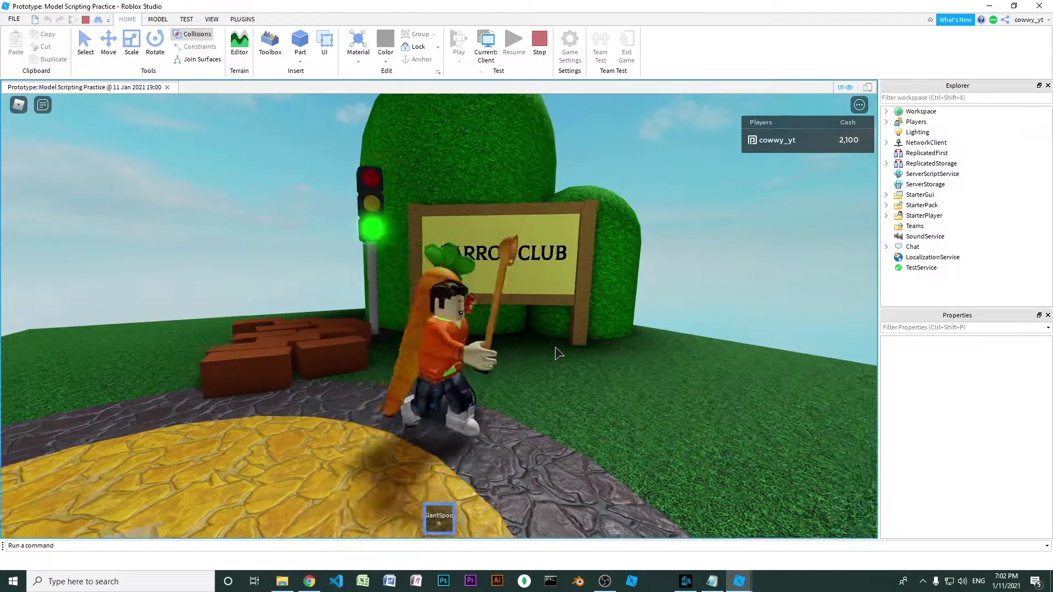
{"action": "key", "text": "w"}
{"action": "key", "text": "d"}
{"action": "key", "text": "a"}
{"action": "key", "text": "d"}
{"action": "key", "text": "w"}
{"action": "key", "text": "a"}
{"action": "key", "text": "s"}
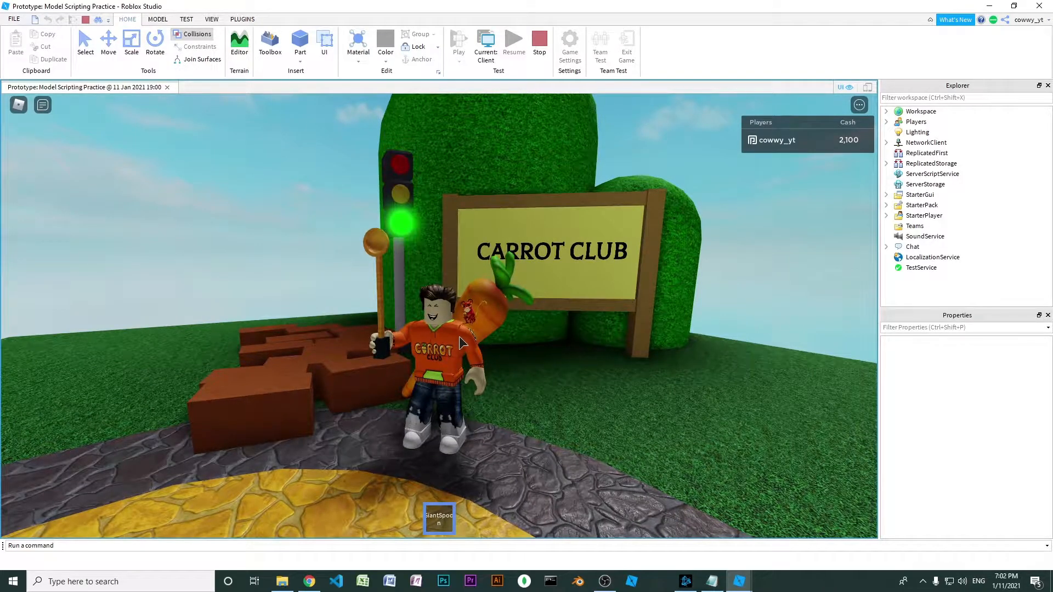
{"action": "key", "text": "d"}
{"action": "key", "text": "w"}
{"action": "key", "text": "a"}
{"action": "key", "text": "s"}
{"action": "key", "text": "d"}
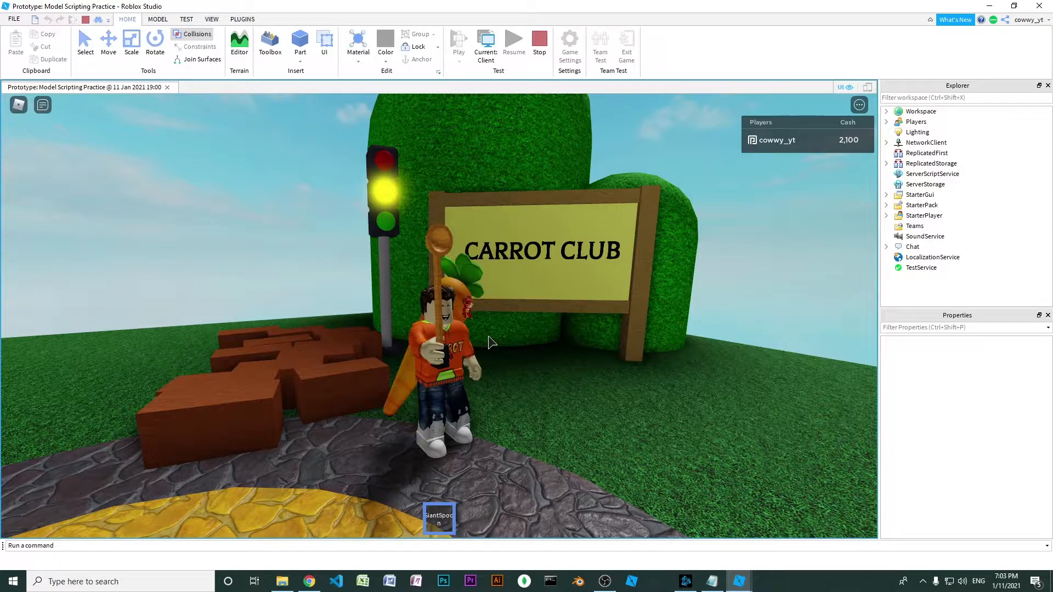
{"action": "key", "text": "s"}
{"action": "key", "text": "a"}
{"action": "key", "text": "w"}
{"action": "key", "text": "d"}
{"action": "key", "text": "a"}
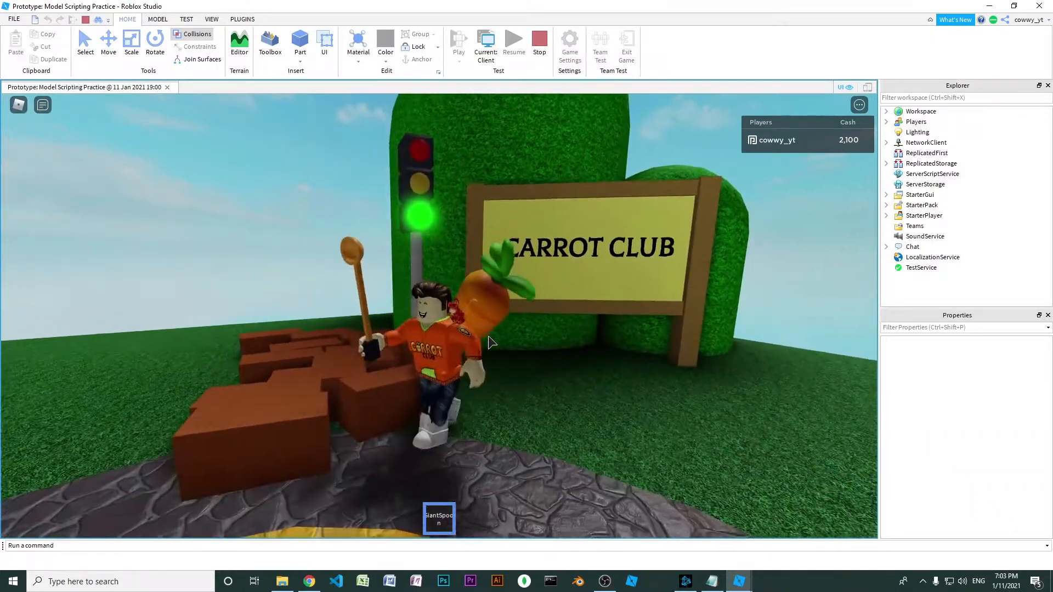
{"action": "key", "text": "s"}
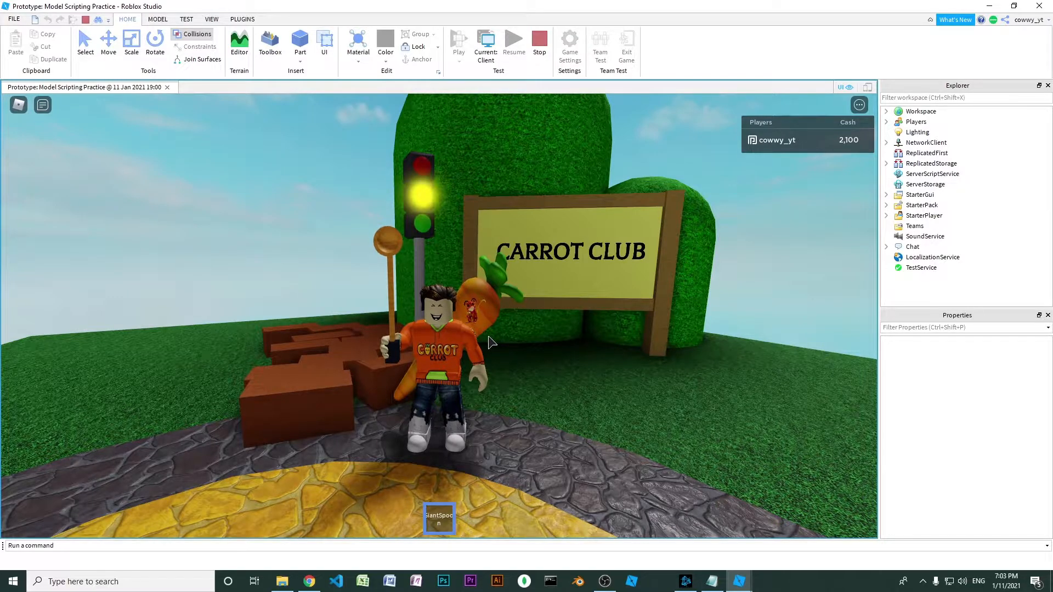
{"action": "key", "text": "d"}
{"action": "key", "text": "w"}
{"action": "key", "text": "a"}
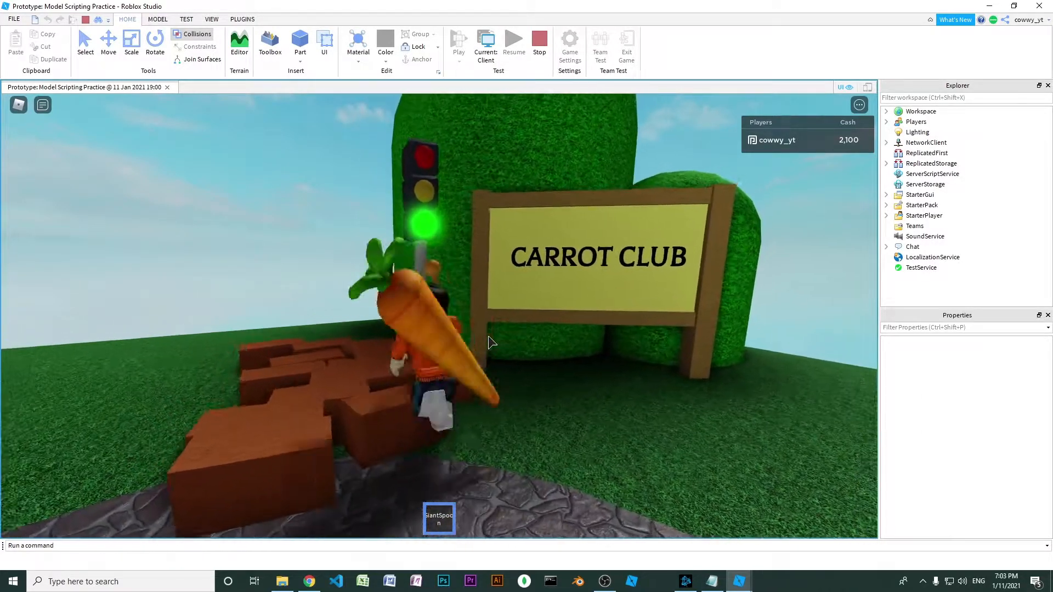
{"action": "key", "text": "s"}
Swing the GiantSpoon tool while moving the character near the Carrot Club sign
{"action": "left_click", "coordinate": [488, 343]}
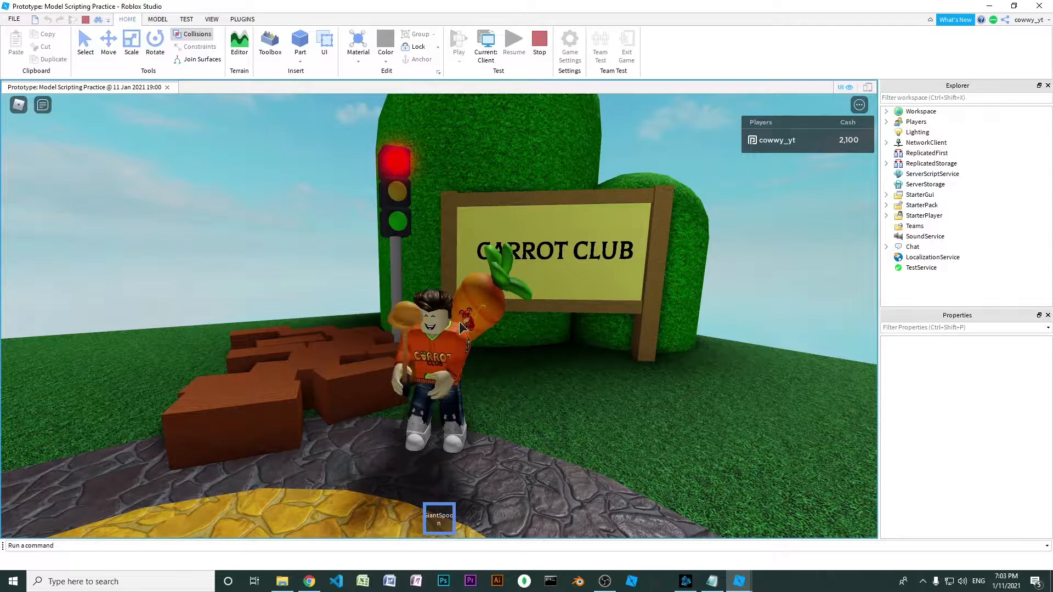
{"action": "key", "text": "a"}
{"action": "left_click", "coordinate": [460, 322]}
{"action": "key", "text": "s"}
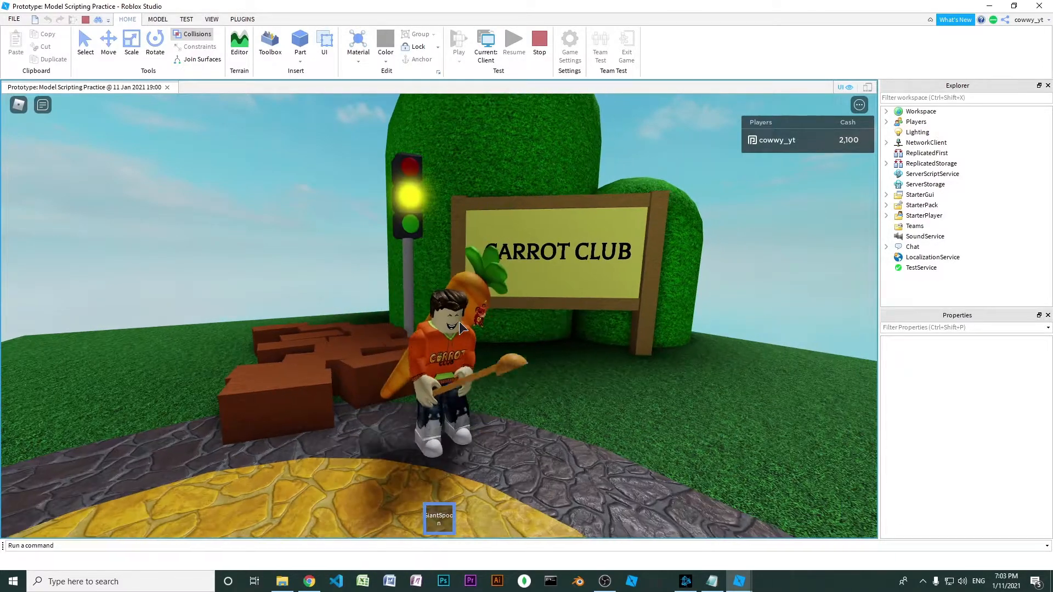
{"action": "key", "text": "s"}
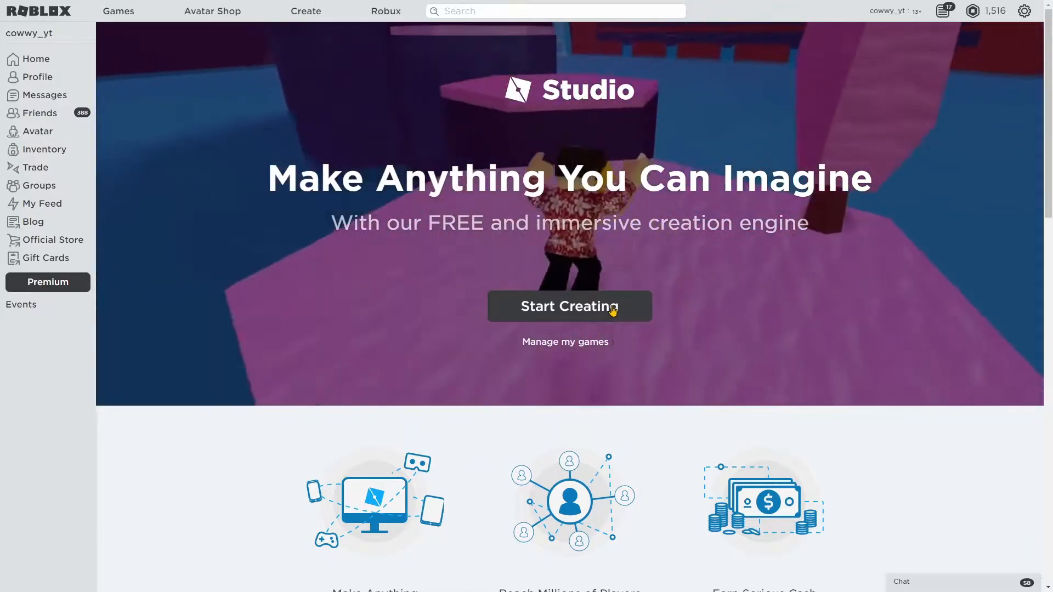
Look through the Roblox Create page down to its closing Start Creating section
{"action": "scroll", "coordinate": [682, 324], "scroll_direction": "down", "scroll_amount": 15}
{"action": "scroll", "coordinate": [682, 324], "scroll_direction": "down", "scroll_amount": 3}
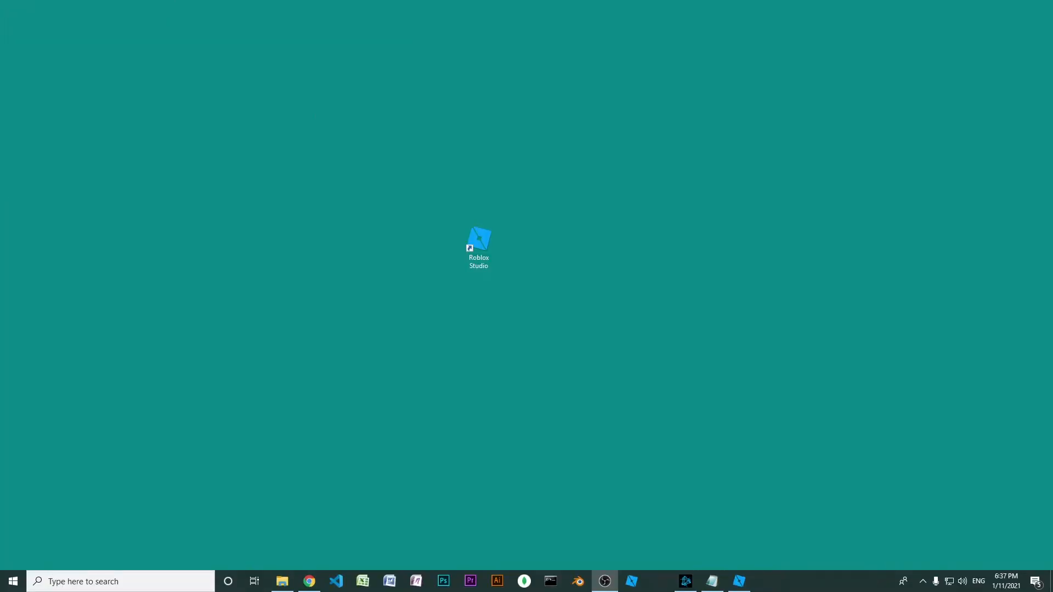
{"action": "left_click", "coordinate": [587, 278]}
{"action": "left_click_drag", "start_coordinate": [500, 267], "coordinate": [542, 275]}
{"action": "left_click_drag", "start_coordinate": [474, 288], "coordinate": [607, 210]}
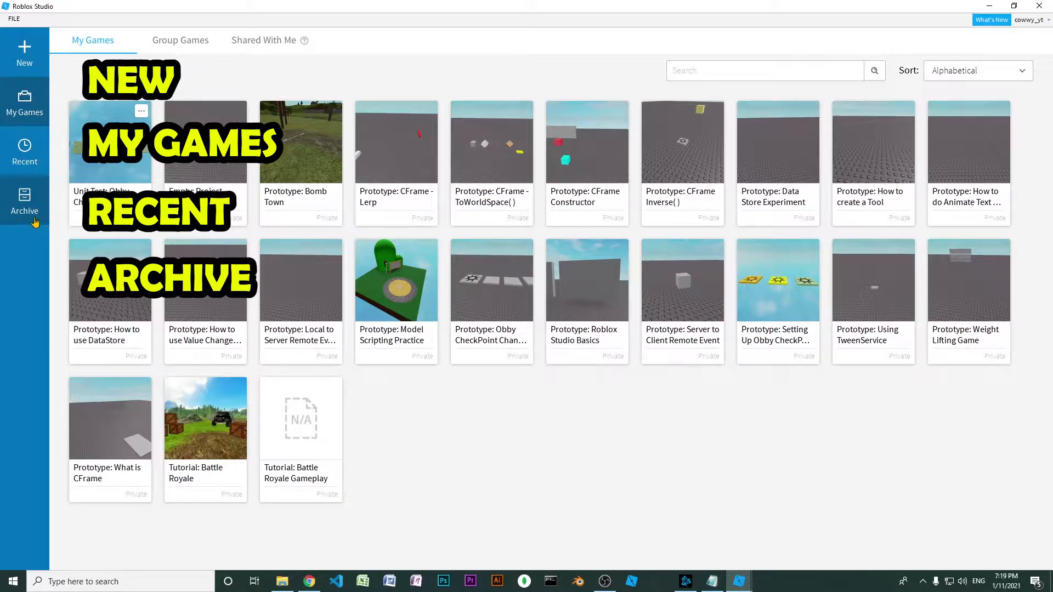
Browse the new-project templates by Theme and Gameplay, ending on the full template list
{"action": "left_click", "coordinate": [24, 57]}
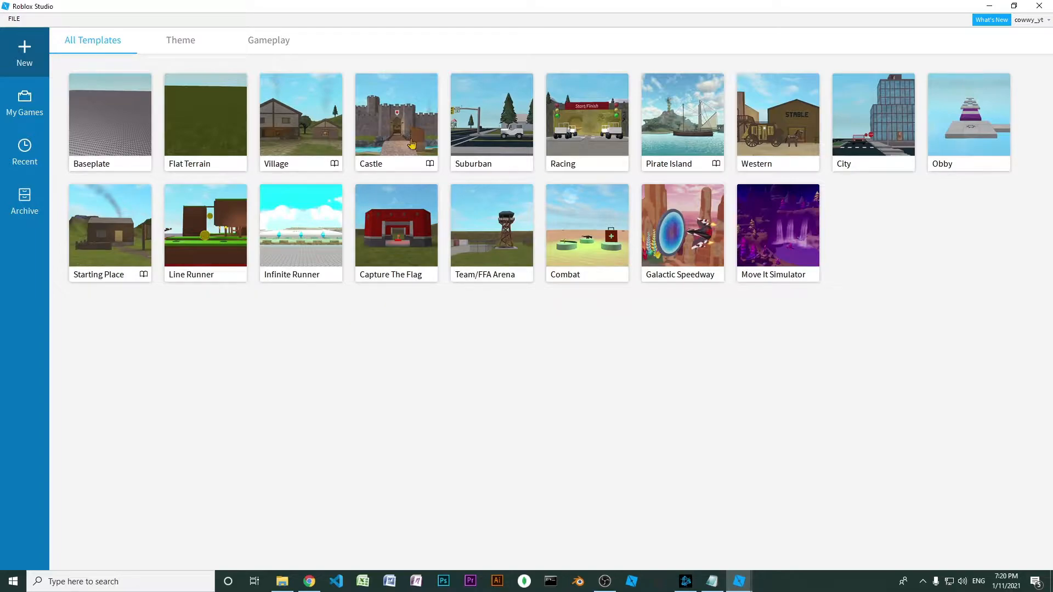
{"action": "left_click", "coordinate": [183, 42]}
{"action": "left_click", "coordinate": [260, 48]}
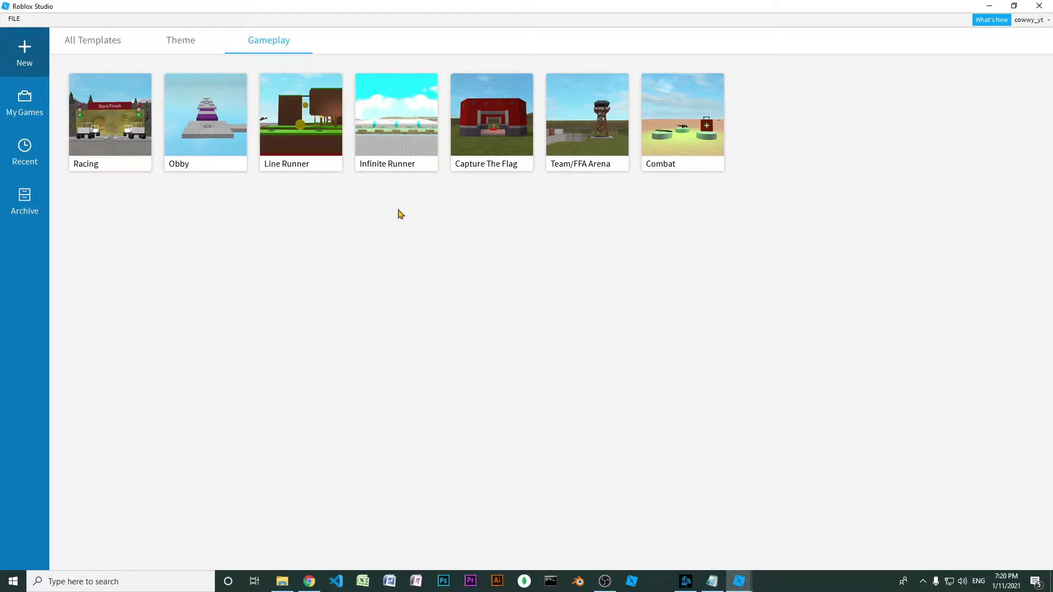
{"action": "left_click", "coordinate": [102, 43]}
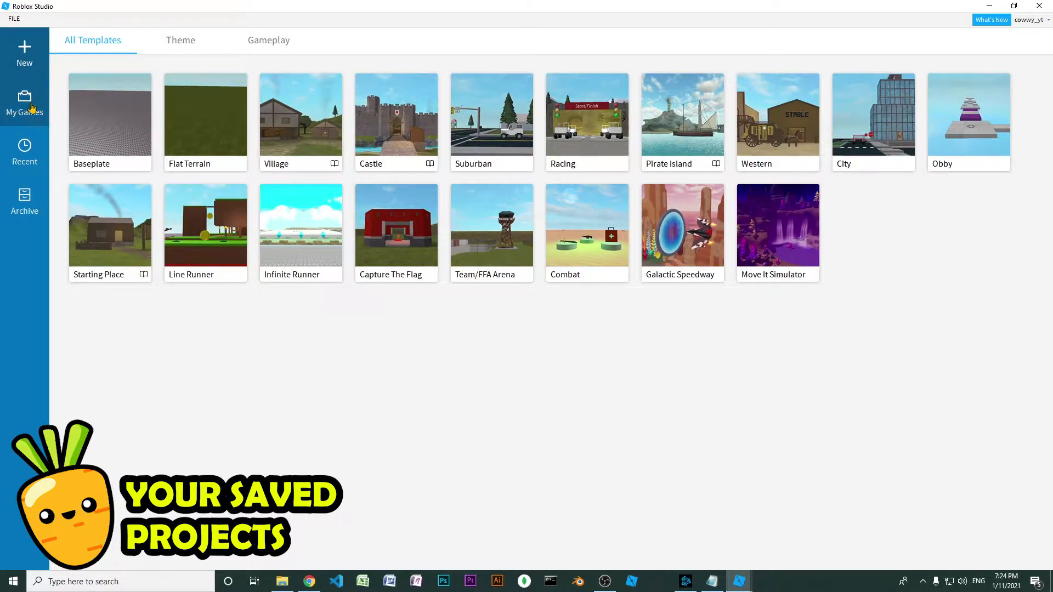
Review the saved projects across My Games, Group Games and Shared With Me
{"action": "left_click", "coordinate": [32, 108]}
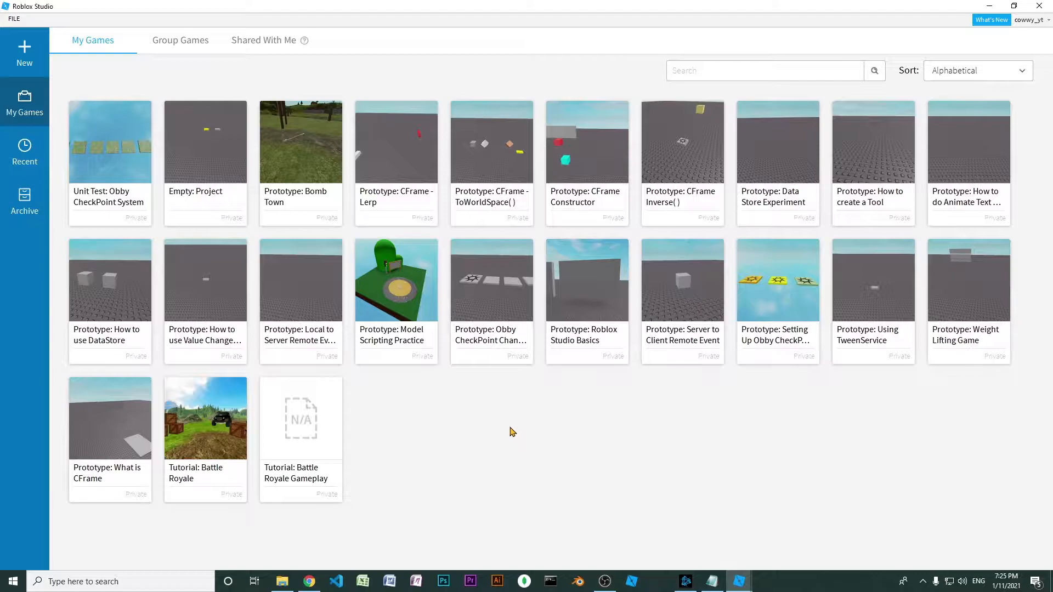
{"action": "left_click", "coordinate": [183, 40]}
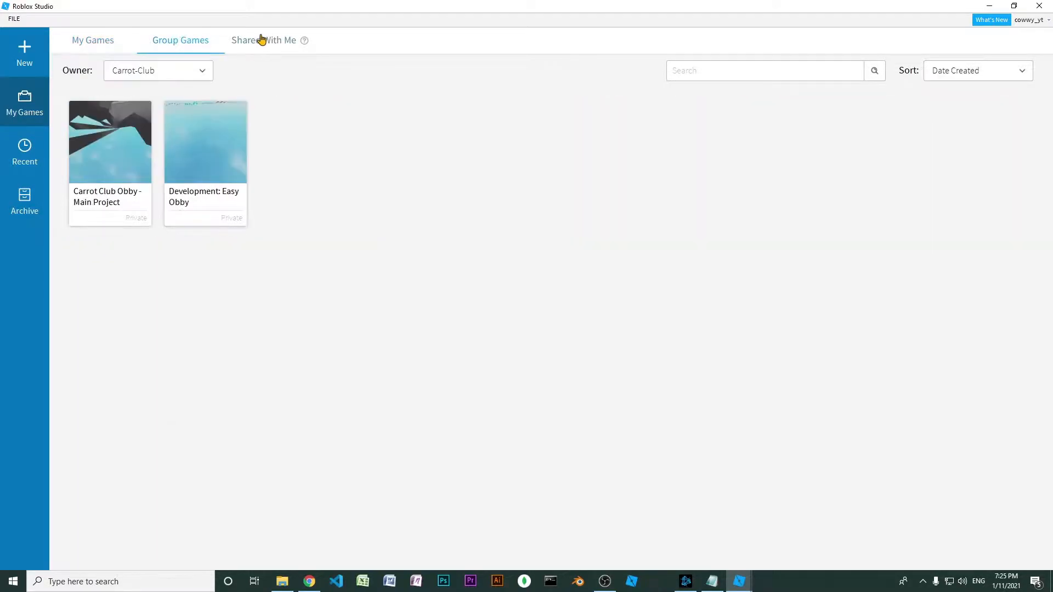
{"action": "left_click", "coordinate": [262, 40]}
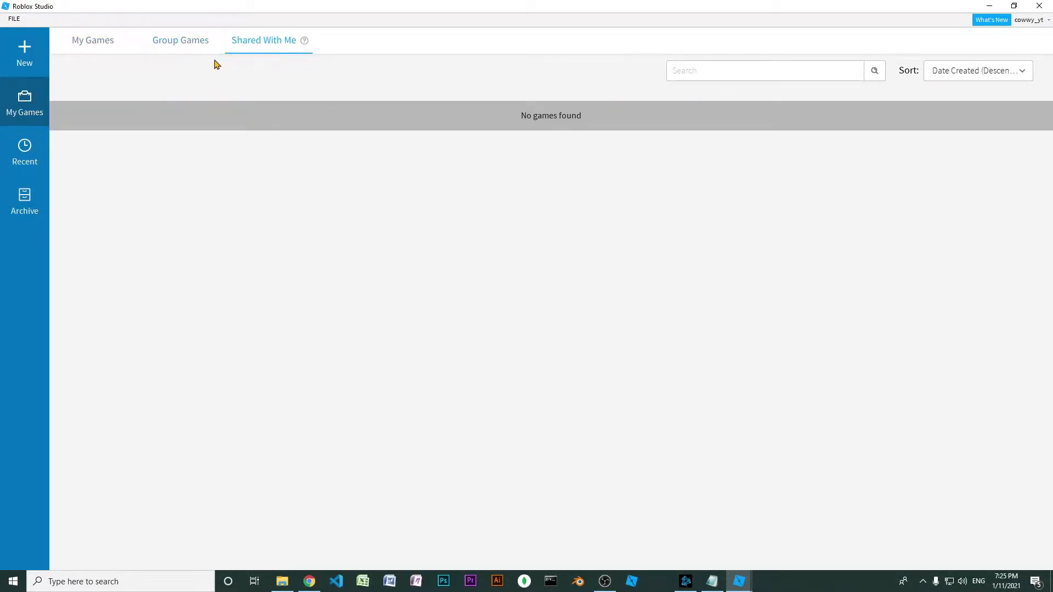
{"action": "left_click", "coordinate": [106, 43]}
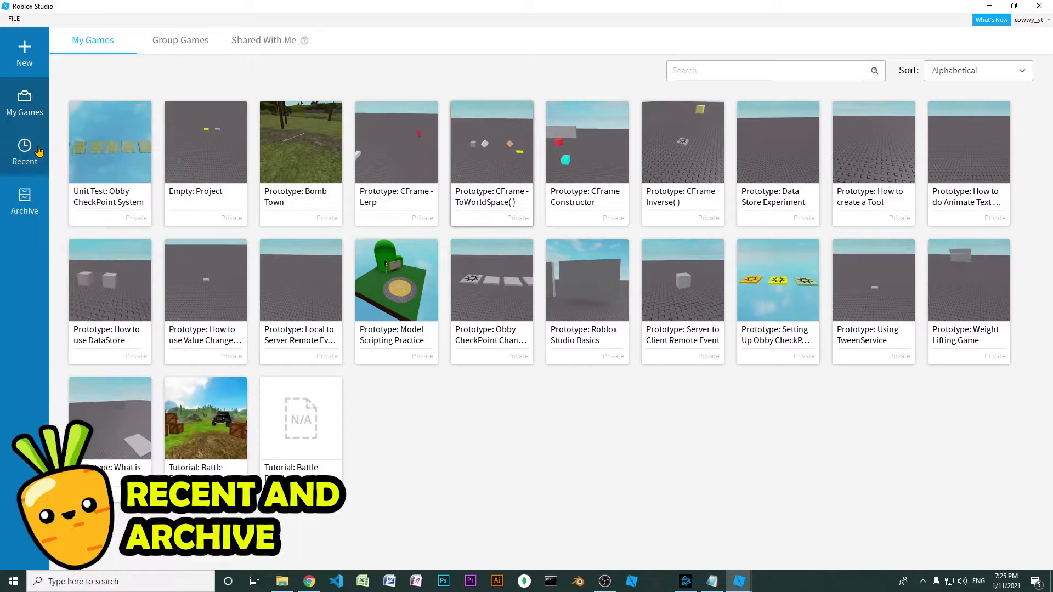
Review the recently opened games and the archived games
{"action": "left_click", "coordinate": [25, 153]}
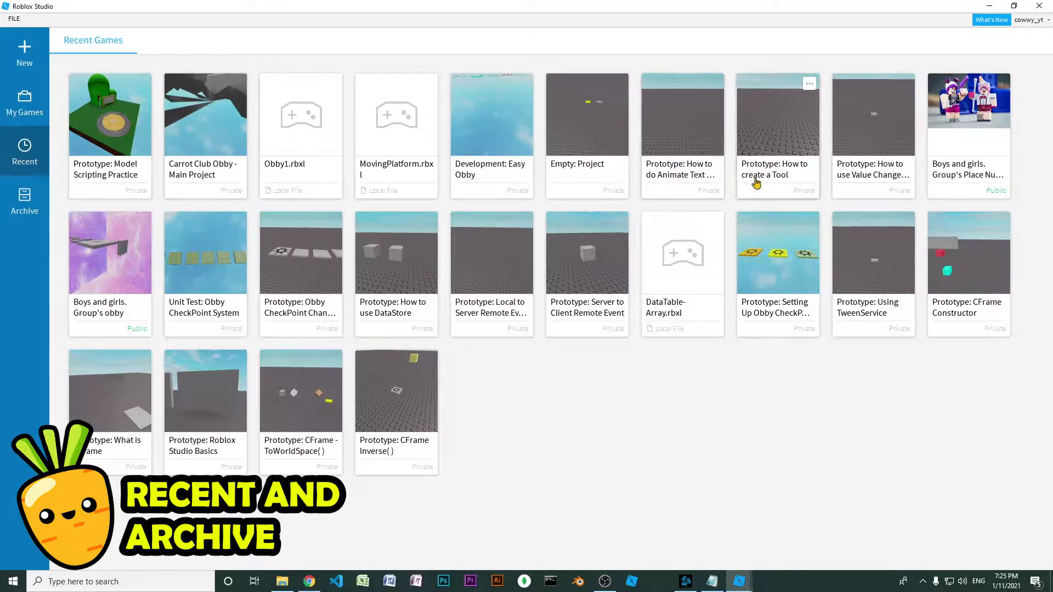
{"action": "left_click", "coordinate": [30, 202]}
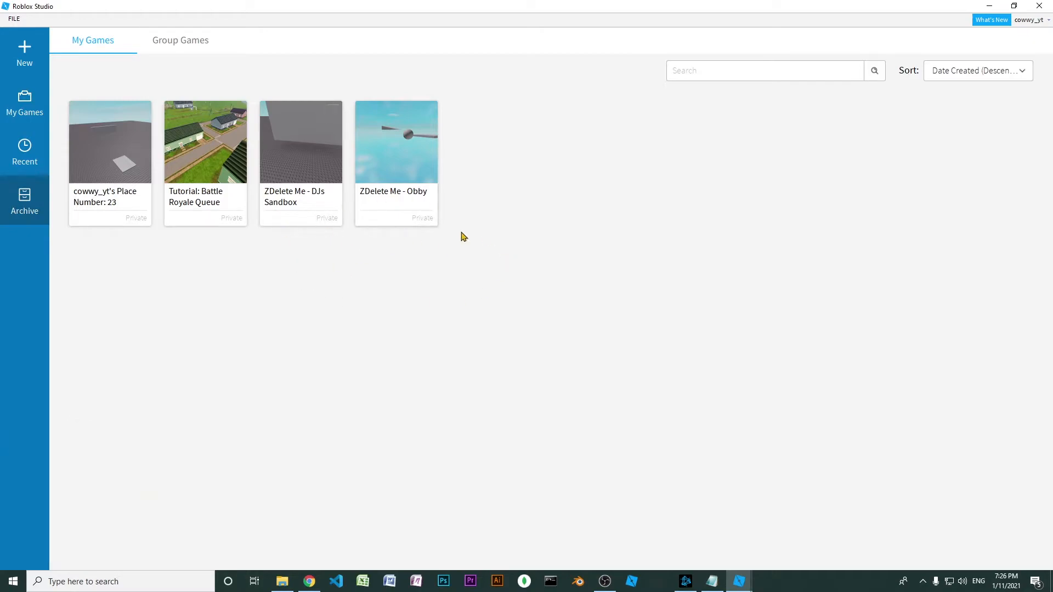
{"action": "left_click", "coordinate": [403, 188]}
Examine the options available for the saved game "Prototype: Roblox Studio Basics"
{"action": "left_click", "coordinate": [24, 104]}
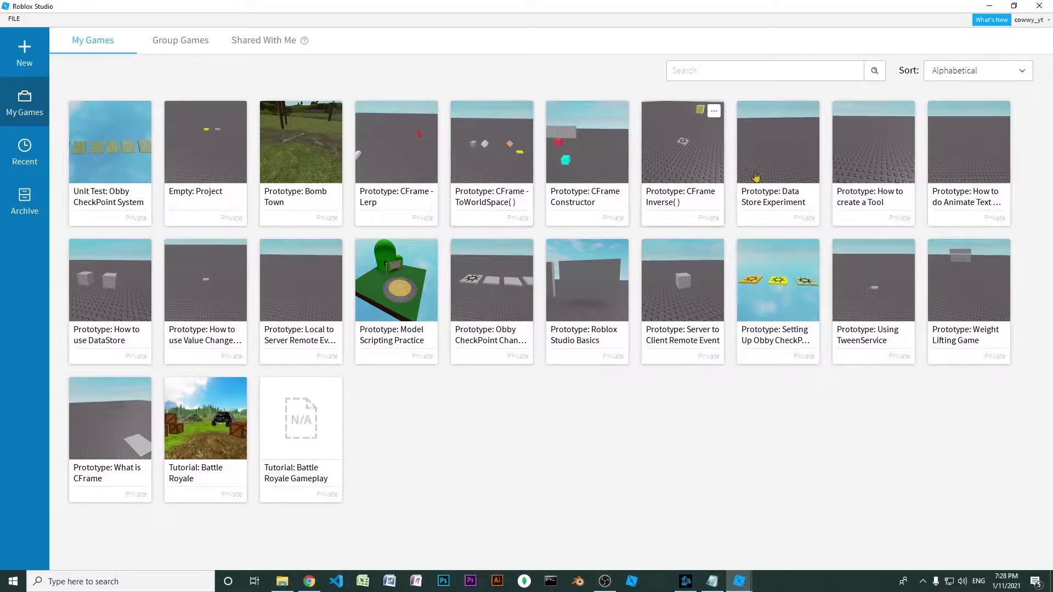
{"action": "left_click", "coordinate": [618, 249]}
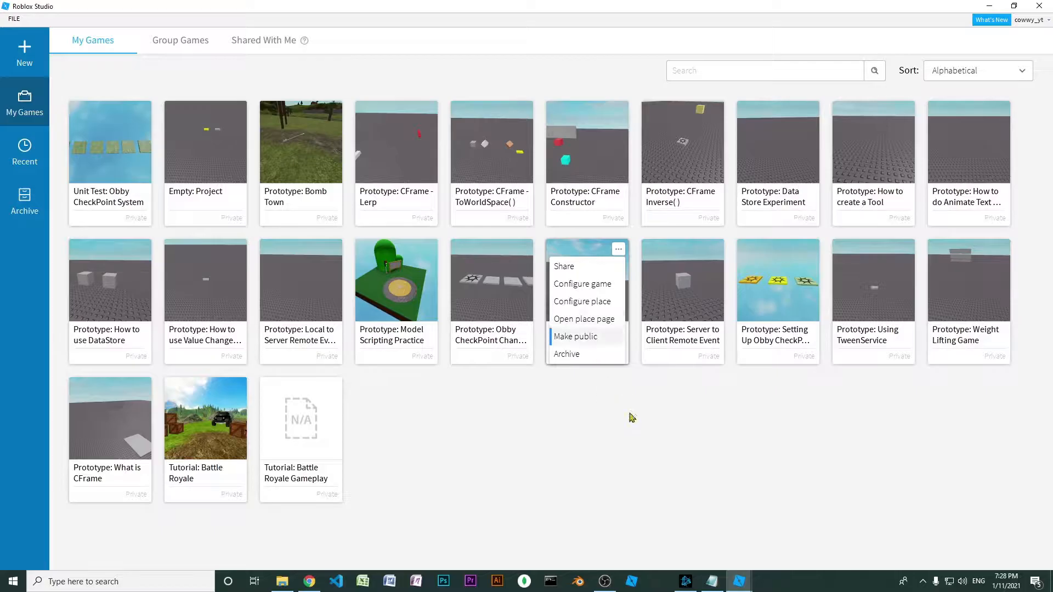
{"action": "left_click", "coordinate": [740, 544]}
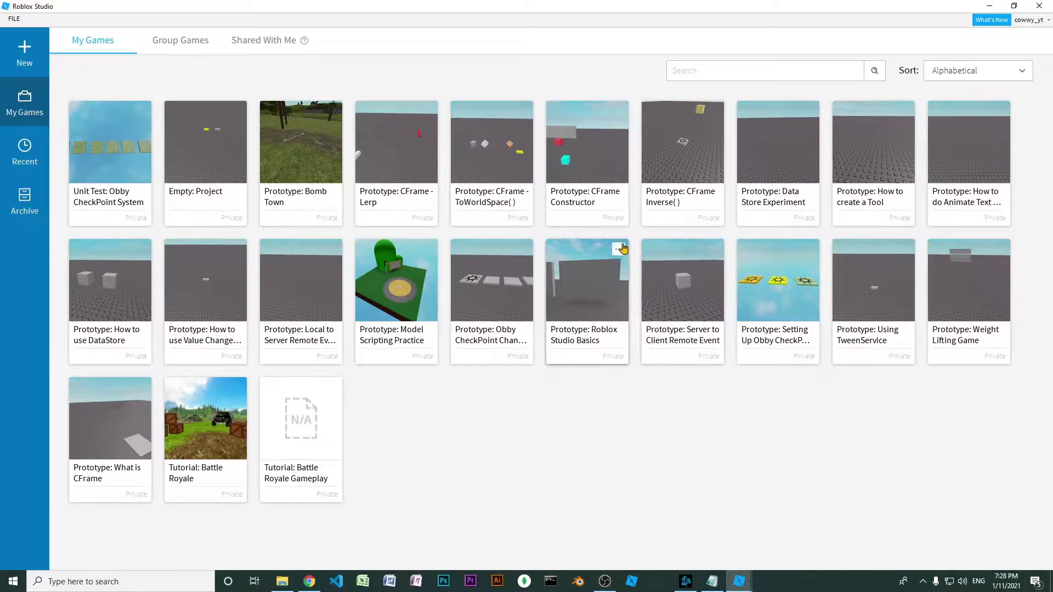
{"action": "left_click", "coordinate": [619, 250]}
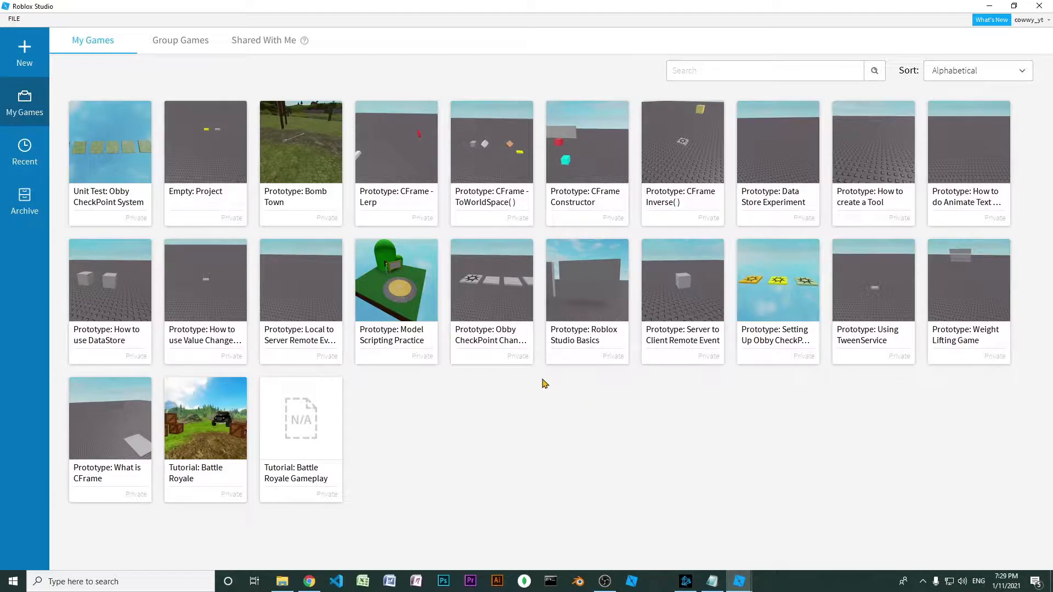
Create a new project from the Baseplate template
{"action": "left_click", "coordinate": [24, 52]}
{"action": "left_click", "coordinate": [96, 138]}
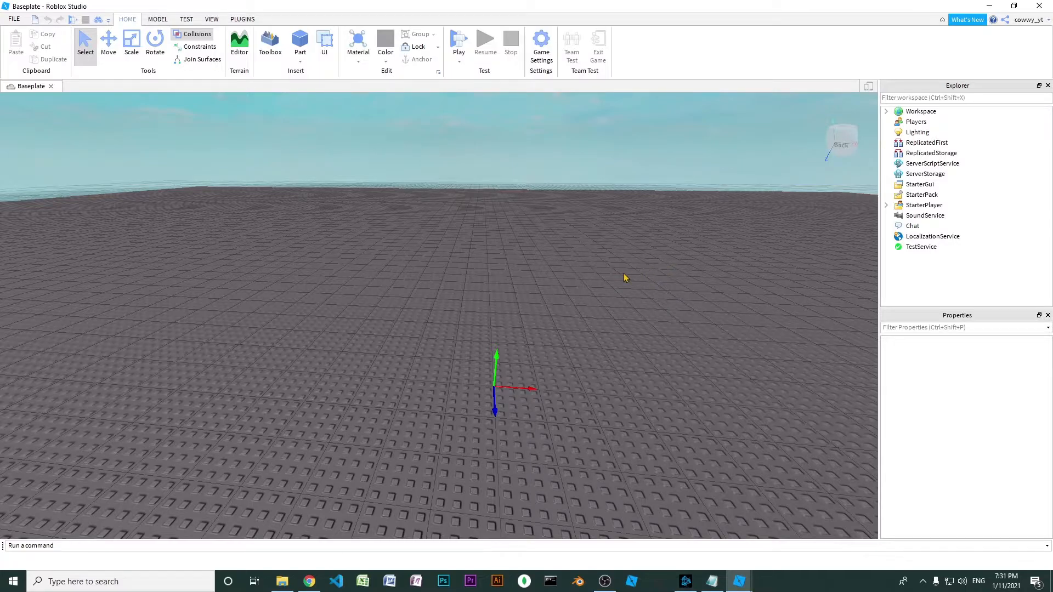
Move the camera forward, backward and sideways over the baseplate
{"action": "key", "text": "w"}
{"action": "key", "text": "a"}
{"action": "key", "text": "s"}
{"action": "key", "text": "d"}
{"action": "key", "text": "w"}
{"action": "key", "text": "a"}
{"action": "key", "text": "s"}
{"action": "key", "text": "d"}
{"action": "key", "text": "w"}
{"action": "key", "text": "a"}
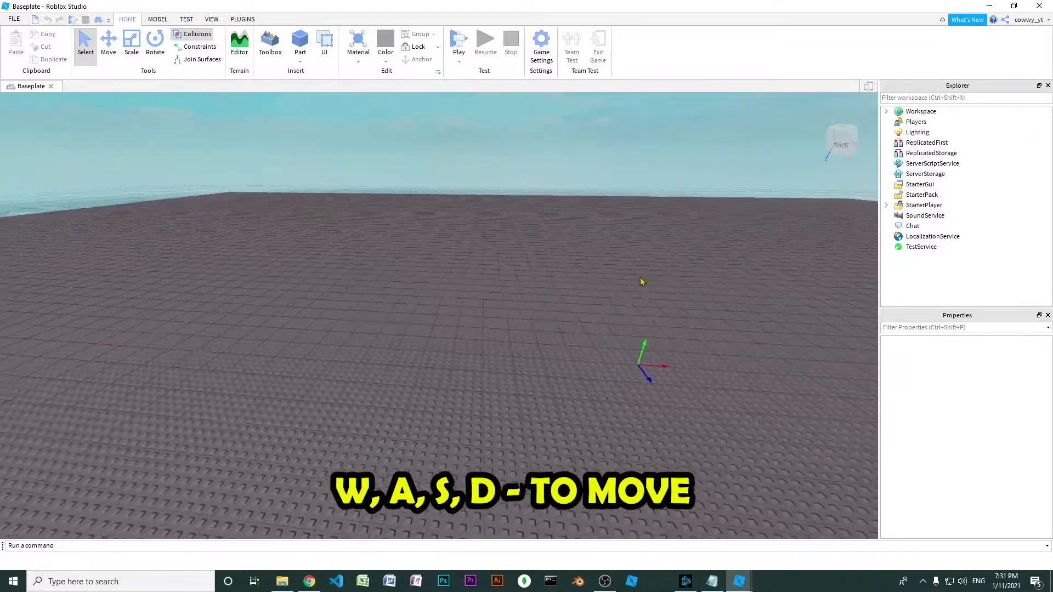
{"action": "key", "text": "s"}
{"action": "key", "text": "w"}
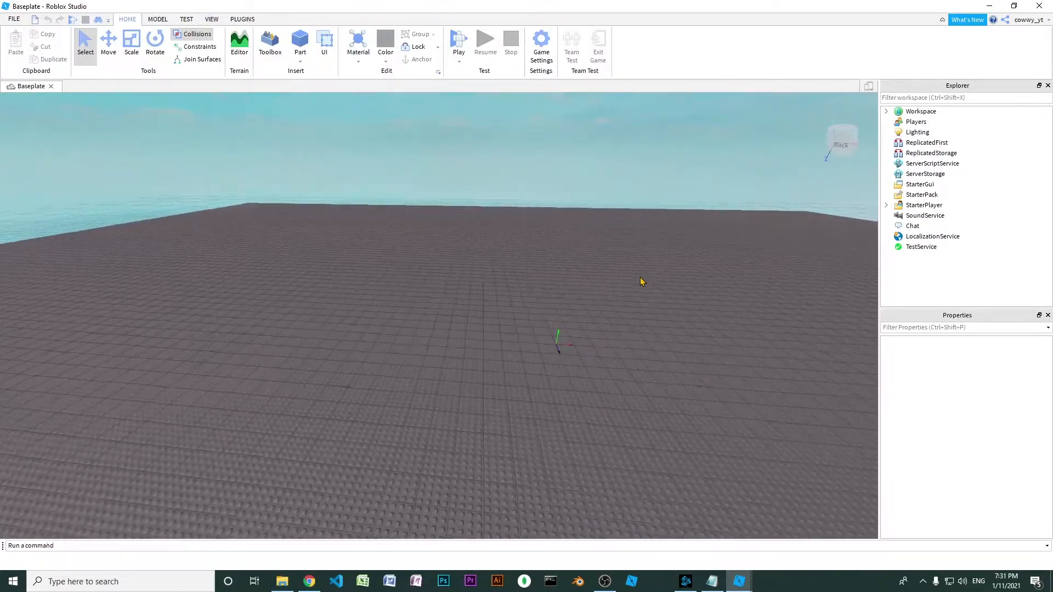
{"action": "key", "text": "d"}
{"action": "key", "text": "a"}
{"action": "key", "text": "d"}
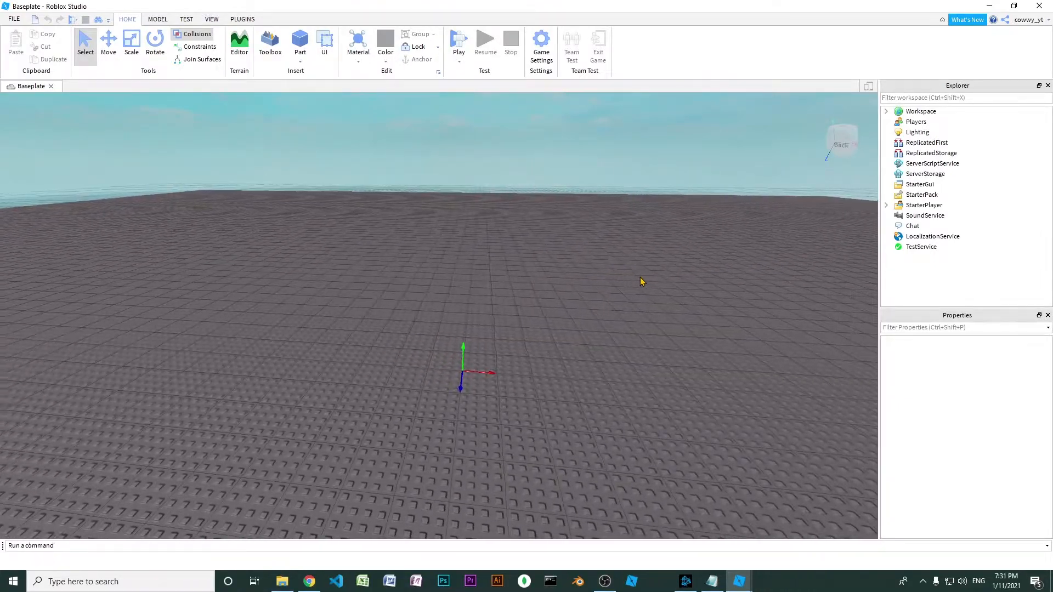
{"action": "key", "text": "s"}
{"action": "key", "text": "a"}
{"action": "key", "text": "d"}
{"action": "key", "text": "w"}
{"action": "key", "text": "a"}
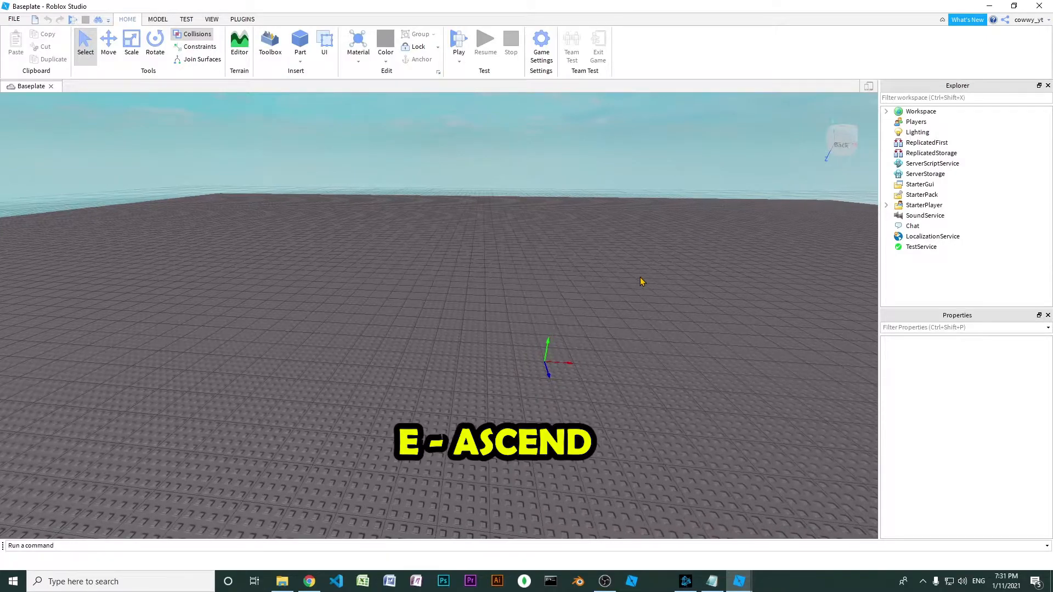
Raise and lower the camera over the baseplate, look around, and zoom in and out
{"action": "key", "text": "e"}
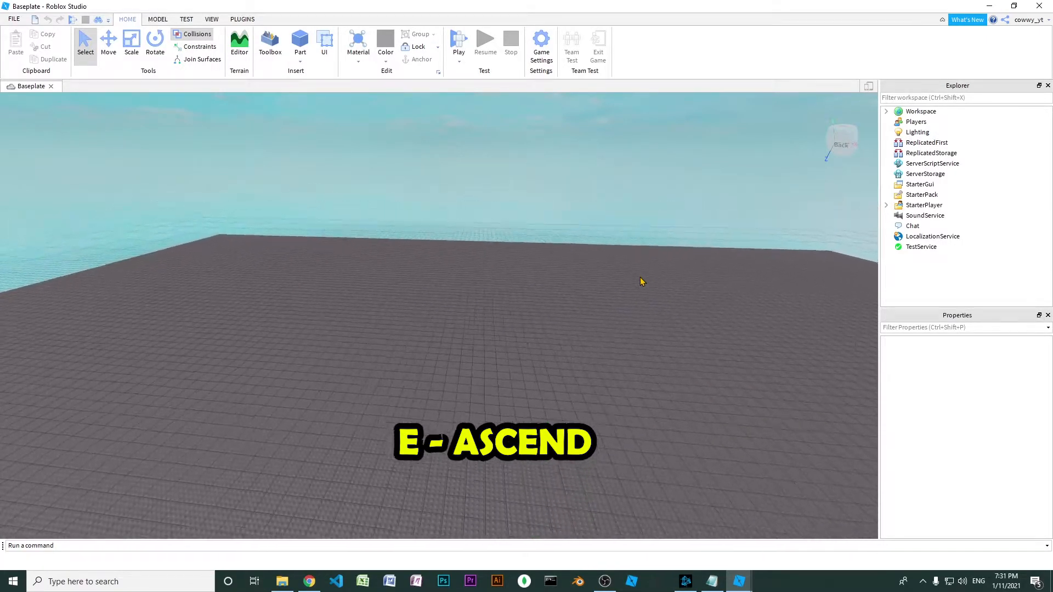
{"action": "key", "text": "q"}
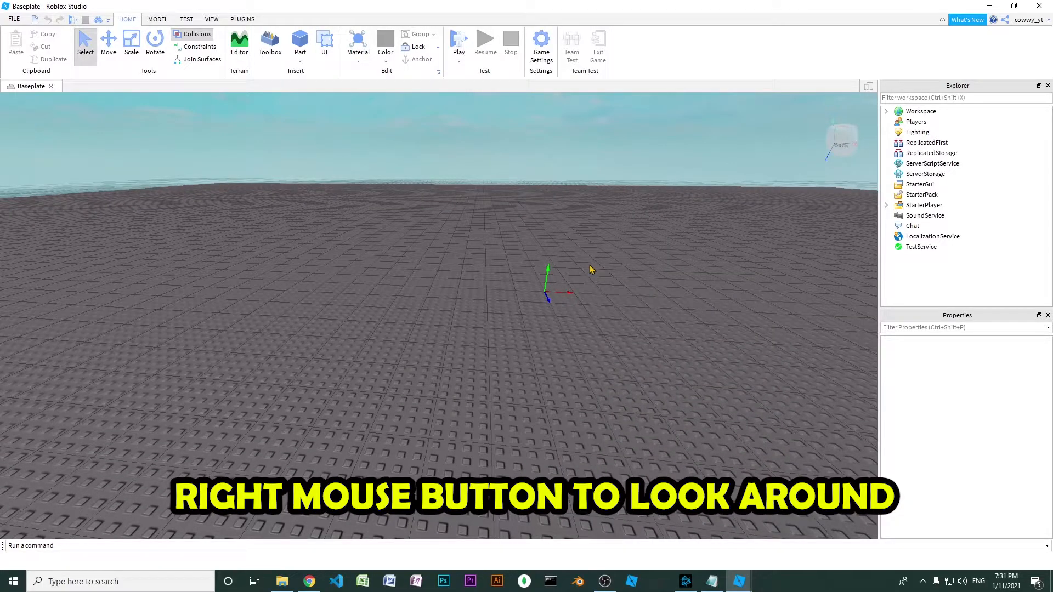
{"action": "right_click_drag", "start_coordinate": [561, 281], "coordinate": [564, 277]}
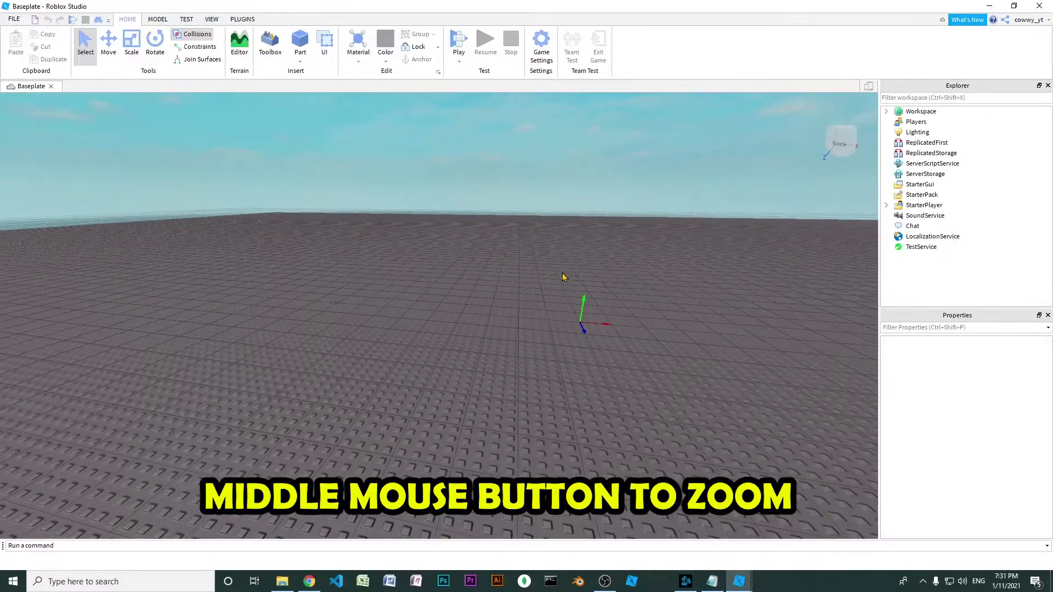
{"action": "scroll", "coordinate": [560, 293], "scroll_direction": "up", "scroll_amount": 5}
{"action": "scroll", "coordinate": [562, 295], "scroll_direction": "down", "scroll_amount": 5}
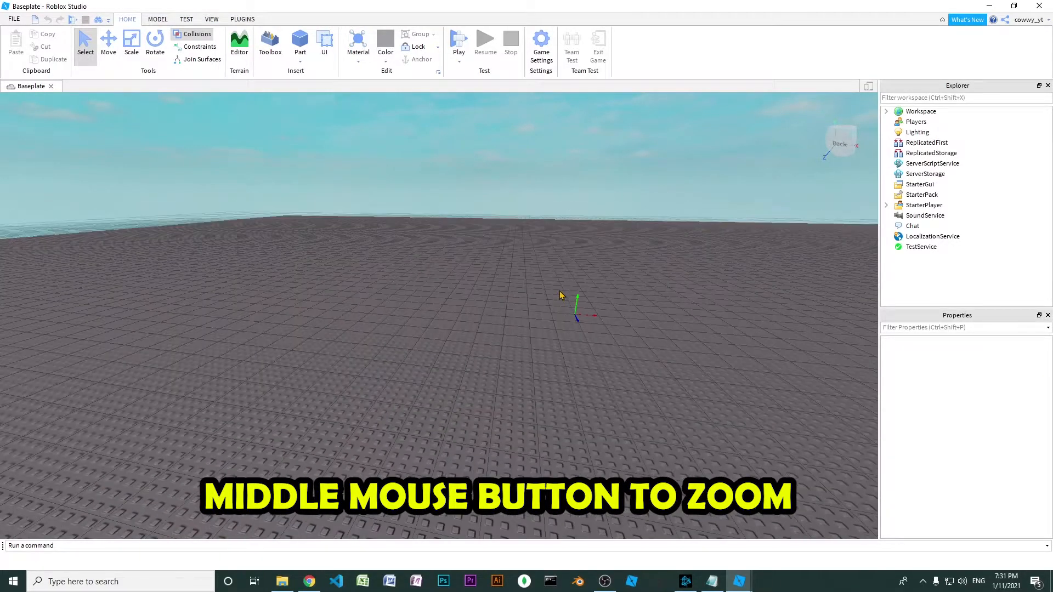
{"action": "scroll", "coordinate": [565, 297], "scroll_direction": "up", "scroll_amount": 3}
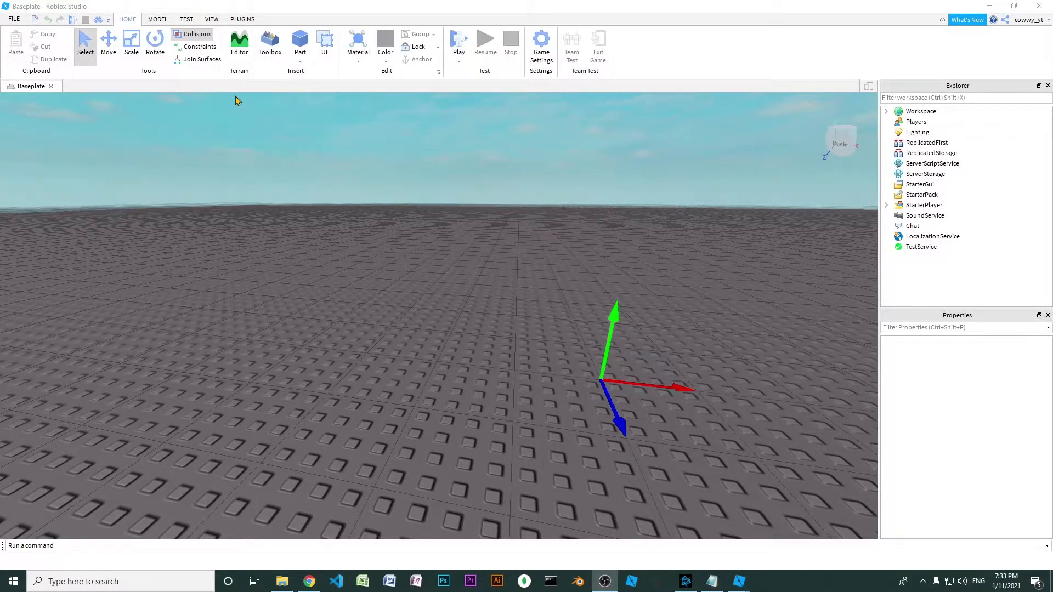
Add a new script to Workspace and enter the filler text "a;lskjdf;lajs;dlfj" on its second line
{"action": "left_click", "coordinate": [921, 112]}
{"action": "right_click", "coordinate": [917, 112]}
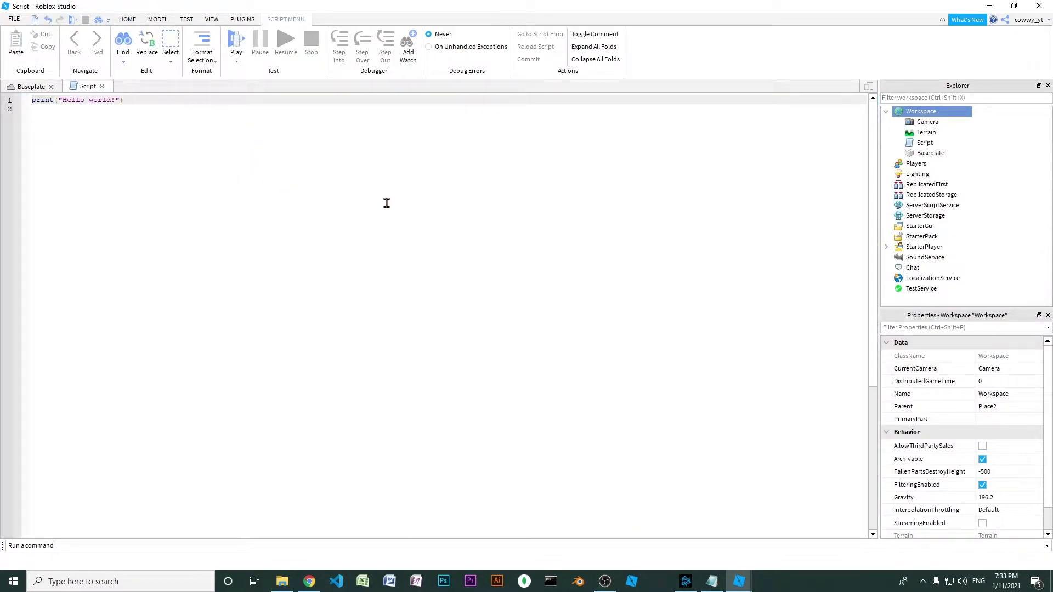
{"action": "left_click", "coordinate": [309, 188]}
{"action": "type", "text": "a;lskjdf;lajs;dlfj"}
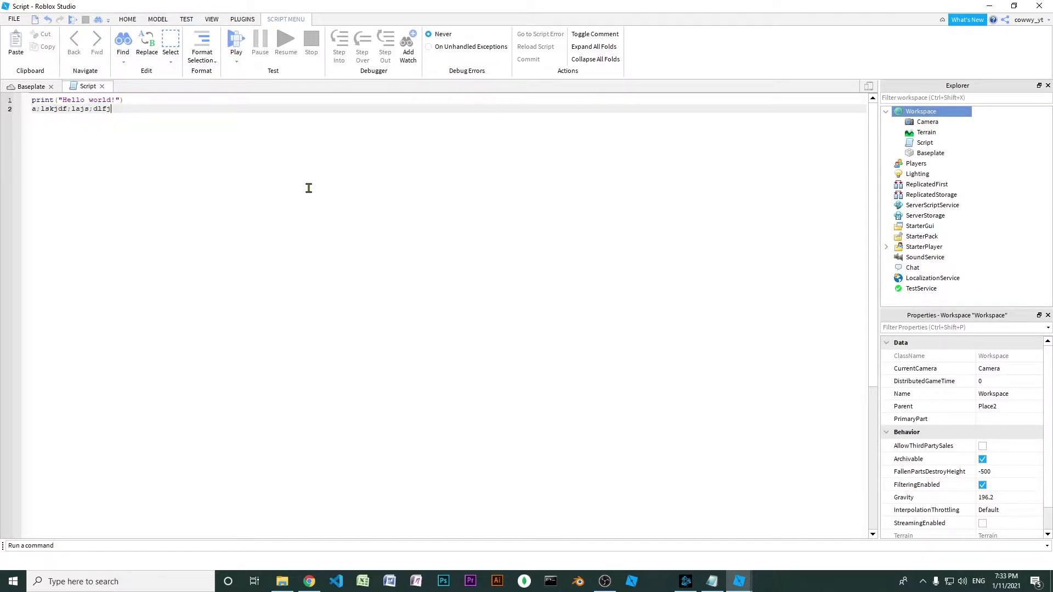
Close the script's editor tab, and start closing the Baseplate project but cancel at the save prompt
{"action": "left_click", "coordinate": [42, 88]}
{"action": "left_click", "coordinate": [87, 88]}
{"action": "middle_click", "coordinate": [90, 90]}
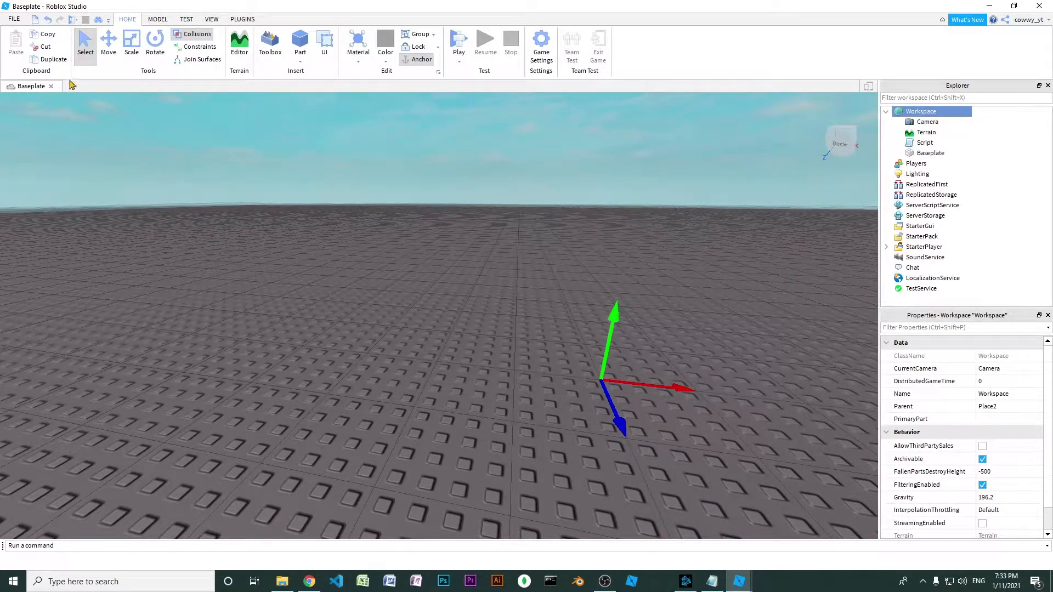
{"action": "left_click", "coordinate": [52, 87]}
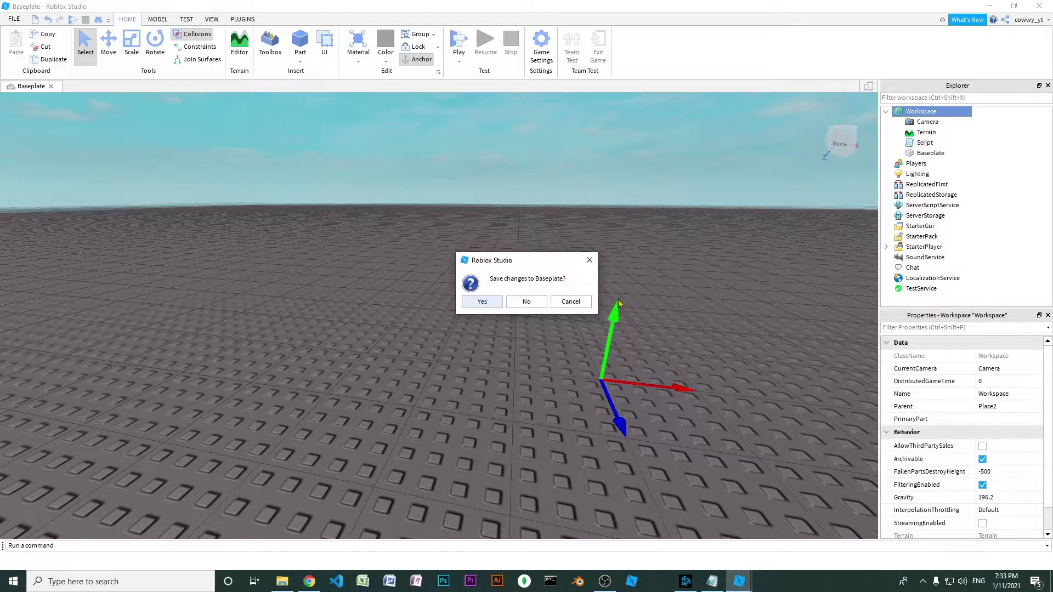
{"action": "left_click", "coordinate": [571, 301]}
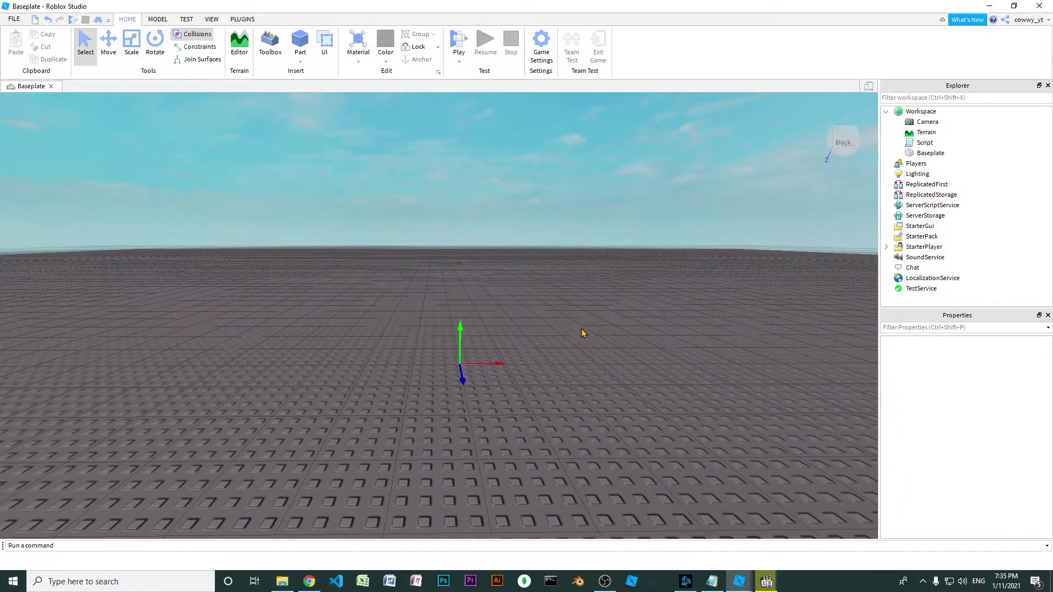
{"action": "key", "text": "a"}
{"action": "key", "text": "s"}
{"action": "key", "text": "d"}
{"action": "key", "text": "a"}
{"action": "key", "text": "w"}
{"action": "key", "text": "a"}
{"action": "key", "text": "d"}
{"action": "key", "text": "a"}
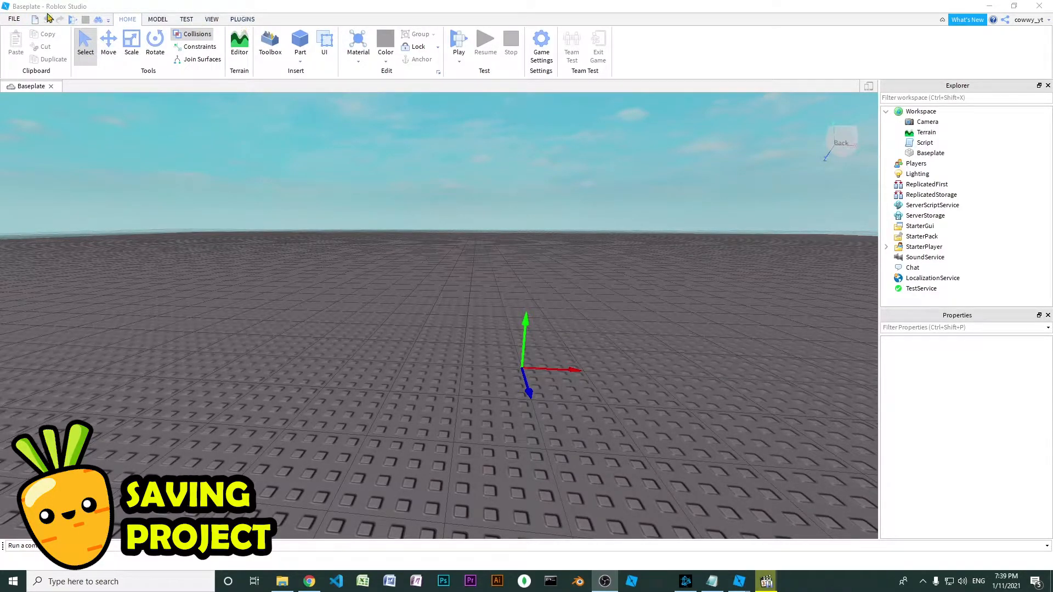
Examine the commands for saving the project to a file or to Roblox and for publishing it
{"action": "left_click", "coordinate": [7, 21]}
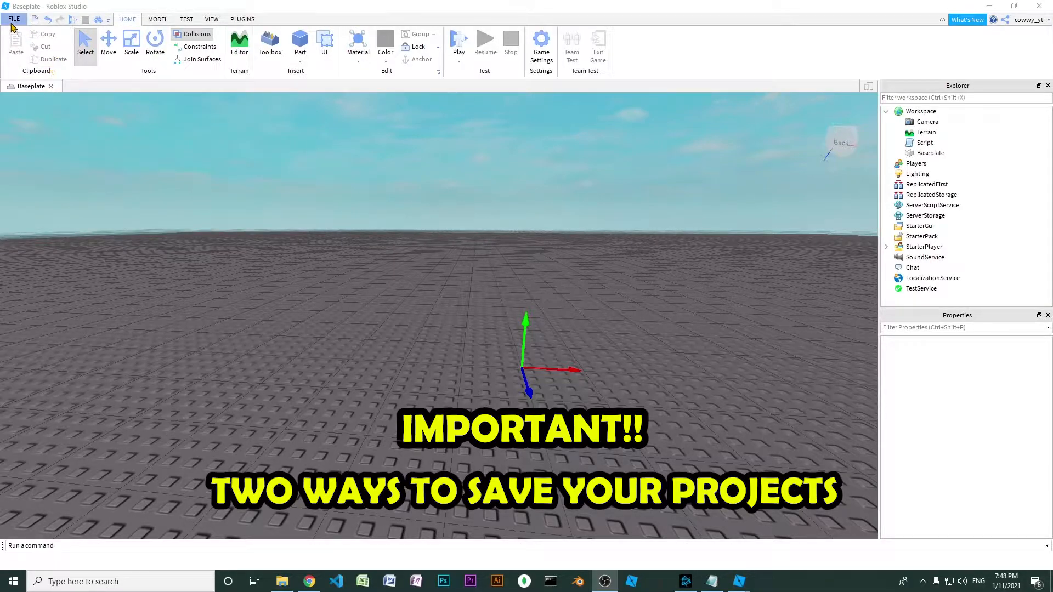
{"action": "left_click", "coordinate": [14, 19]}
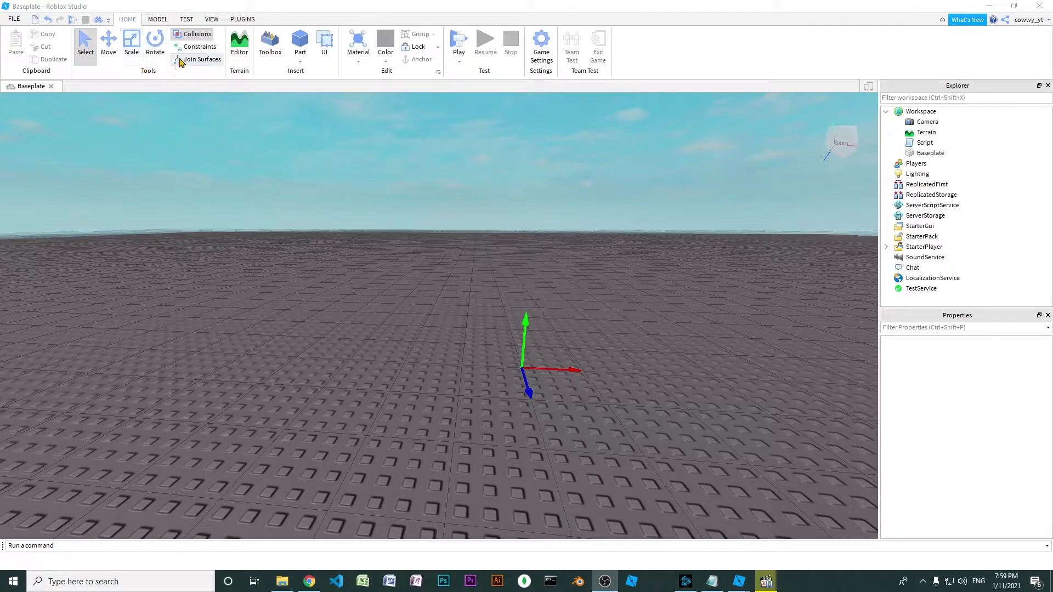
Insert a block part on the baseplate and reposition it freely with the Select tool to about -2.7, 0.5, -0.5
{"action": "left_click", "coordinate": [300, 41]}
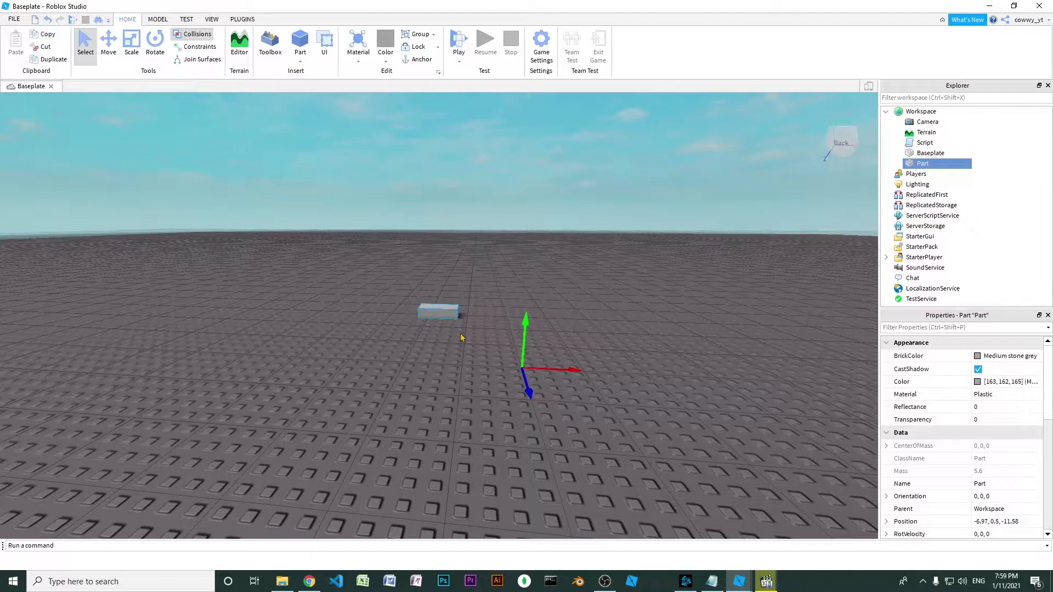
{"action": "right_click_drag", "start_coordinate": [435, 321], "coordinate": [429, 332]}
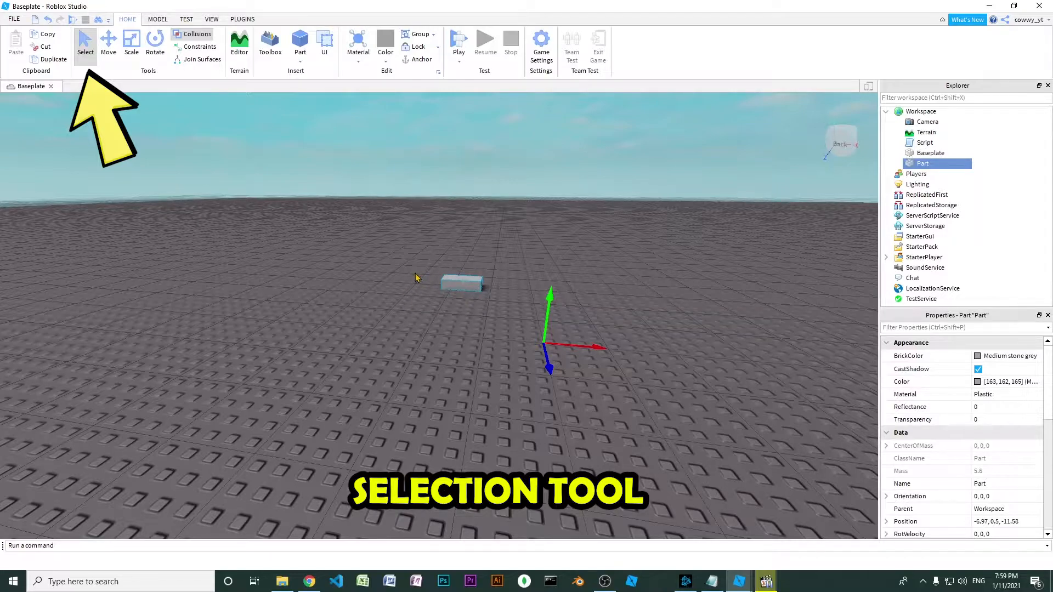
{"action": "left_click_drag", "start_coordinate": [463, 278], "coordinate": [504, 336]}
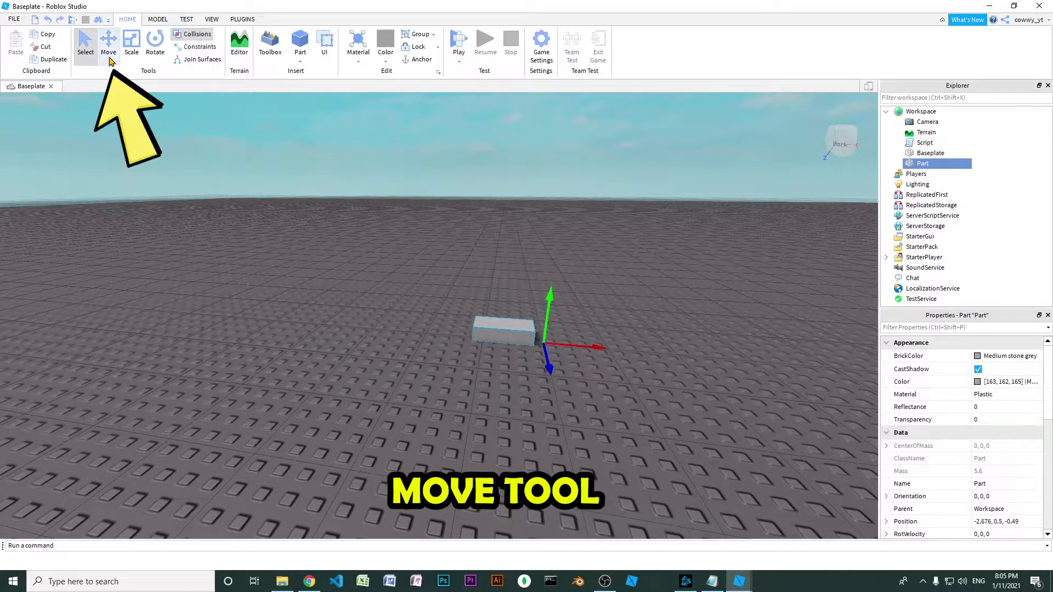
Shift the part along its X and Z axes with the Move tool to about -13.7, 0.5, 4.7
{"action": "left_click", "coordinate": [111, 58]}
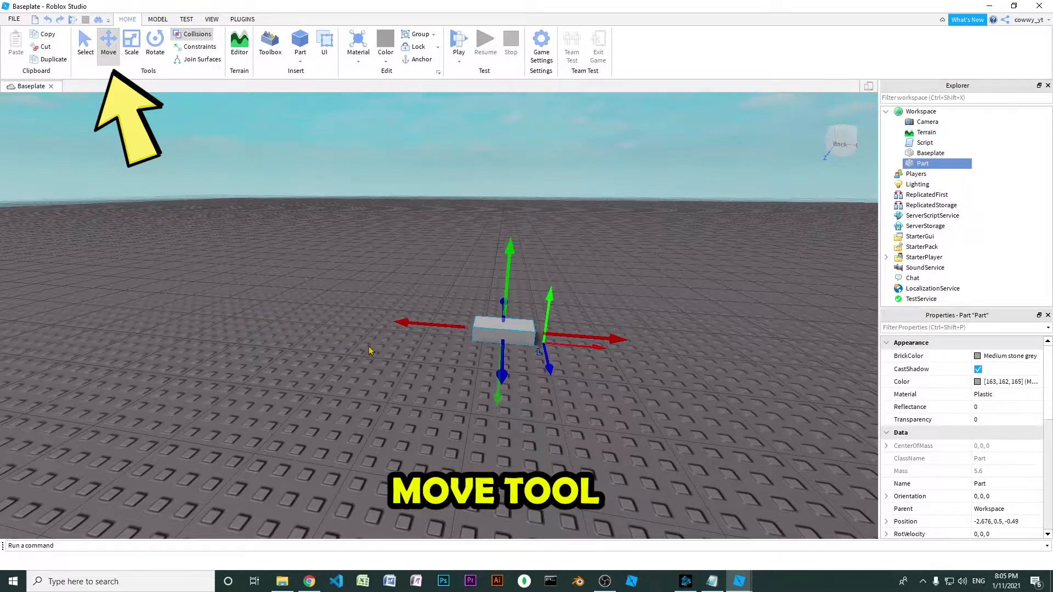
{"action": "left_click_drag", "start_coordinate": [600, 337], "coordinate": [465, 327]}
{"action": "left_click_drag", "start_coordinate": [358, 357], "coordinate": [308, 387]}
{"action": "left_click_drag", "start_coordinate": [437, 357], "coordinate": [406, 360]}
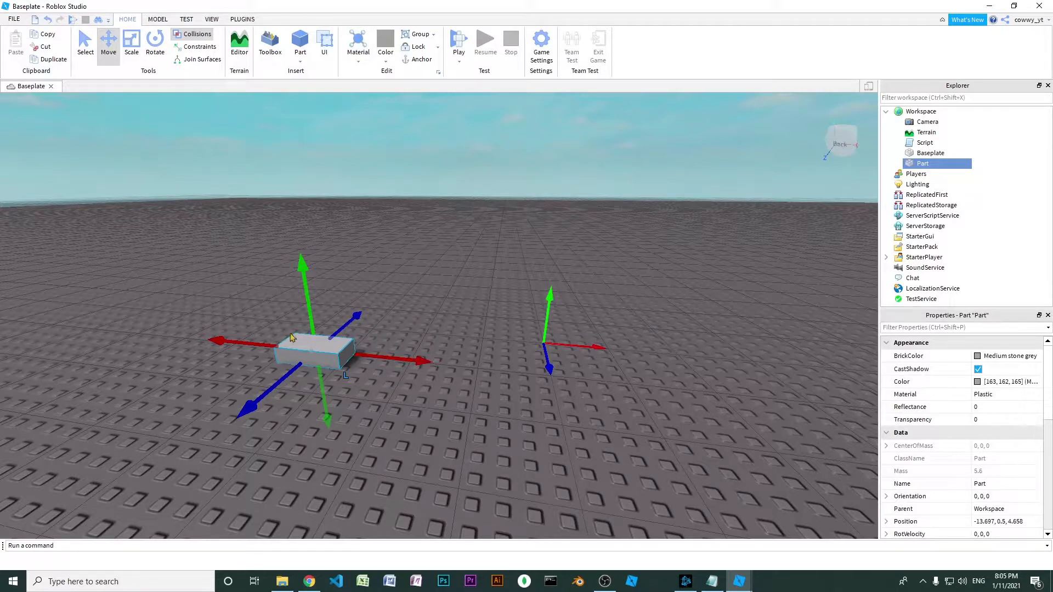
Duplicate the part, move the copy along X to about -8.5, and lower it onto the baseplate beside the original
{"action": "key", "text": "ctrl+d"}
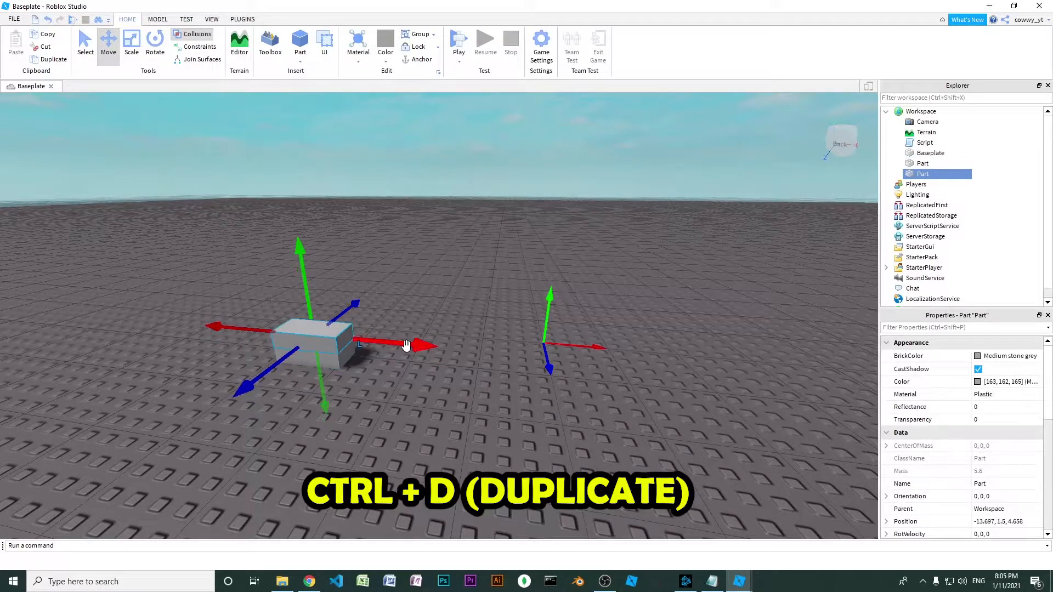
{"action": "left_click_drag", "start_coordinate": [405, 345], "coordinate": [490, 351]}
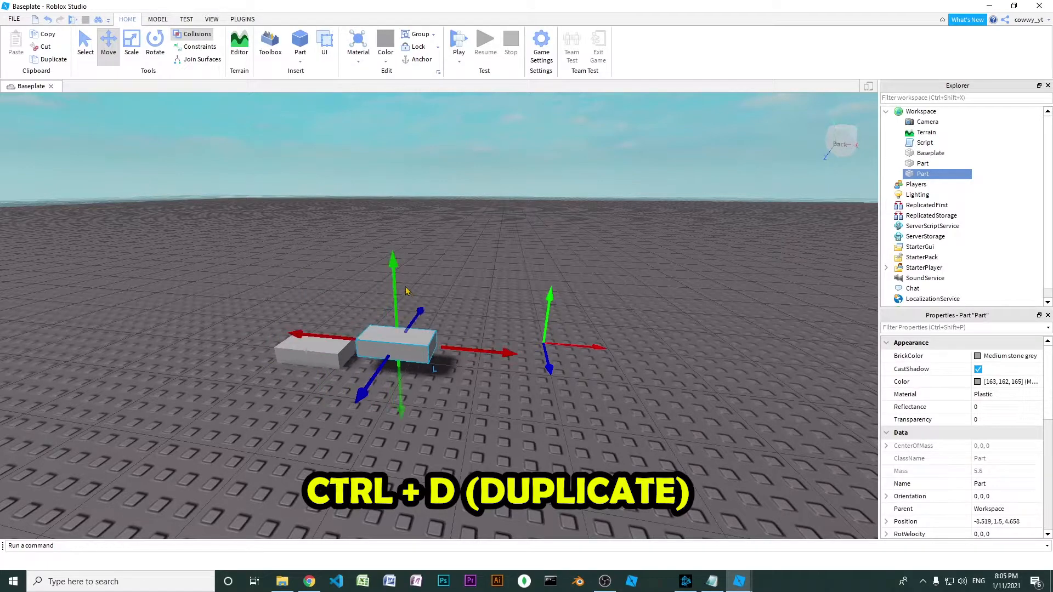
{"action": "left_click_drag", "start_coordinate": [394, 263], "coordinate": [399, 324]}
Duplicate the second part and position the copy on top, bridging the two lower parts, at about -12.3, 1.5, 4.5
{"action": "key", "text": "ctrl+d"}
{"action": "left_click", "coordinate": [501, 366]}
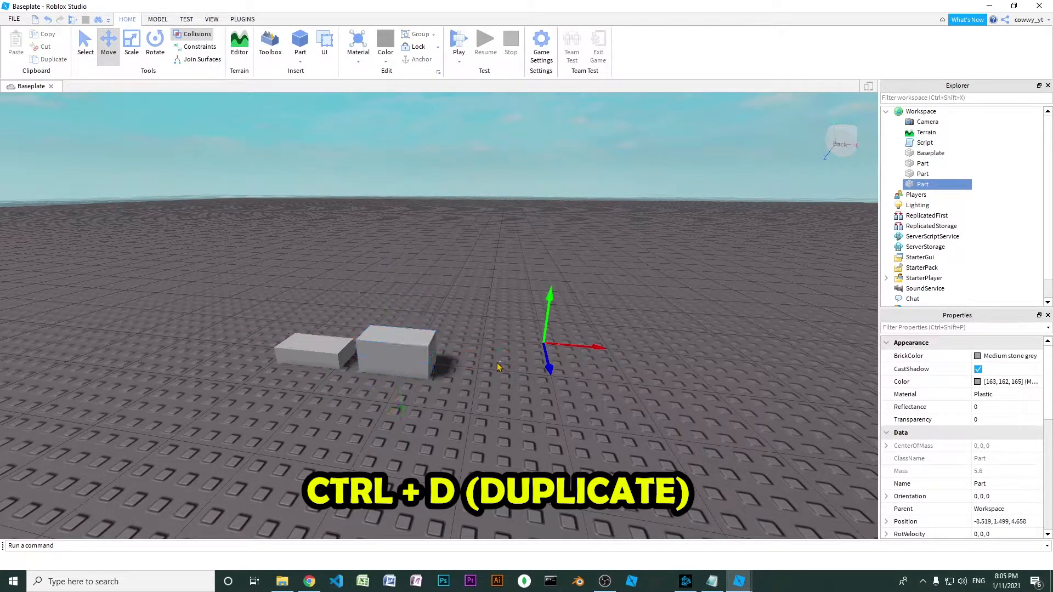
{"action": "left_click", "coordinate": [411, 351]}
{"action": "left_click_drag", "start_coordinate": [488, 345], "coordinate": [429, 344]}
{"action": "left_click_drag", "start_coordinate": [381, 301], "coordinate": [369, 306]}
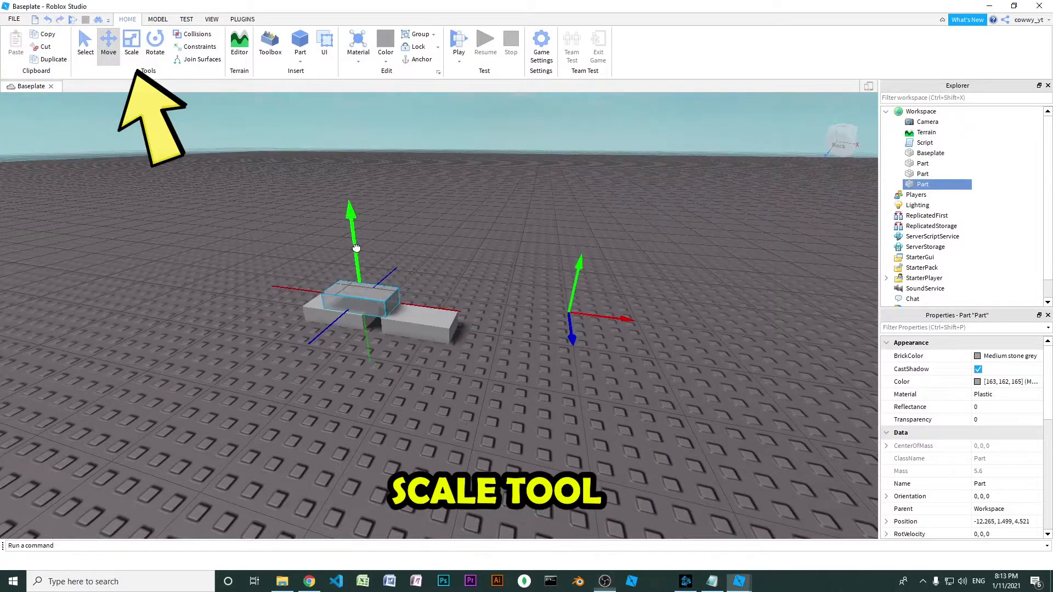
Scale the upper part taller, wider and deeper with the Scale tool into a large, roughly cubic block
{"action": "left_click", "coordinate": [131, 44]}
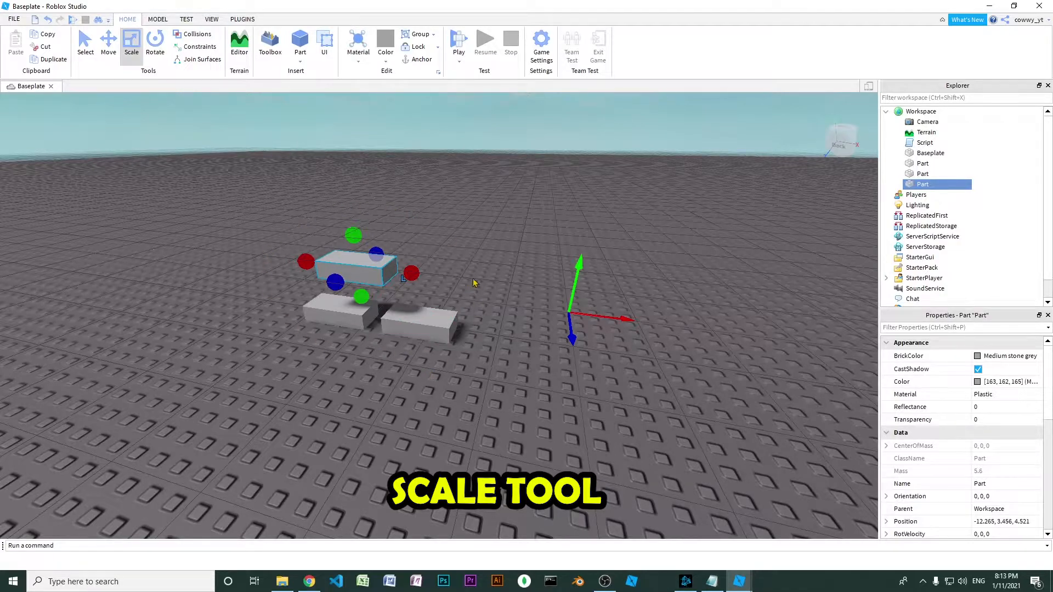
{"action": "left_click_drag", "start_coordinate": [353, 235], "coordinate": [357, 101]}
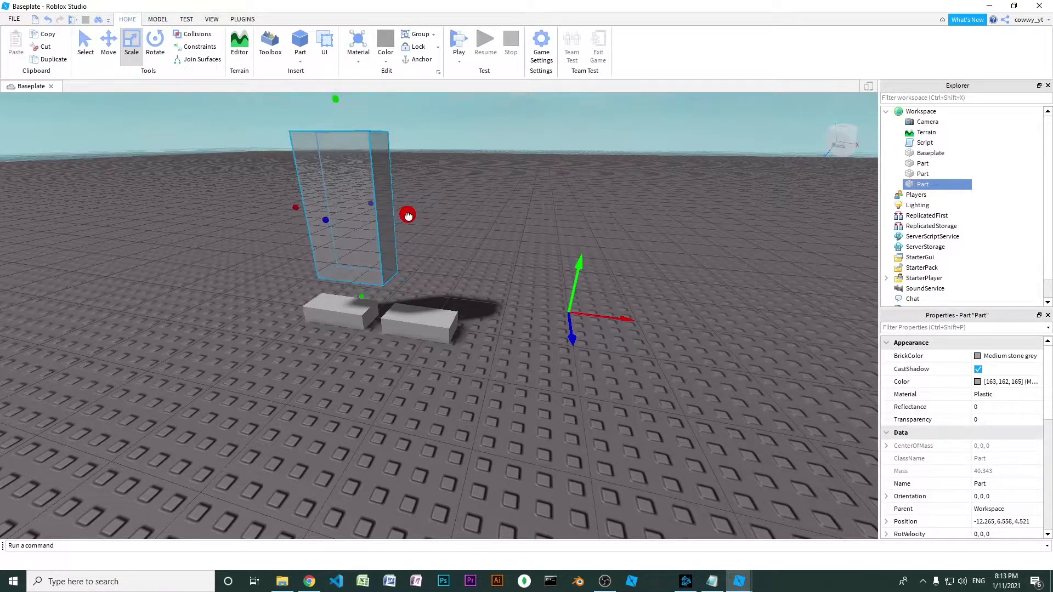
{"action": "left_click_drag", "start_coordinate": [408, 215], "coordinate": [491, 213]}
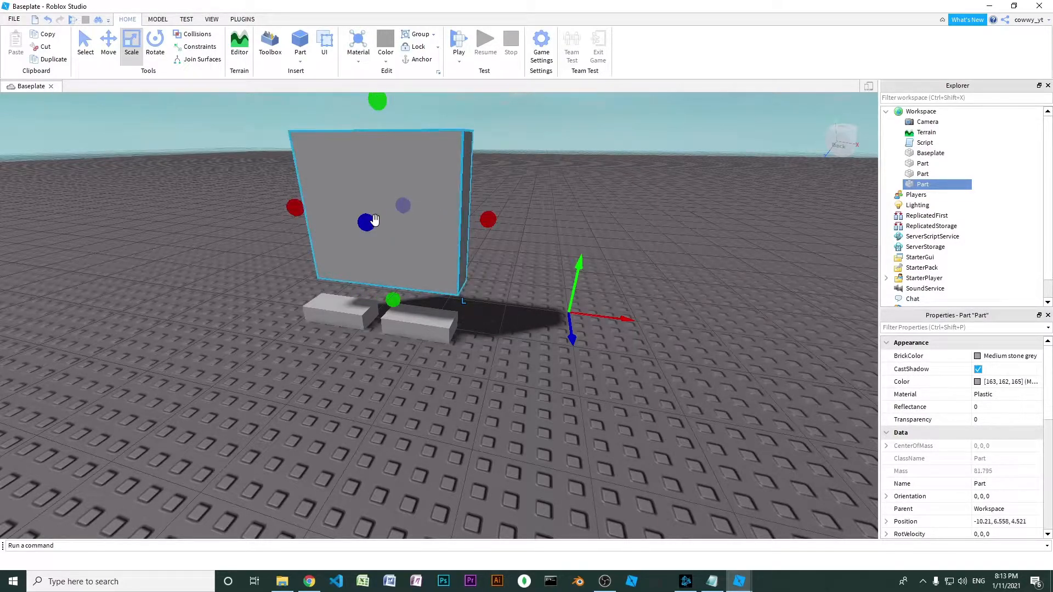
{"action": "left_click_drag", "start_coordinate": [368, 225], "coordinate": [301, 283]}
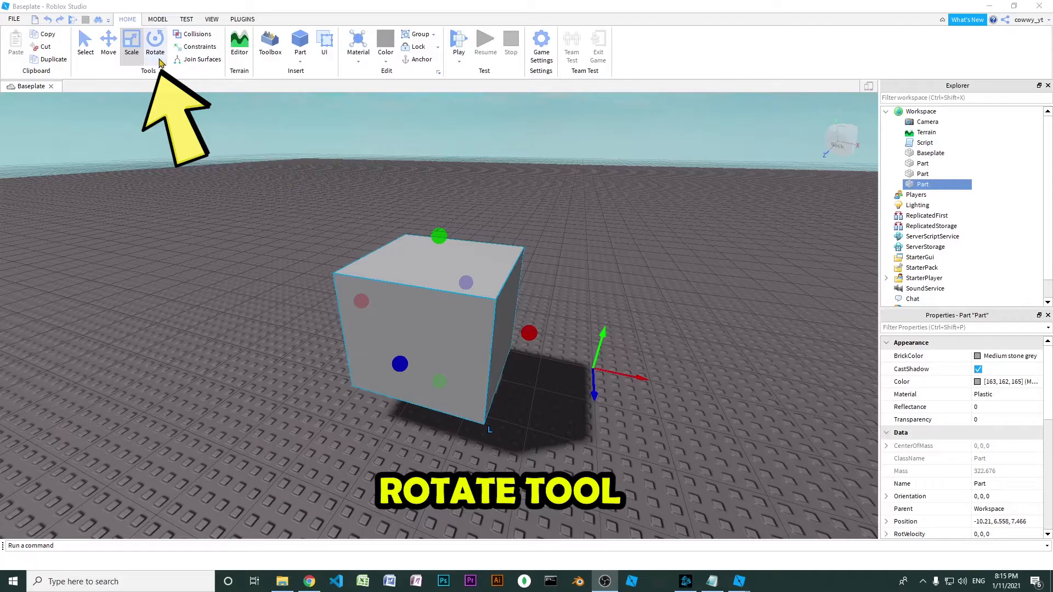
Rotate the large block to an orientation of about -18, 169, -82 and move it back, clear of the two small parts
{"action": "left_click", "coordinate": [156, 49]}
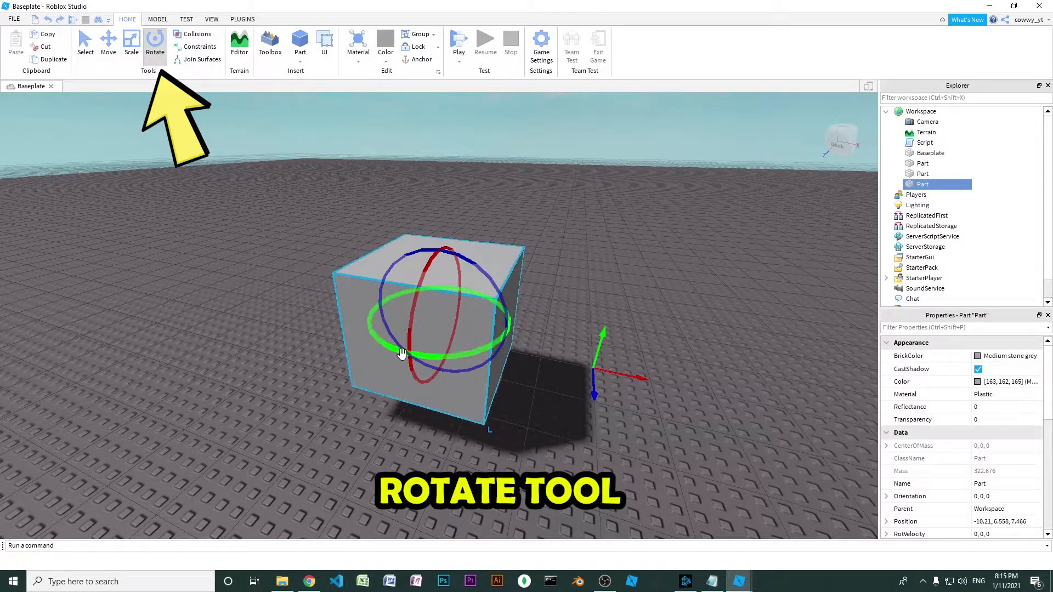
{"action": "left_click_drag", "start_coordinate": [479, 348], "coordinate": [494, 315]}
{"action": "left_click_drag", "start_coordinate": [417, 269], "coordinate": [464, 315]}
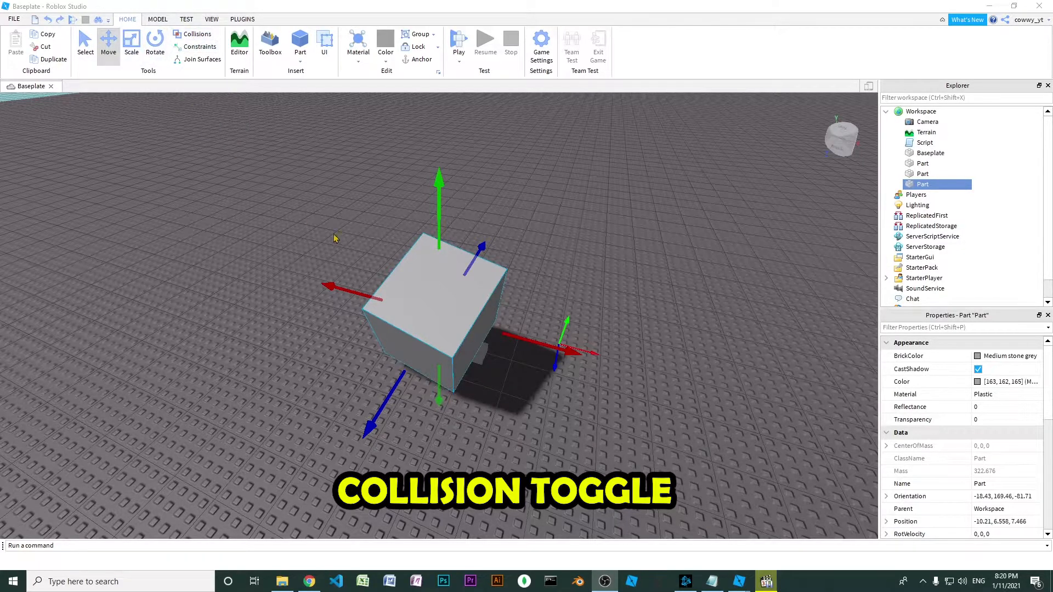
{"action": "left_click_drag", "start_coordinate": [388, 408], "coordinate": [285, 320]}
{"action": "left_click", "coordinate": [403, 261]}
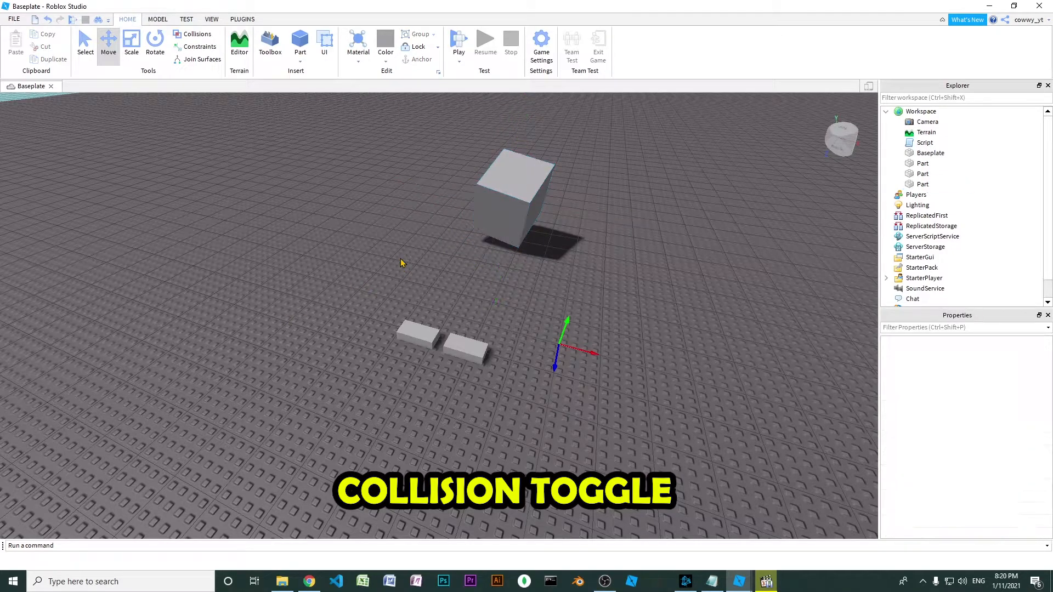
Focus on the two small parts and slide one along X against the other, first with Collisions off and again with Collisions on
{"action": "left_click_drag", "start_coordinate": [423, 350], "coordinate": [510, 395]}
{"action": "key", "text": "f"}
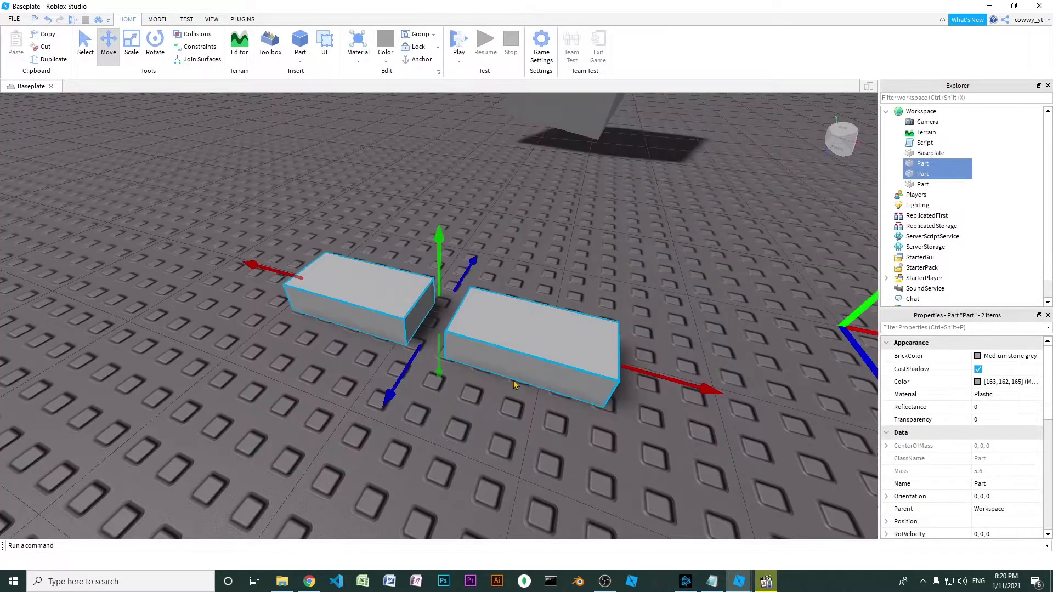
{"action": "left_click", "coordinate": [324, 341]}
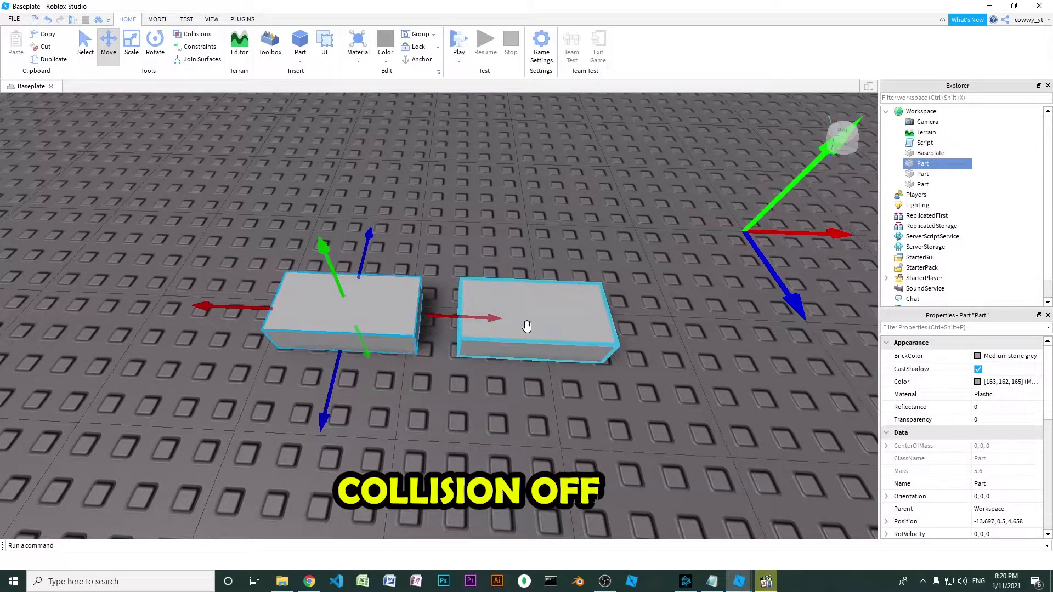
{"action": "left_click_drag", "start_coordinate": [476, 321], "coordinate": [676, 320]}
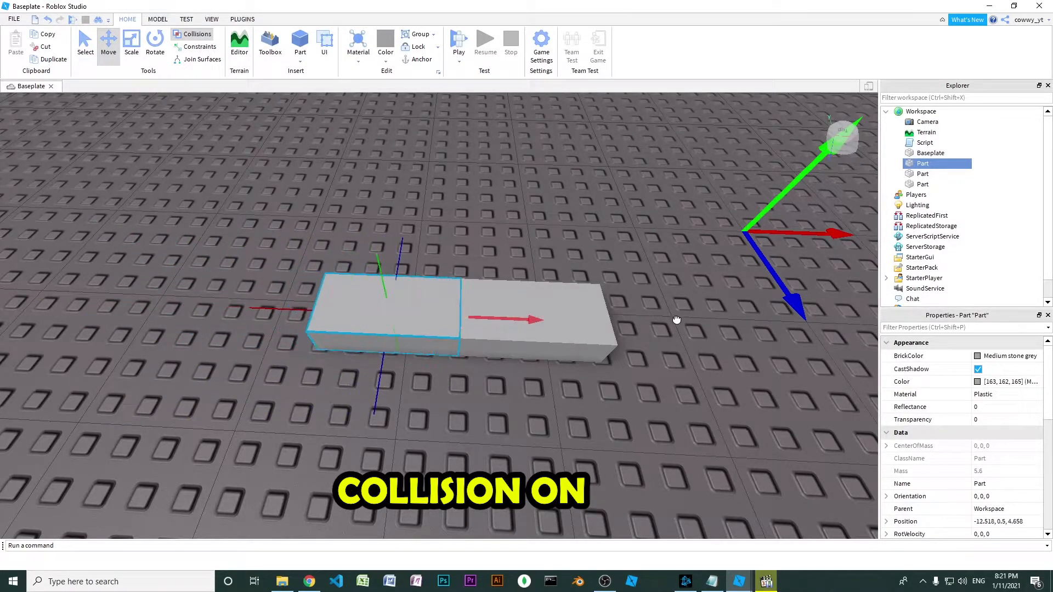
{"action": "left_click_drag", "start_coordinate": [825, 328], "coordinate": [691, 323]}
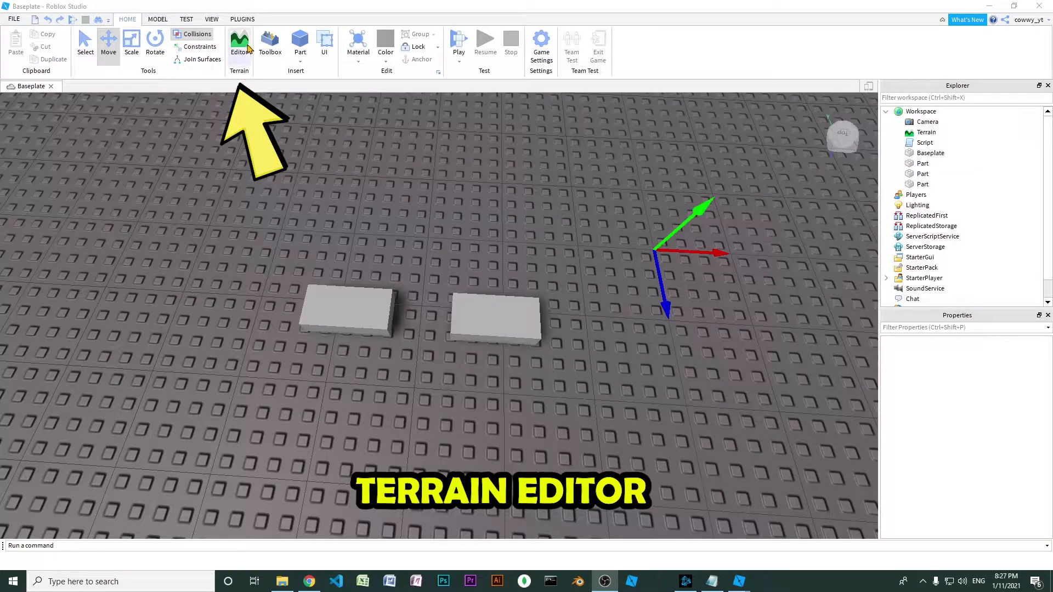
Generate terrain with the Terrain Editor using a map size of 100 by 100 by 100
{"action": "left_click", "coordinate": [249, 48]}
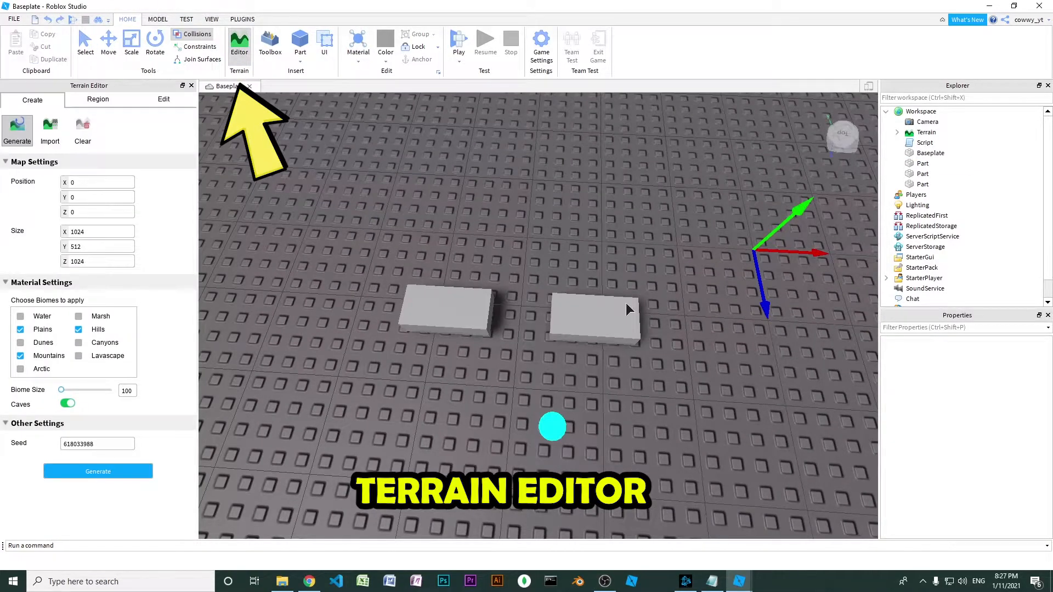
{"action": "scroll", "coordinate": [626, 303], "scroll_direction": "down", "scroll_amount": 8}
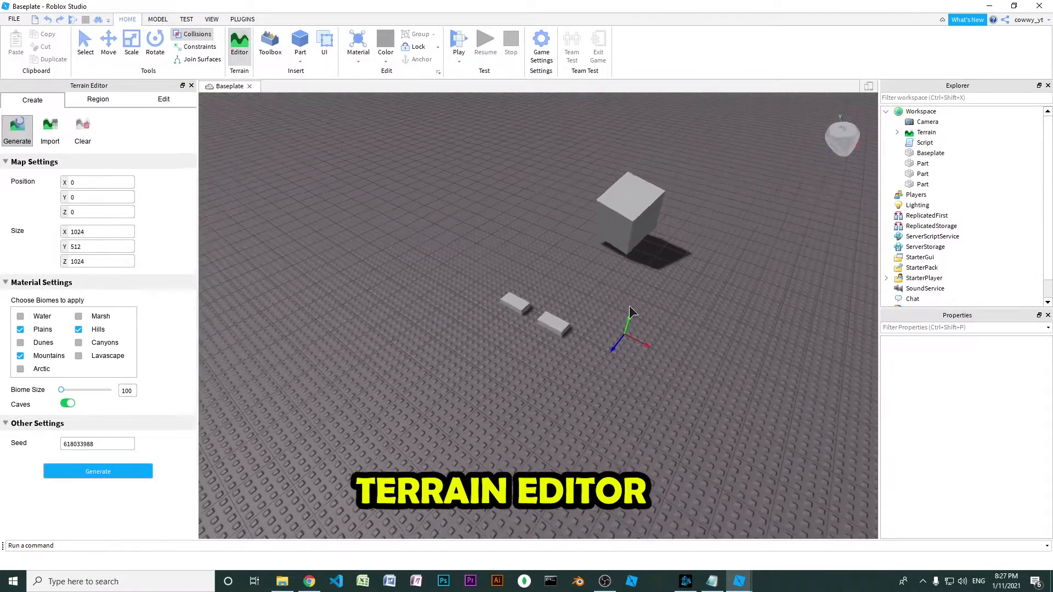
{"action": "scroll", "coordinate": [631, 311], "scroll_direction": "down", "scroll_amount": 6}
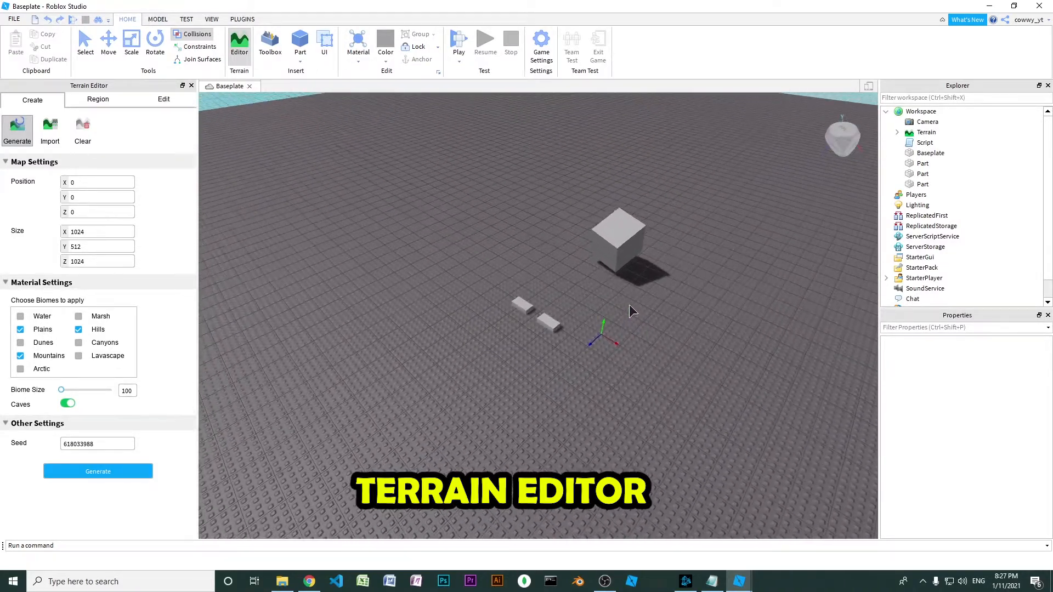
{"action": "scroll", "coordinate": [630, 310], "scroll_direction": "down", "scroll_amount": 3}
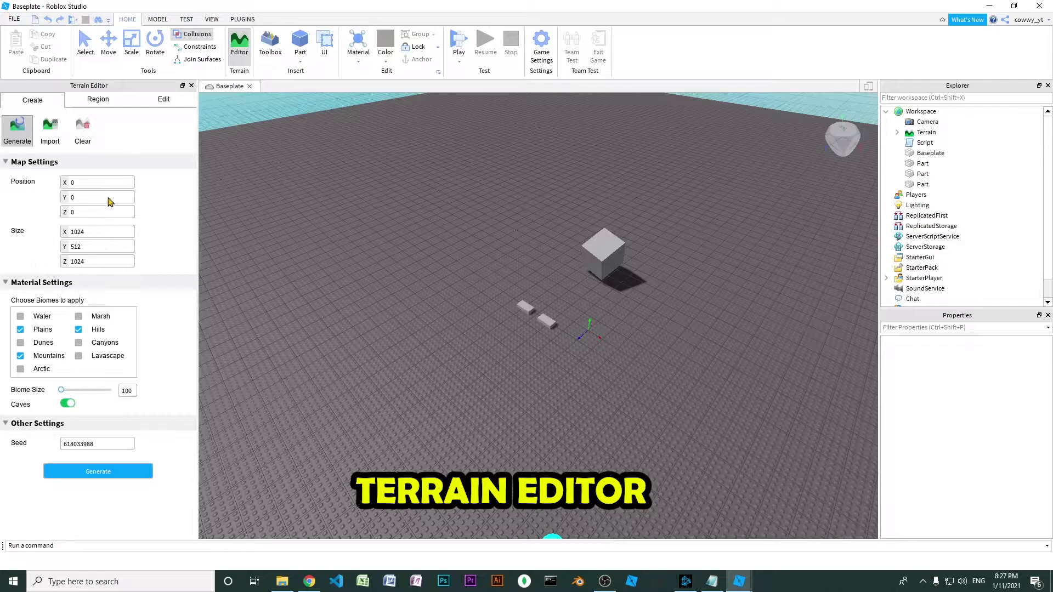
{"action": "type", "text": "100"}
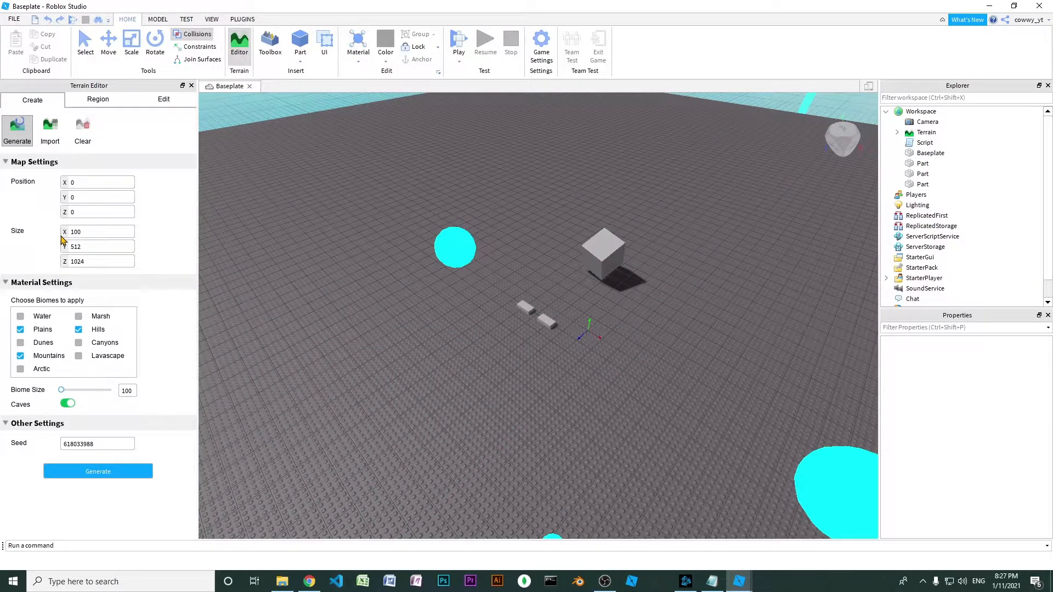
{"action": "type", "text": "100"}
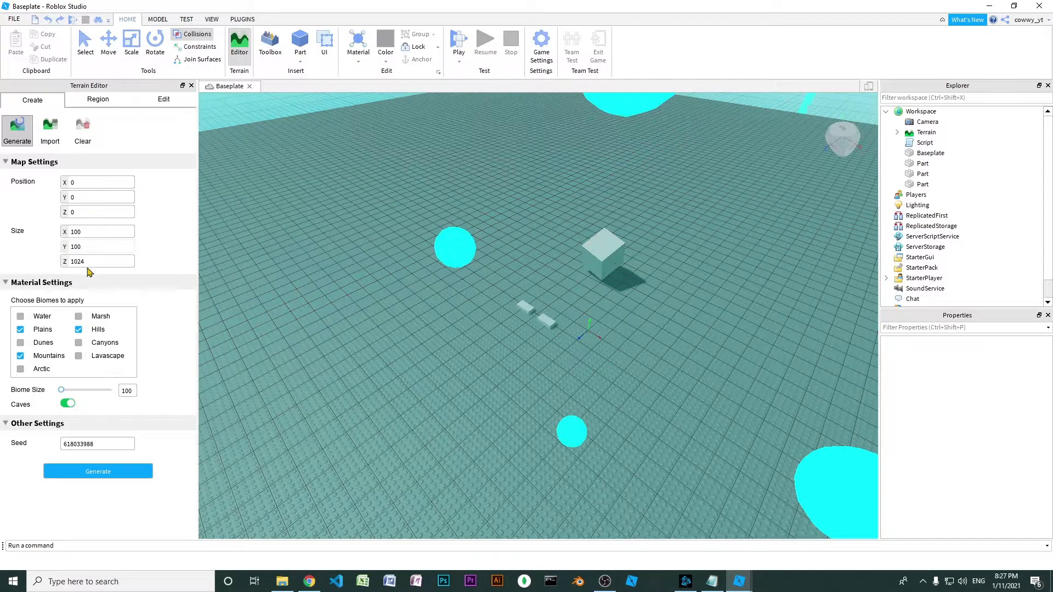
{"action": "type", "text": "100"}
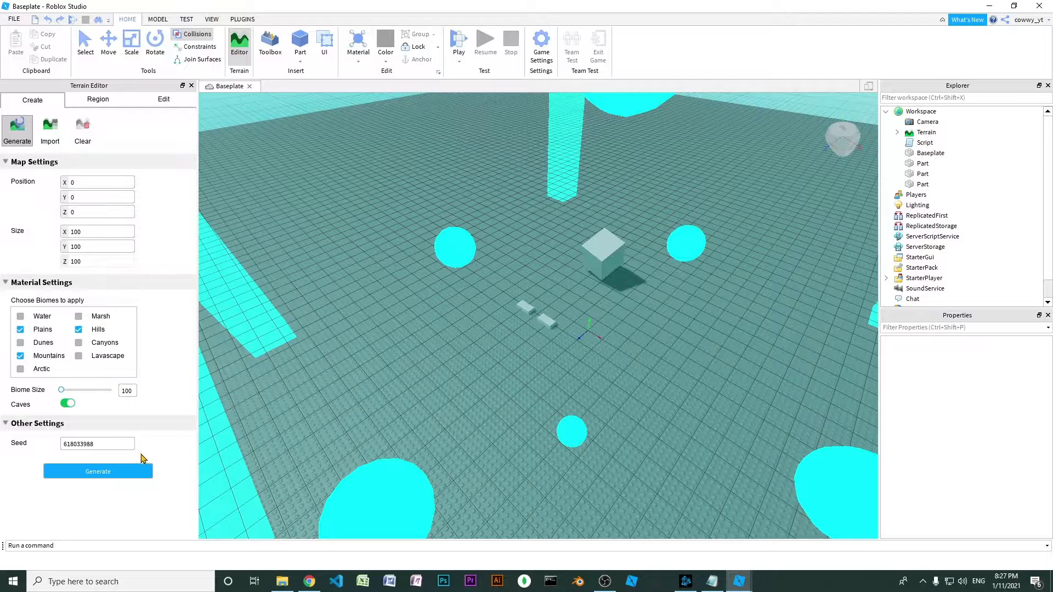
{"action": "left_click", "coordinate": [140, 471]}
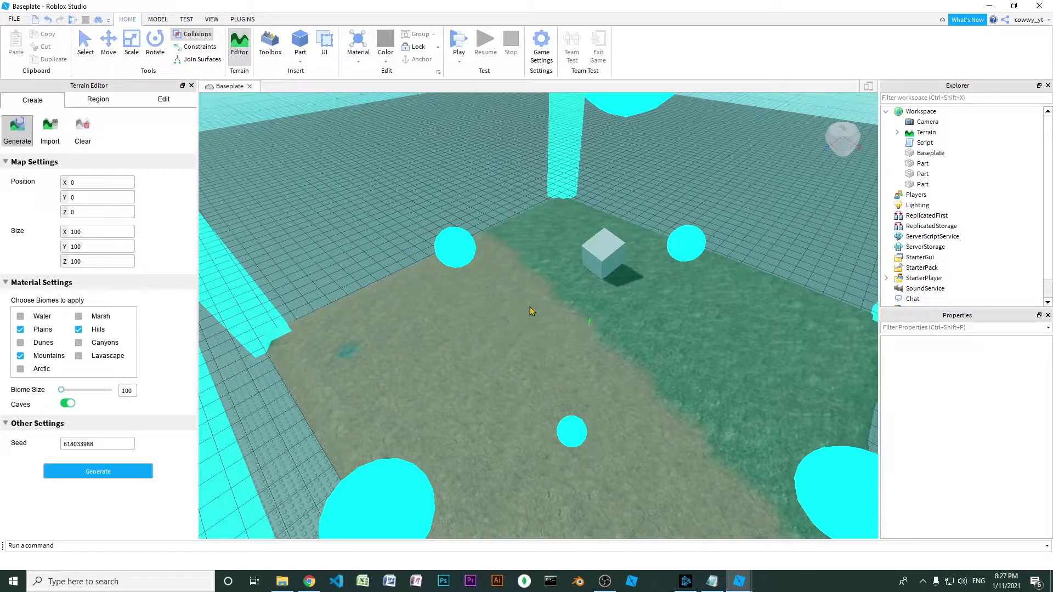
Examine the generated terrain around the large block from several angles and distances
{"action": "right_click_drag", "start_coordinate": [522, 308], "coordinate": [552, 304]}
{"action": "scroll", "coordinate": [638, 320], "scroll_direction": "up", "scroll_amount": 1}
{"action": "right_click_drag", "start_coordinate": [637, 321], "coordinate": [639, 320]}
{"action": "scroll", "coordinate": [637, 321], "scroll_direction": "up", "scroll_amount": 2}
{"action": "scroll", "coordinate": [637, 320], "scroll_direction": "down", "scroll_amount": 4}
{"action": "scroll", "coordinate": [636, 320], "scroll_direction": "up", "scroll_amount": 4}
{"action": "scroll", "coordinate": [638, 323], "scroll_direction": "down", "scroll_amount": 3}
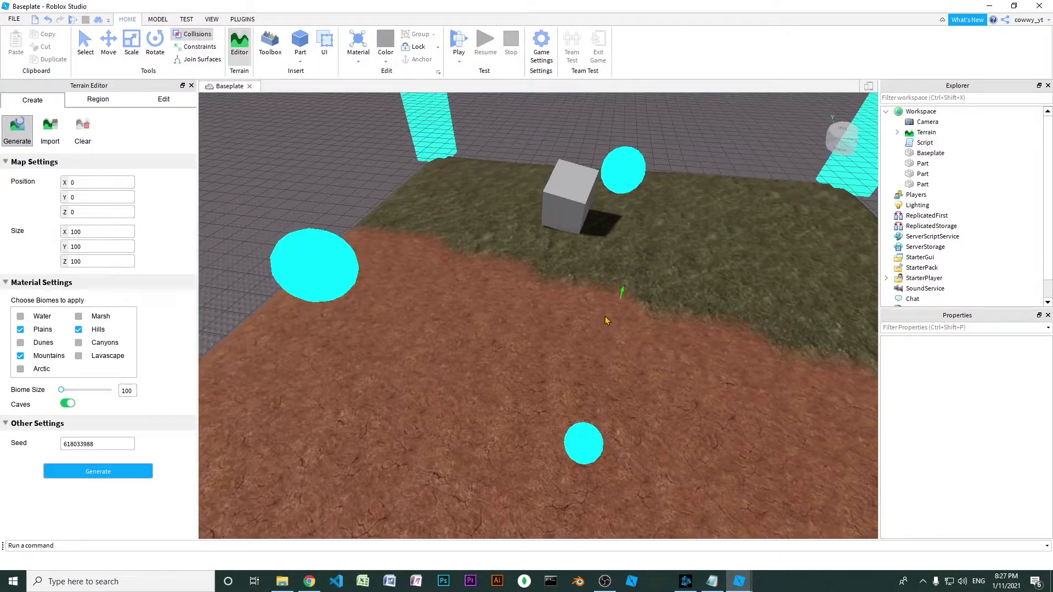
{"action": "right_click_drag", "start_coordinate": [605, 318], "coordinate": [605, 317]}
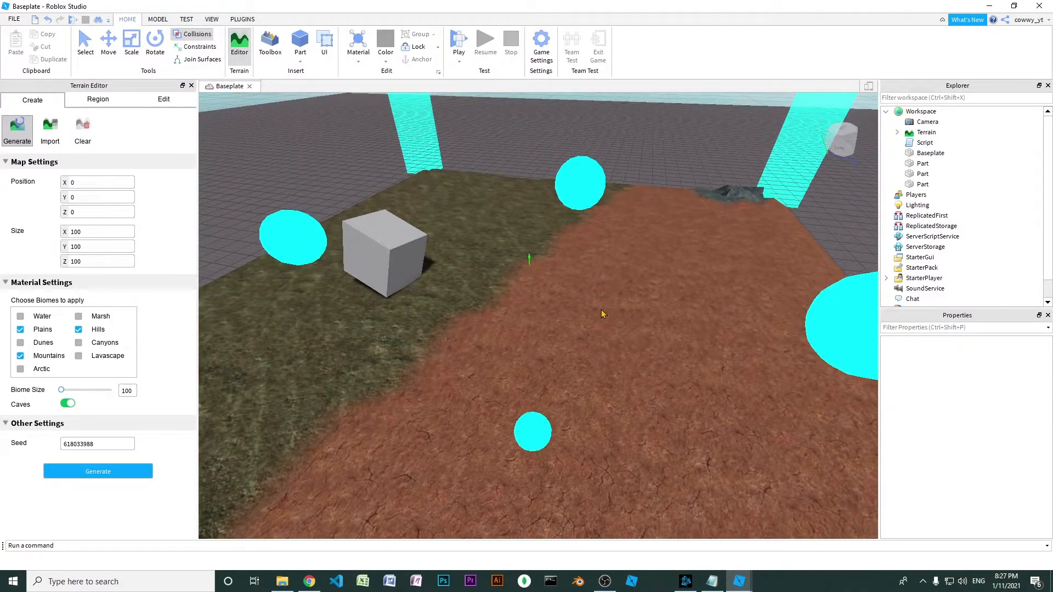
{"action": "right_click_drag", "start_coordinate": [602, 311], "coordinate": [555, 306]}
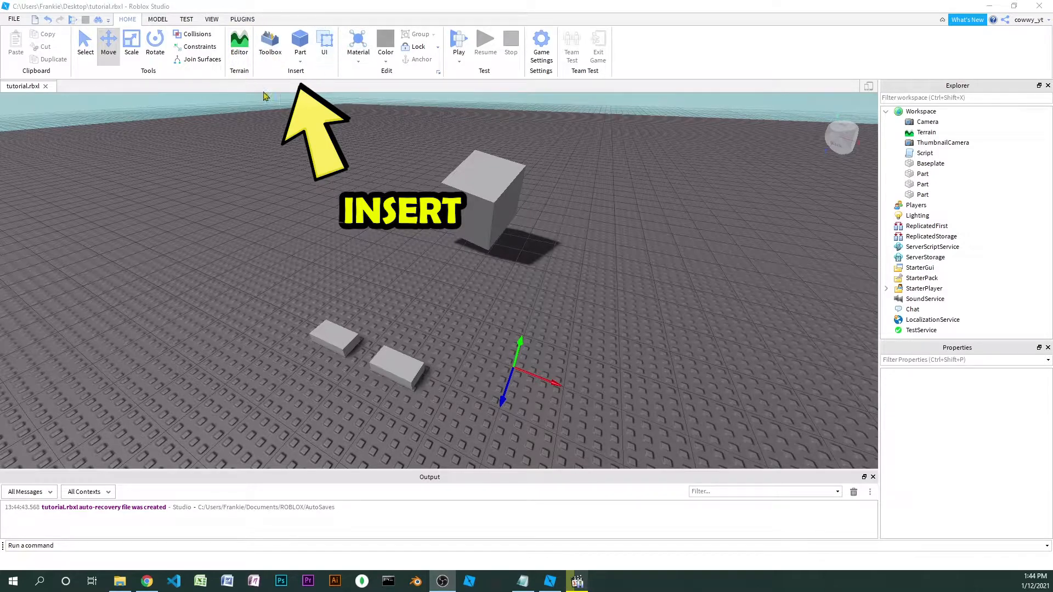
Browse the models in the Toolbox, insert the Piggy model into the workspace and focus on it
{"action": "left_click", "coordinate": [273, 50]}
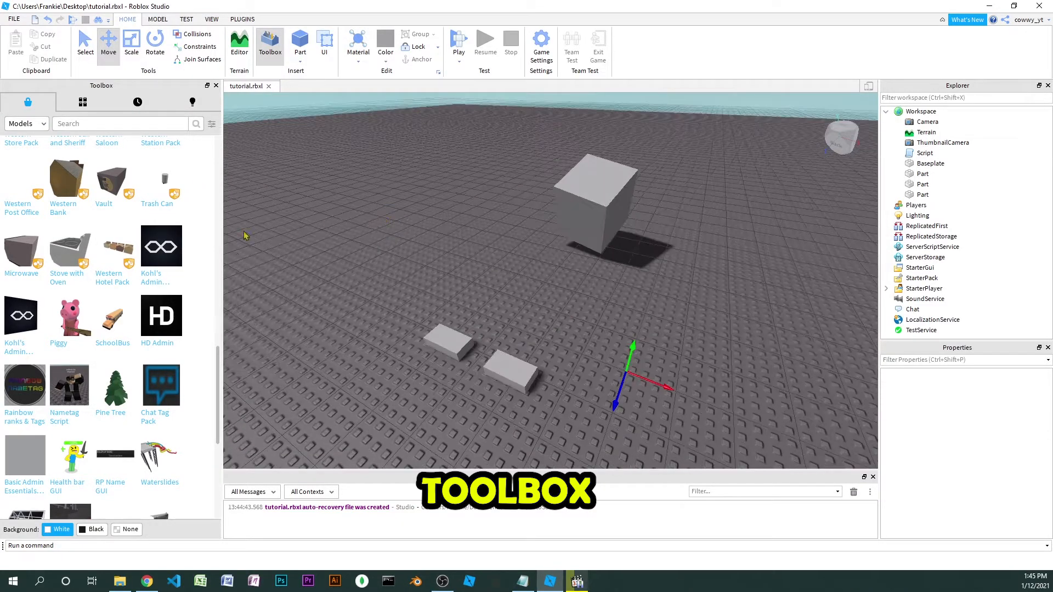
{"action": "scroll", "coordinate": [125, 237], "scroll_direction": "down", "scroll_amount": 3}
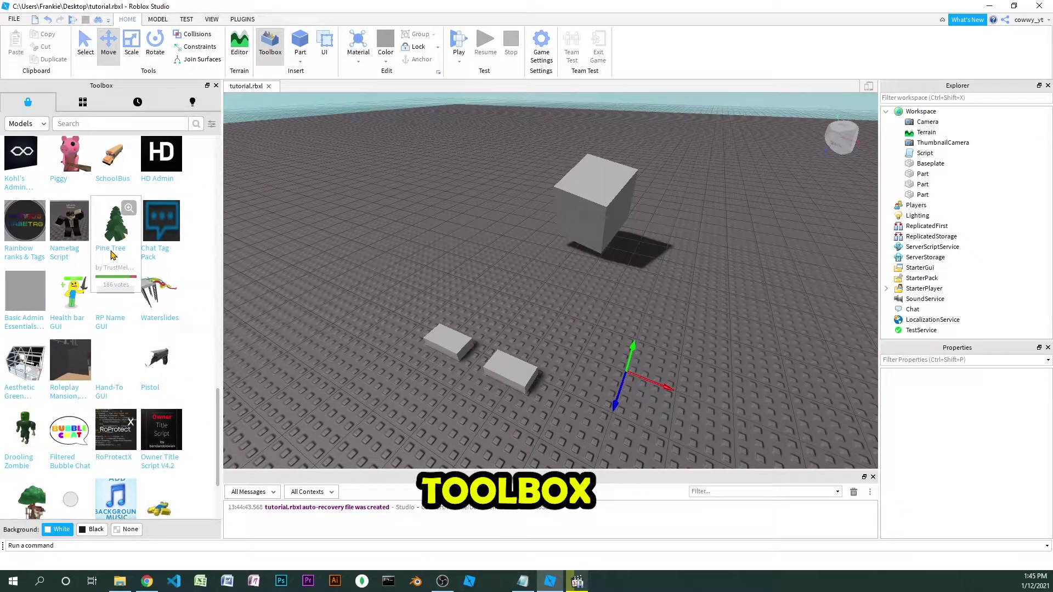
{"action": "scroll", "coordinate": [110, 253], "scroll_direction": "down", "scroll_amount": 2}
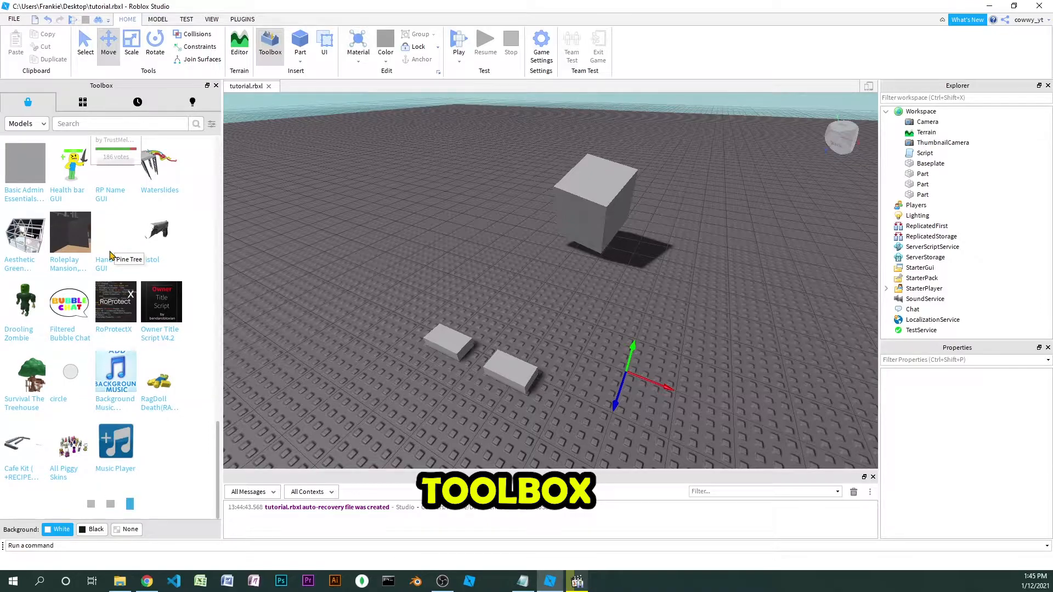
{"action": "scroll", "coordinate": [117, 259], "scroll_direction": "down", "scroll_amount": 2}
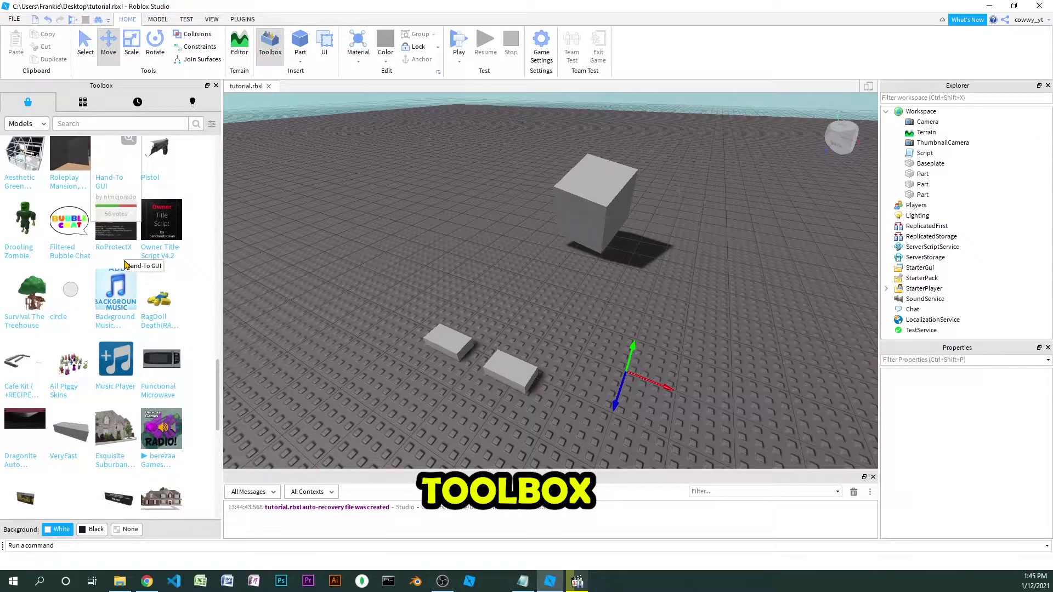
{"action": "scroll", "coordinate": [125, 265], "scroll_direction": "down", "scroll_amount": 3}
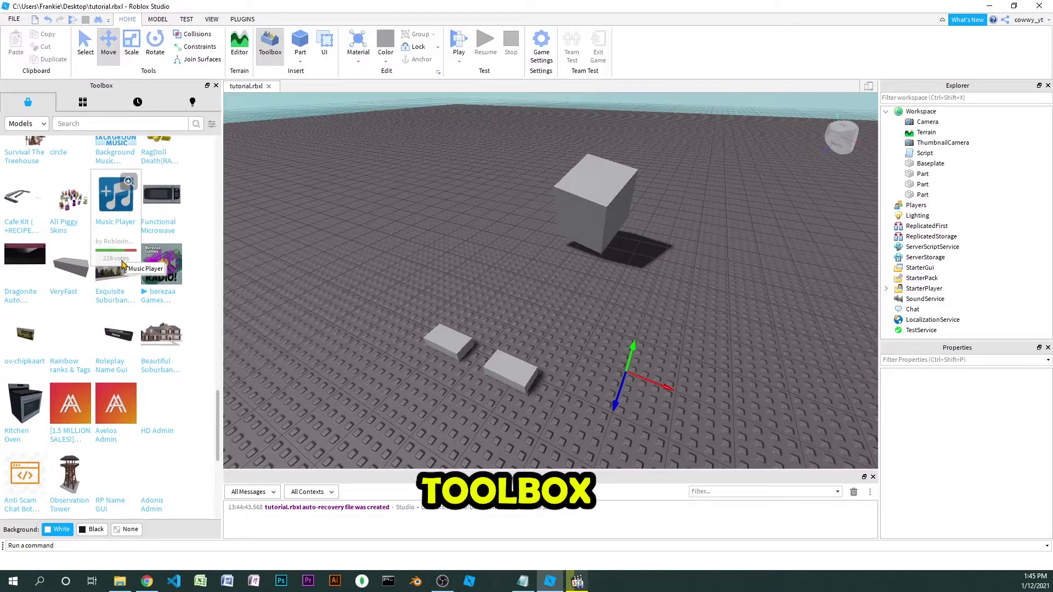
{"action": "scroll", "coordinate": [126, 275], "scroll_direction": "down", "scroll_amount": 2}
{"action": "scroll", "coordinate": [132, 281], "scroll_direction": "down", "scroll_amount": 3}
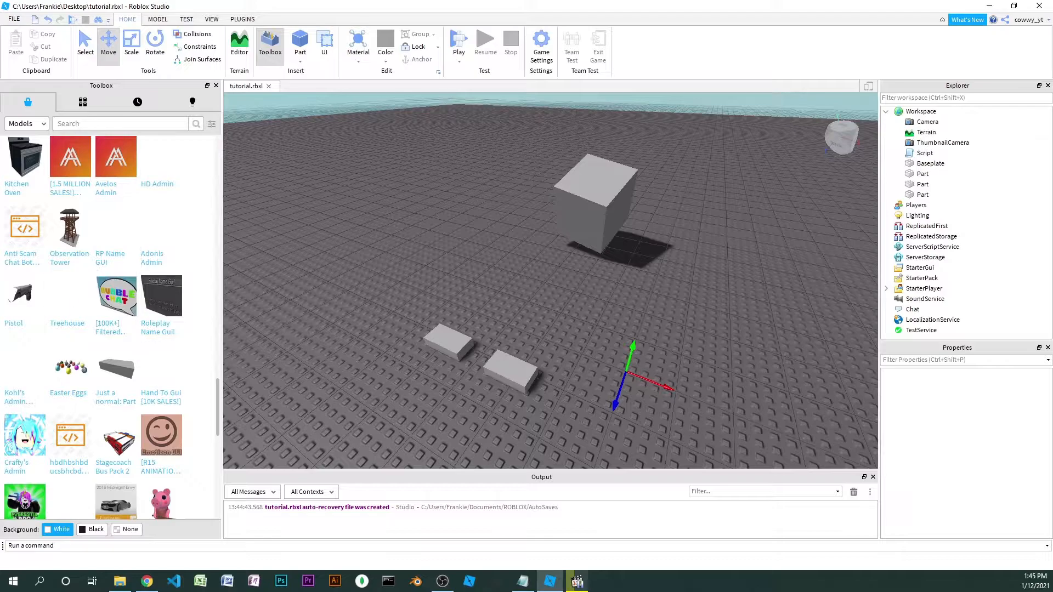
{"action": "scroll", "coordinate": [100, 286], "scroll_direction": "down", "scroll_amount": 2}
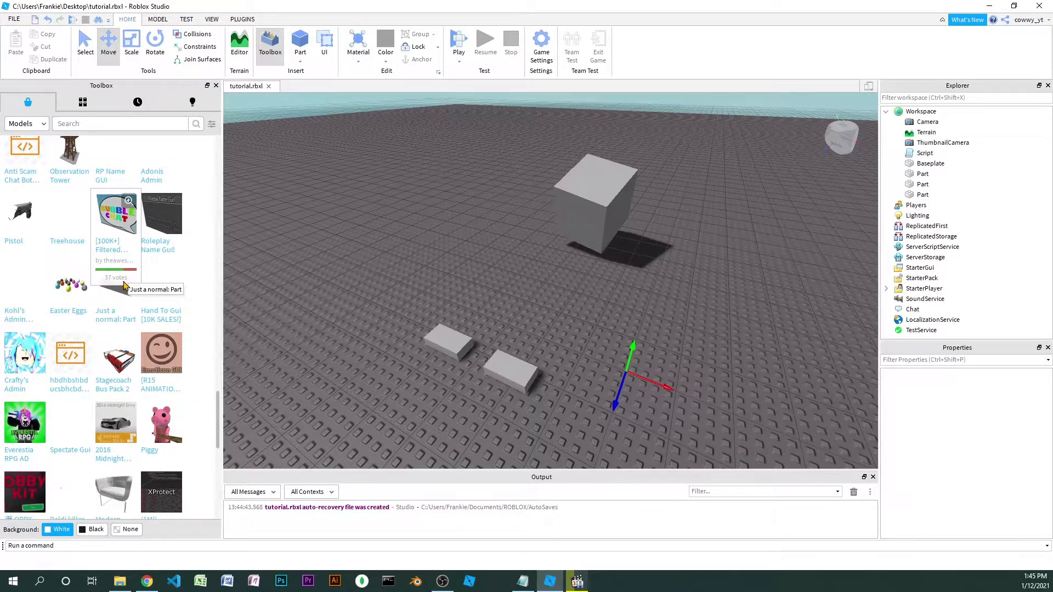
{"action": "scroll", "coordinate": [124, 286], "scroll_direction": "up", "scroll_amount": 10}
{"action": "scroll", "coordinate": [122, 283], "scroll_direction": "up", "scroll_amount": 5}
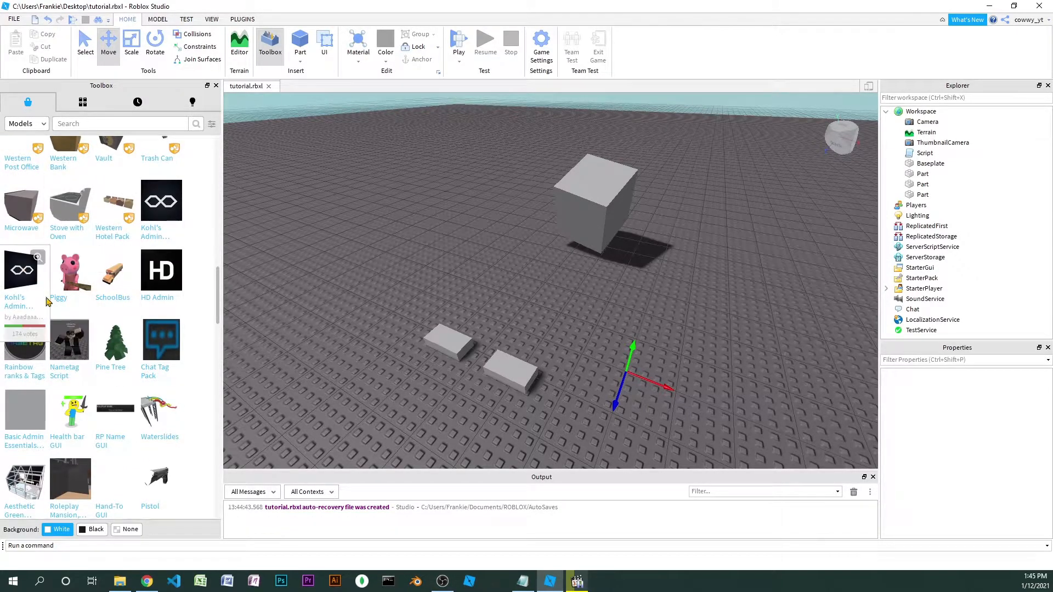
{"action": "left_click", "coordinate": [70, 274]}
{"action": "key", "text": "f"}
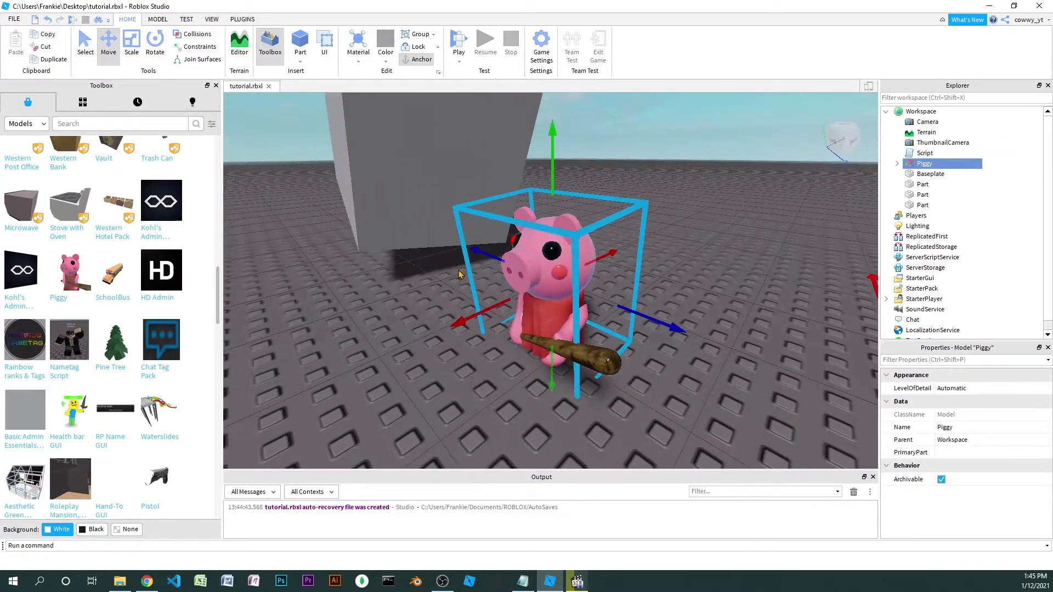
Look through the other Toolbox categories, return to the marketplace models and view the Piggy model from another side
{"action": "left_click", "coordinate": [83, 102]}
{"action": "left_click", "coordinate": [137, 104]}
{"action": "left_click", "coordinate": [191, 104]}
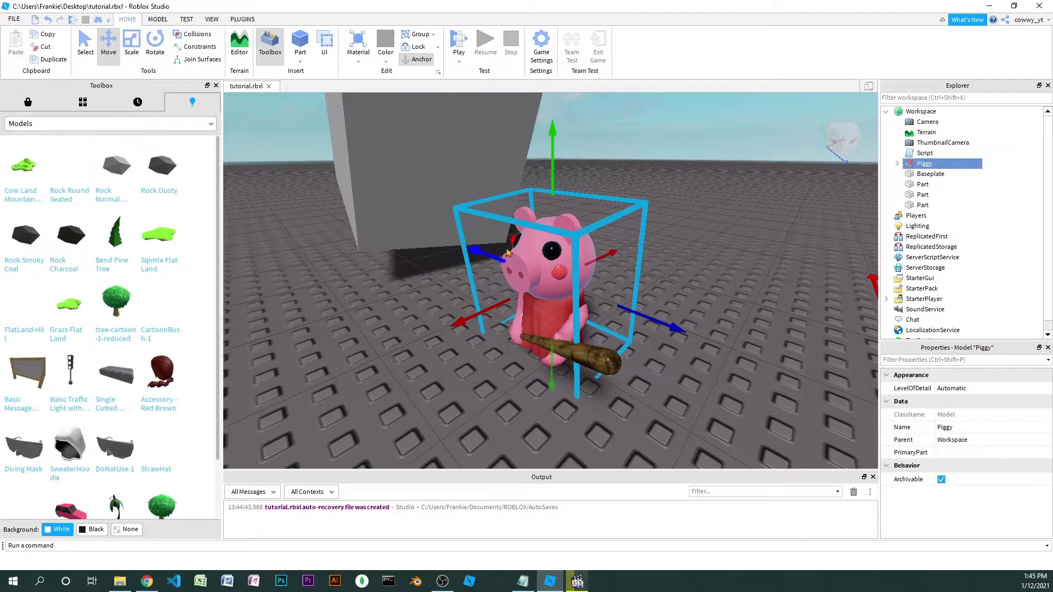
{"action": "left_click", "coordinate": [28, 102]}
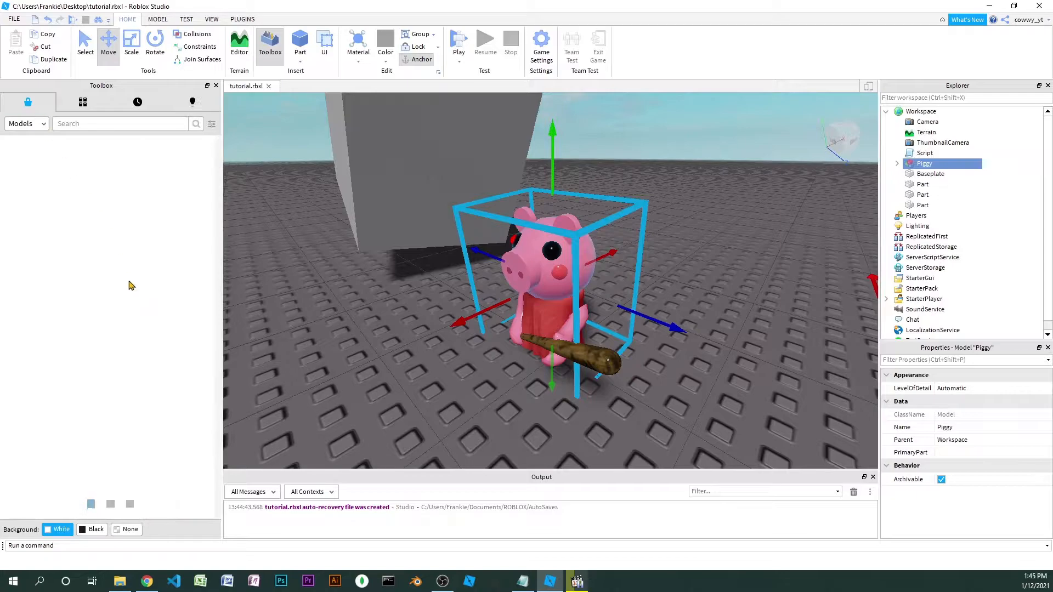
{"action": "right_click_drag", "start_coordinate": [599, 276], "coordinate": [548, 187]}
{"action": "scroll", "coordinate": [566, 148], "scroll_direction": "up", "scroll_amount": 5}
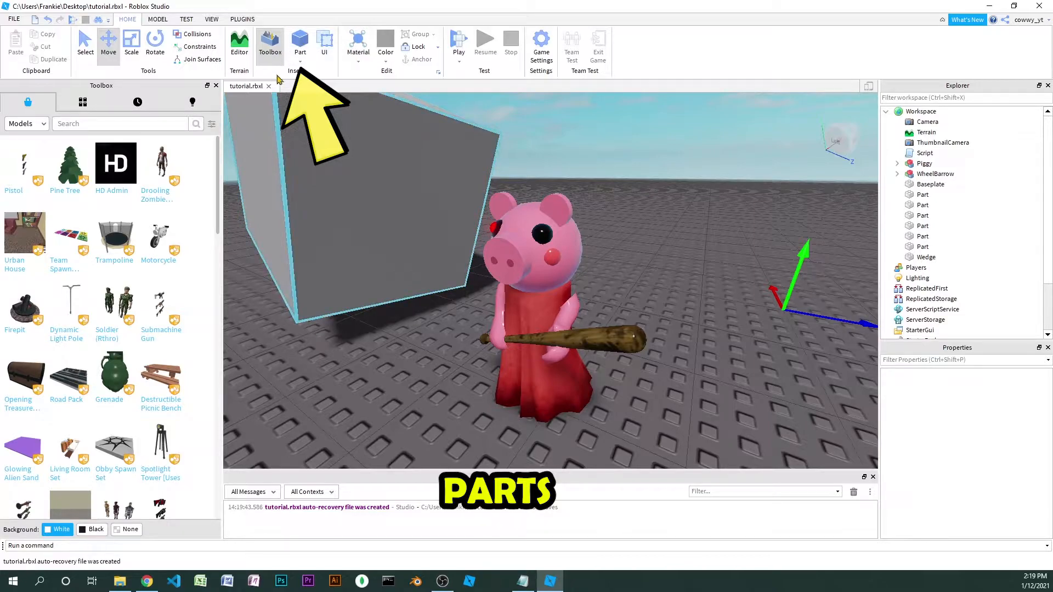
Close the Toolbox and select the two small block parts near the Piggy model to inspect them
{"action": "left_click", "coordinate": [217, 86]}
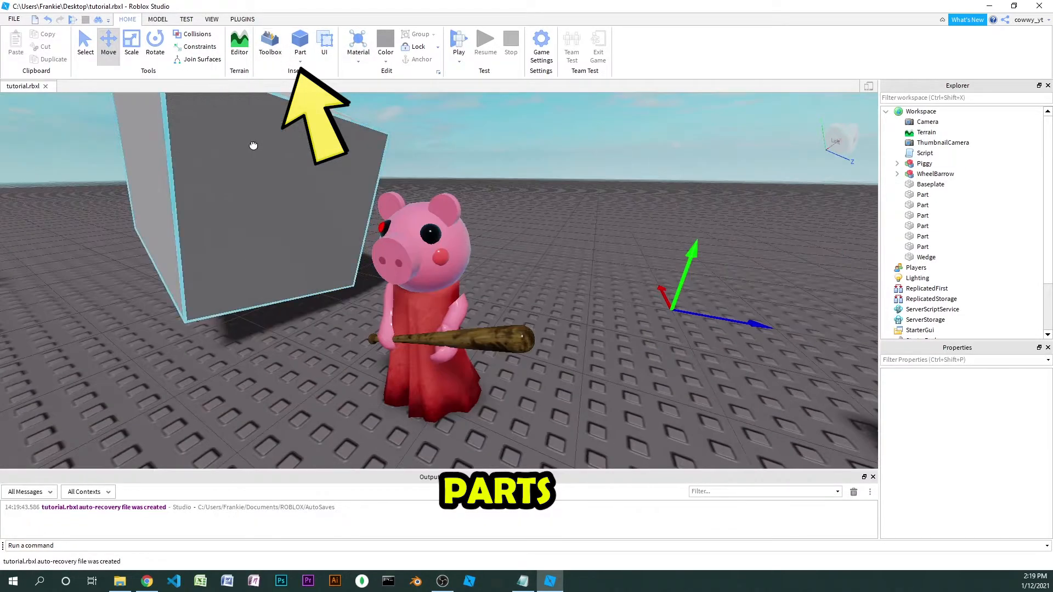
{"action": "left_click", "coordinate": [253, 144]}
{"action": "scroll", "coordinate": [253, 144], "scroll_direction": "down", "scroll_amount": 5}
{"action": "right_click_drag", "start_coordinate": [253, 144], "coordinate": [259, 148]}
{"action": "left_click", "coordinate": [305, 189]}
{"action": "left_click", "coordinate": [305, 202], "text": "shift"}
{"action": "scroll", "coordinate": [404, 250], "scroll_direction": "up", "scroll_amount": 3}
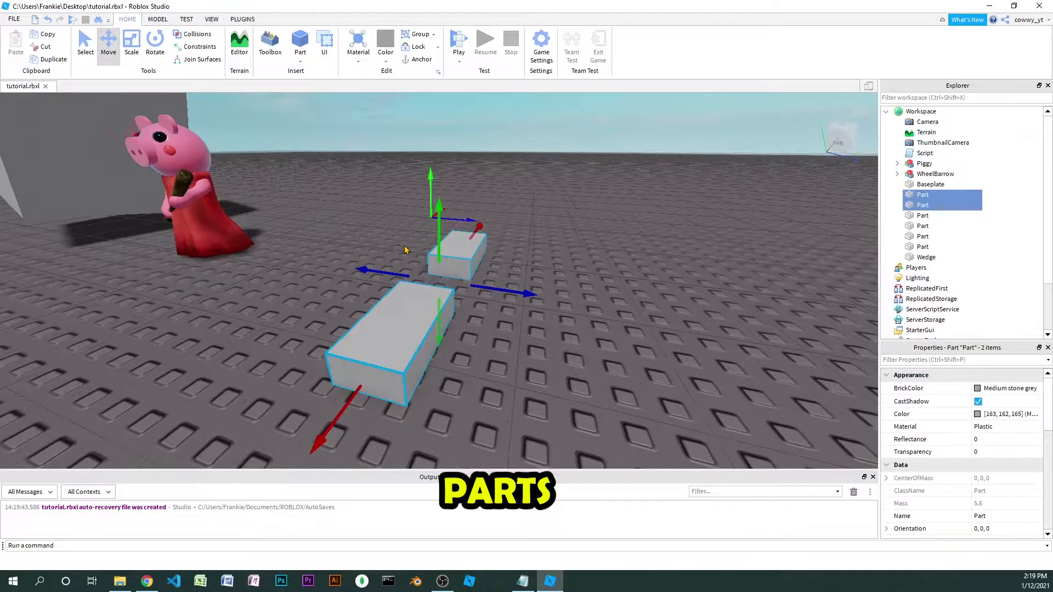
{"action": "scroll", "coordinate": [382, 240], "scroll_direction": "down", "scroll_amount": 4}
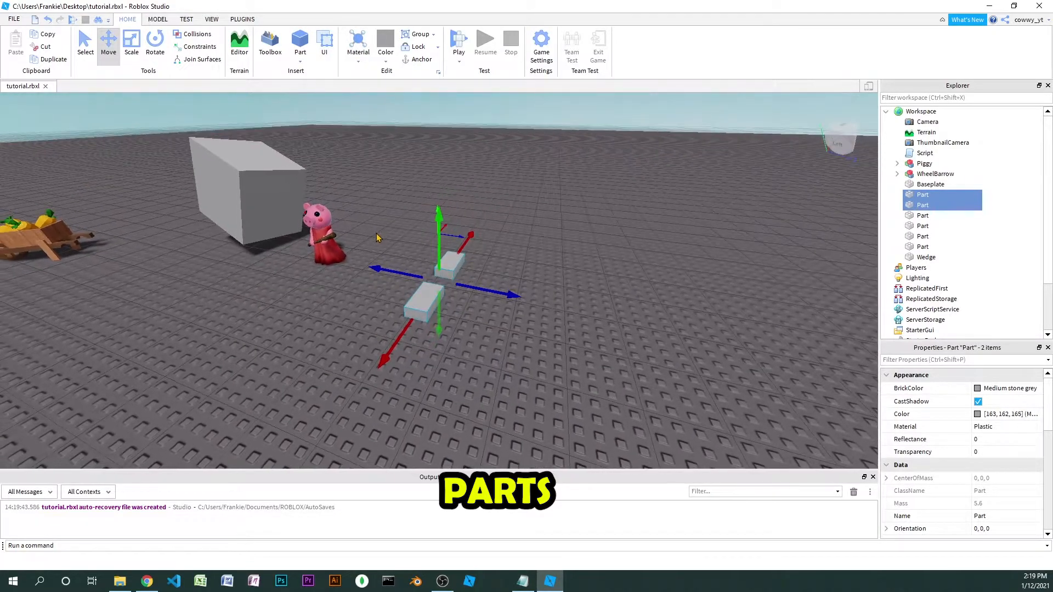
Select the WheelBarrow model and view it as an example of an inserted model
{"action": "left_click", "coordinate": [57, 209]}
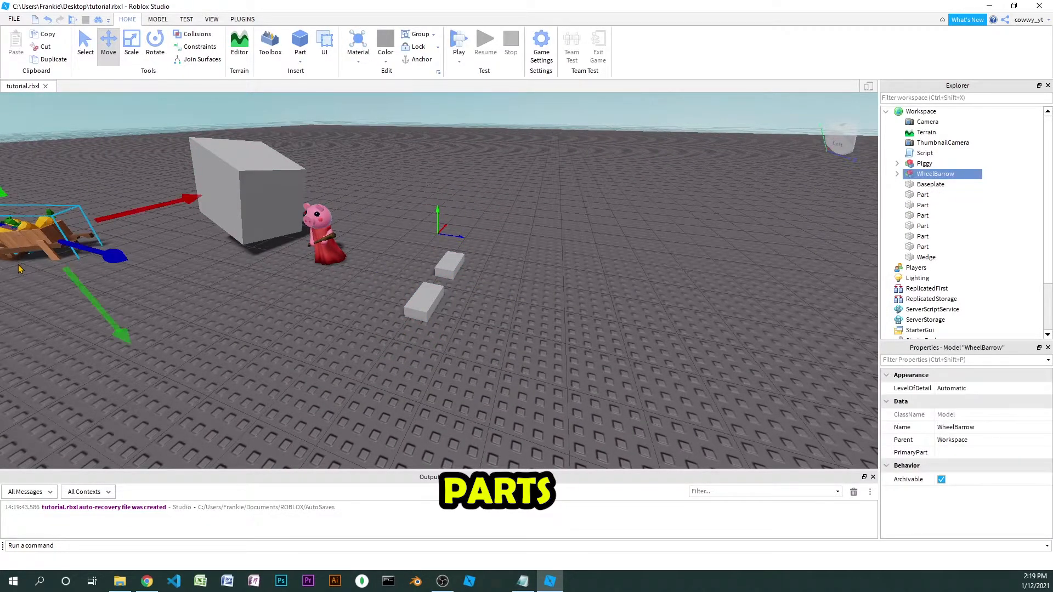
{"action": "key", "text": "f"}
{"action": "right_click_drag", "start_coordinate": [19, 266], "coordinate": [19, 268]}
{"action": "right_click_drag", "start_coordinate": [479, 262], "coordinate": [480, 223]}
{"action": "key", "text": "d"}
Select the block, sphere, wedge and cylinder together and review the list of basic part shapes available for insertion
{"action": "left_click_drag", "start_coordinate": [230, 247], "coordinate": [686, 368]}
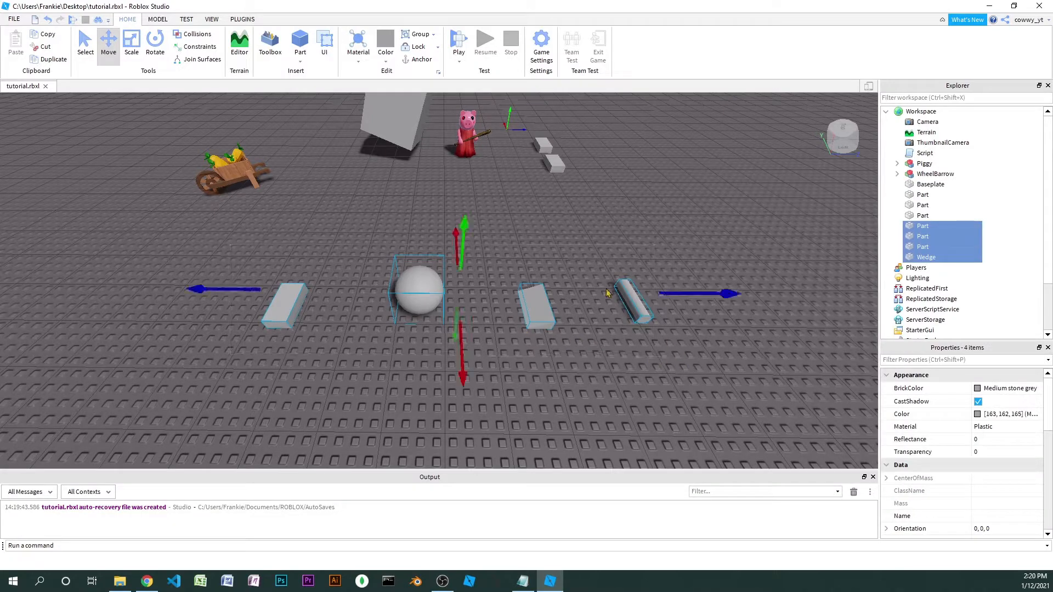
{"action": "left_click", "coordinate": [325, 139]}
{"action": "left_click", "coordinate": [301, 60]}
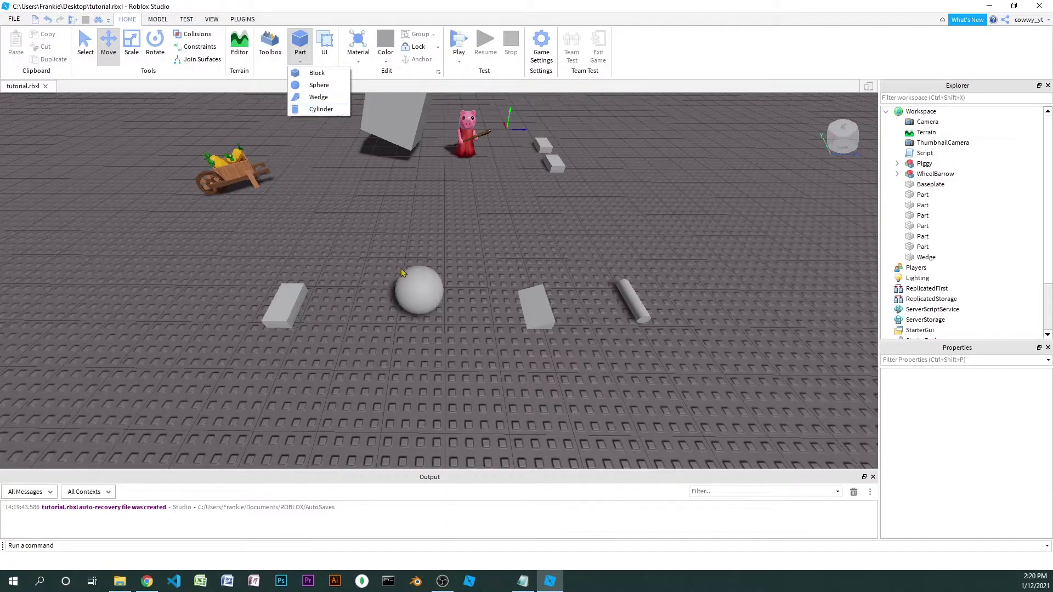
{"action": "left_click", "coordinate": [366, 230]}
{"action": "scroll", "coordinate": [348, 242], "scroll_direction": "down", "scroll_amount": 2}
{"action": "left_click_drag", "start_coordinate": [308, 312], "coordinate": [674, 361]}
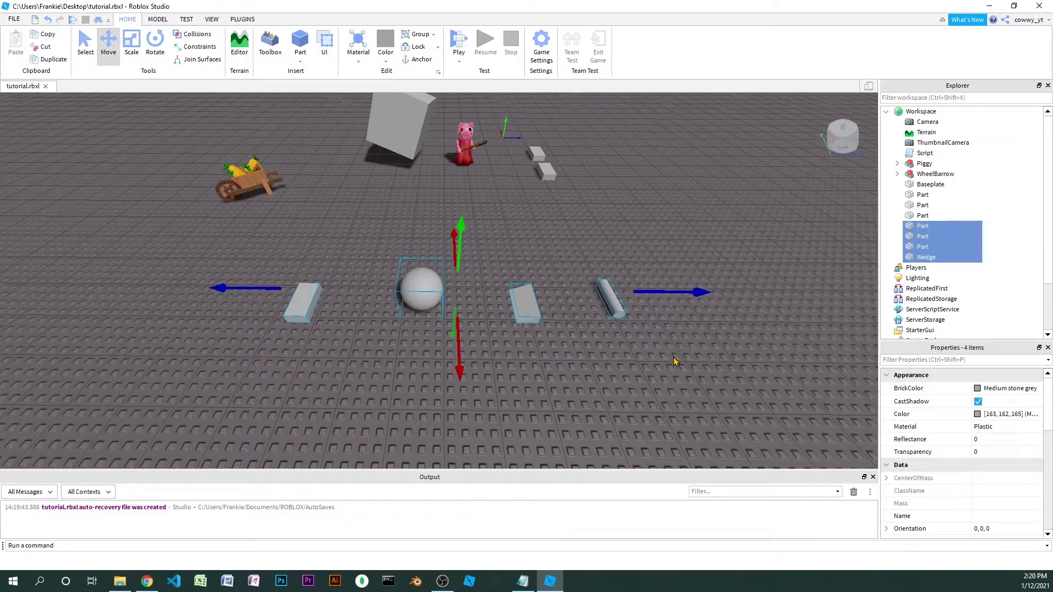
{"action": "left_click", "coordinate": [496, 354]}
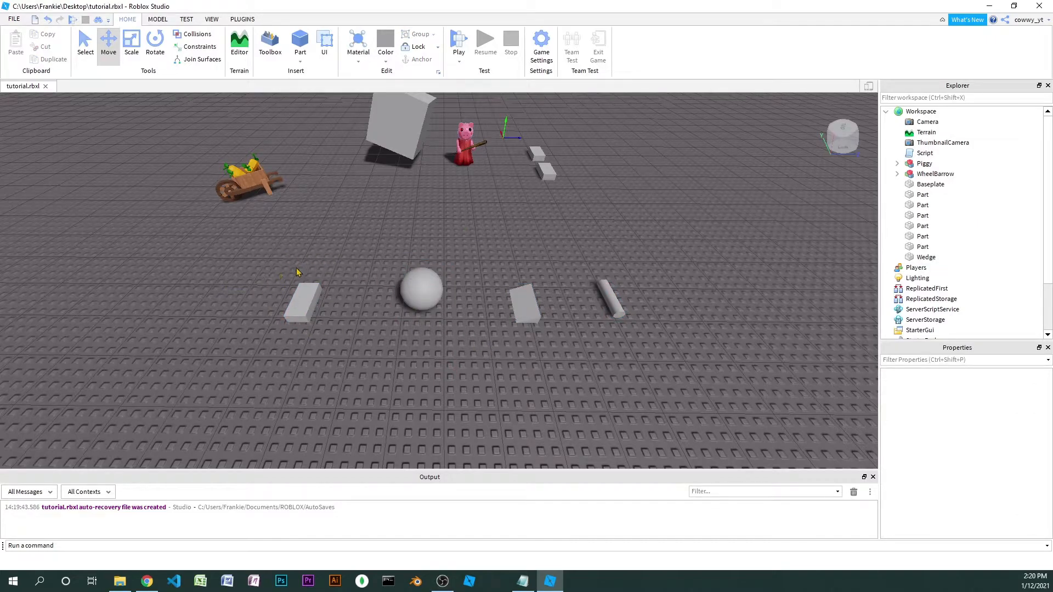
Compare the basic shapes with the WheelBarrow model, then focus on the wheelbarrow to examine its construction up close
{"action": "right_click_drag", "start_coordinate": [296, 278], "coordinate": [289, 277]}
{"action": "left_click_drag", "start_coordinate": [329, 268], "coordinate": [165, 171]}
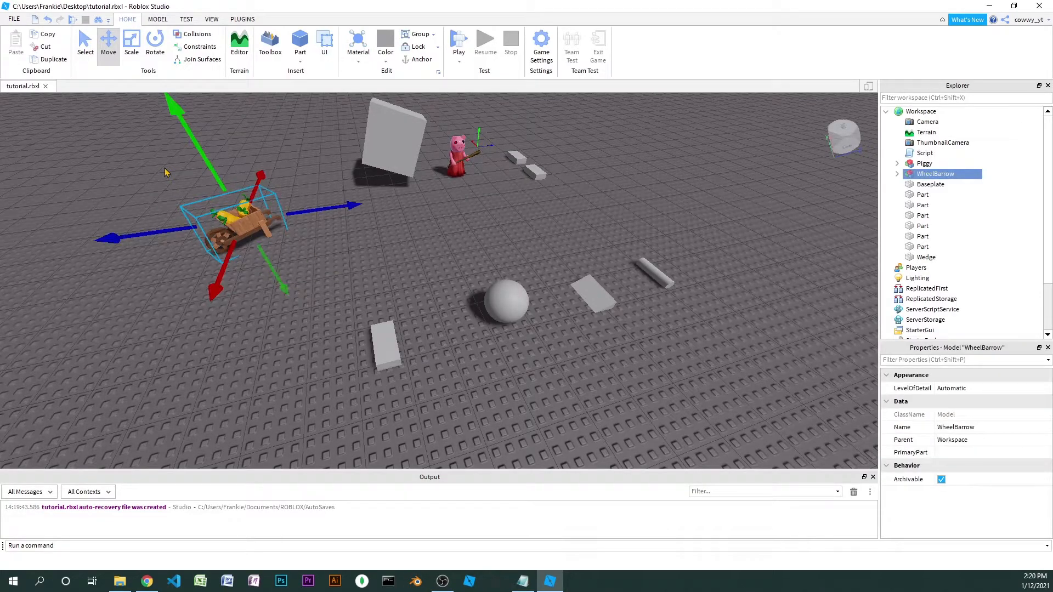
{"action": "left_click", "coordinate": [488, 258]}
{"action": "key", "text": "d"}
{"action": "right_click_drag", "start_coordinate": [488, 258], "coordinate": [489, 261]}
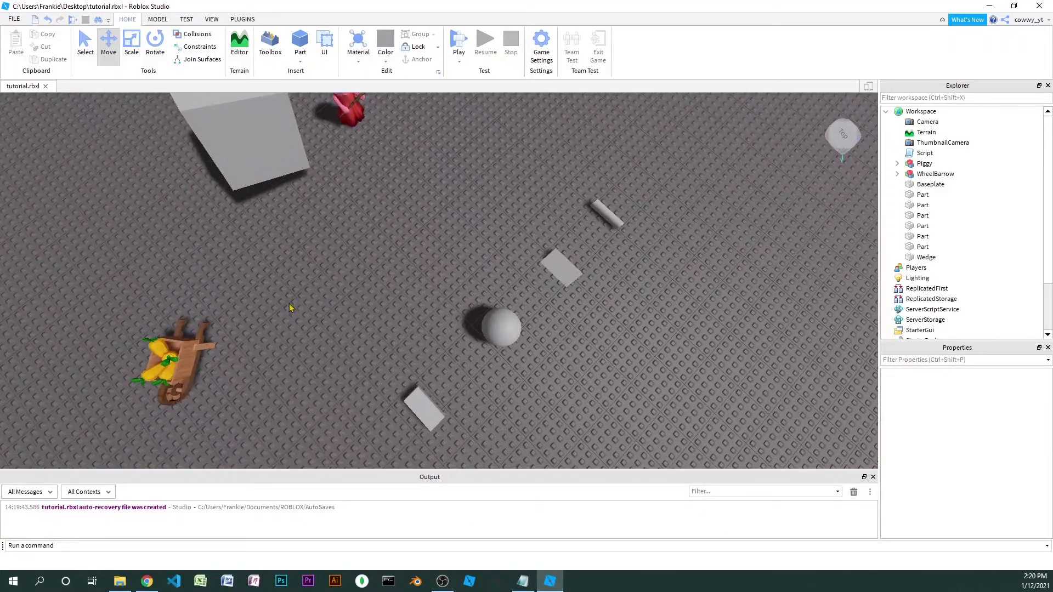
{"action": "left_click", "coordinate": [174, 360]}
{"action": "key", "text": "f"}
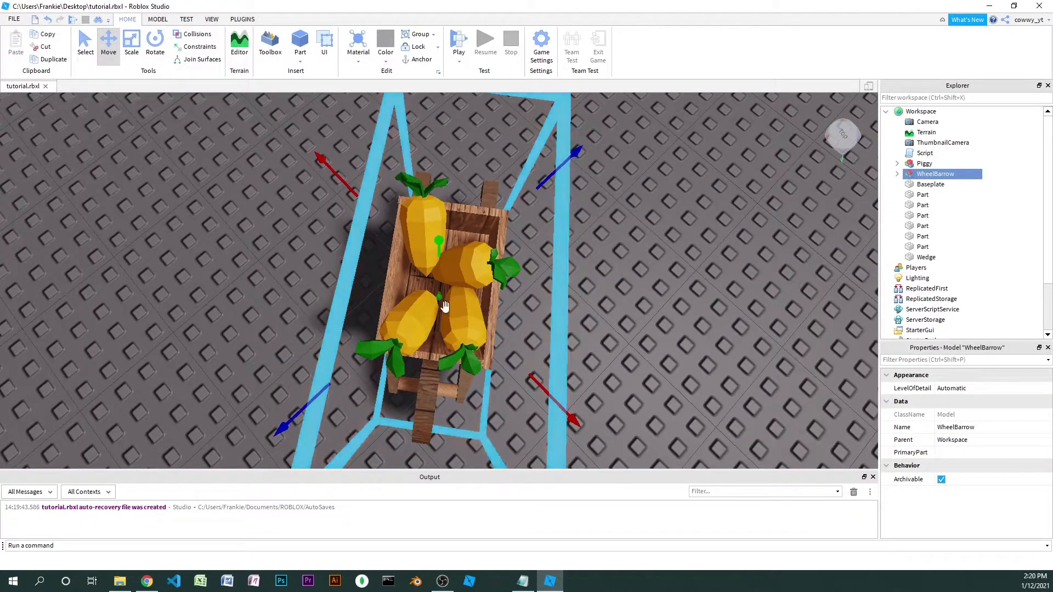
{"action": "right_click_drag", "start_coordinate": [532, 317], "coordinate": [531, 314]}
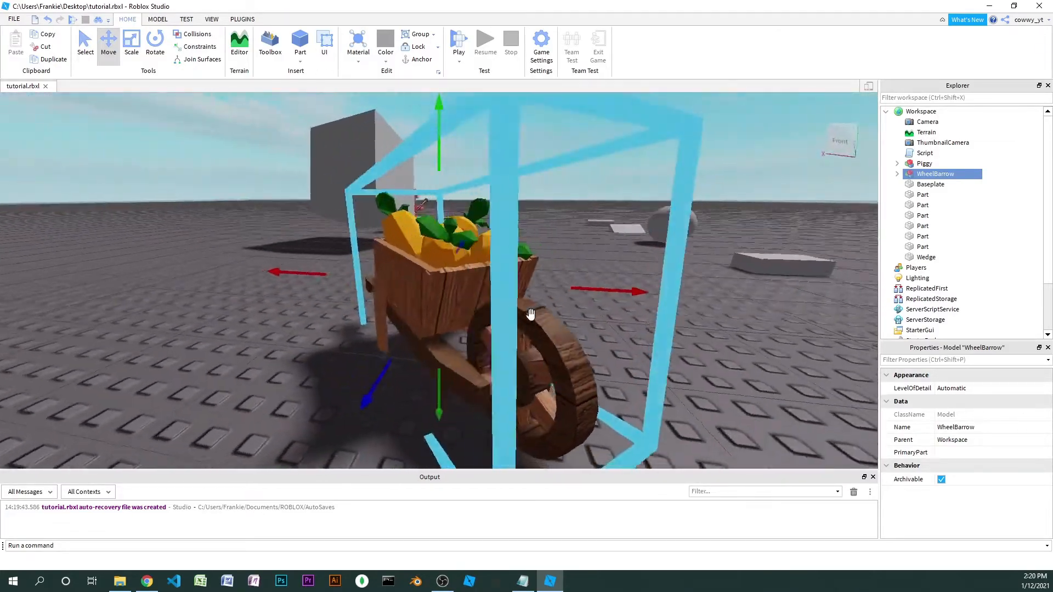
{"action": "scroll", "coordinate": [532, 314], "scroll_direction": "down", "scroll_amount": 3}
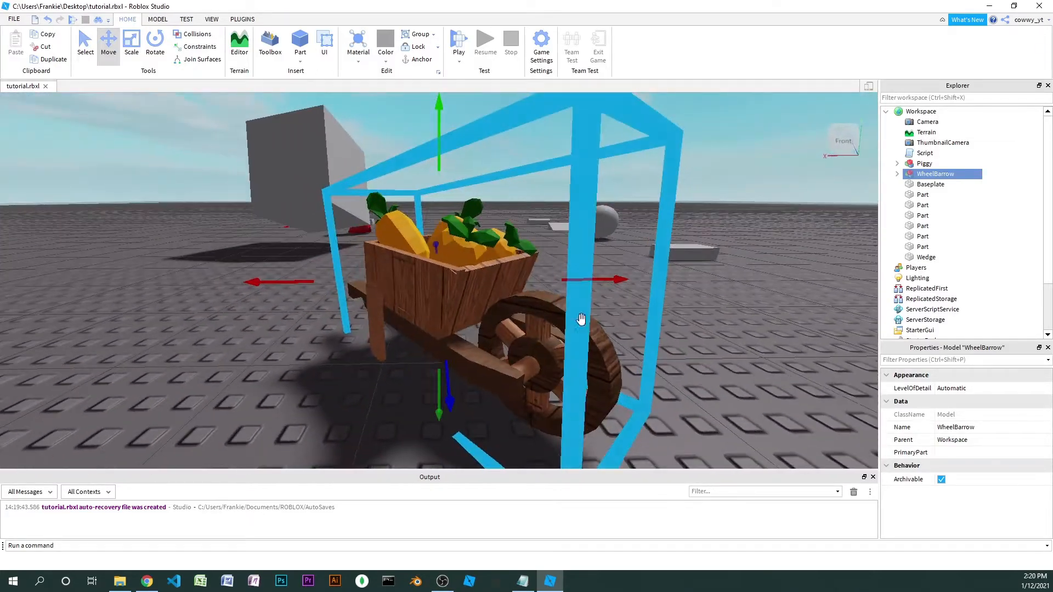
Expand the WheelBarrow model and select its components one by one, from Barrel through the CarrotClubCarrot pieces and LeftHandle to Union
{"action": "left_click", "coordinate": [898, 174]}
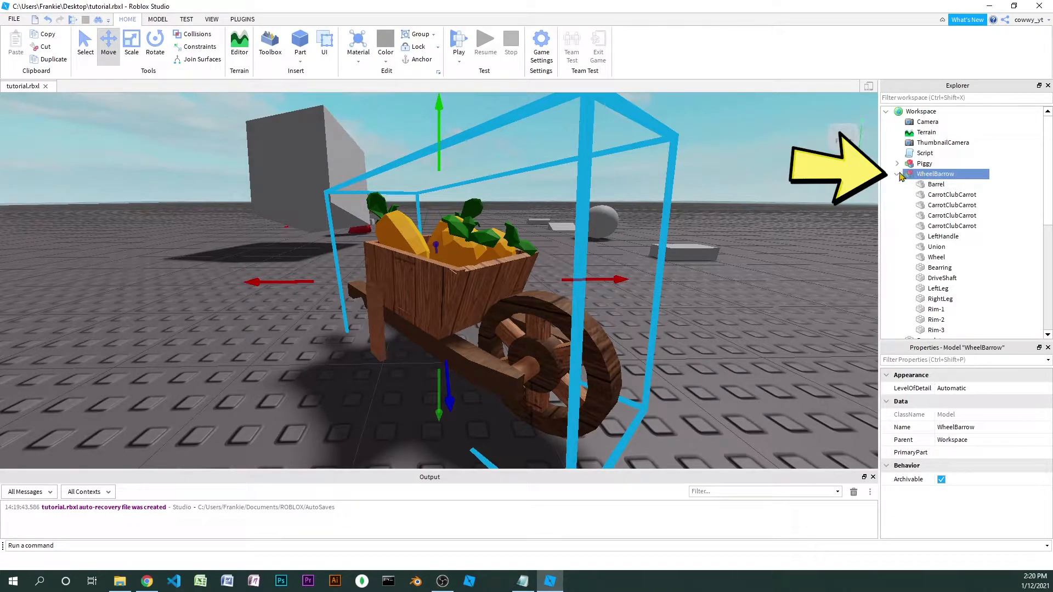
{"action": "left_click", "coordinate": [941, 188]}
{"action": "left_click", "coordinate": [941, 196]}
{"action": "left_click", "coordinate": [942, 207]}
{"action": "left_click", "coordinate": [941, 217]}
{"action": "left_click", "coordinate": [941, 227]}
{"action": "left_click", "coordinate": [941, 237]}
{"action": "left_click", "coordinate": [942, 248]}
{"action": "right_click_drag", "start_coordinate": [630, 282], "coordinate": [632, 282]}
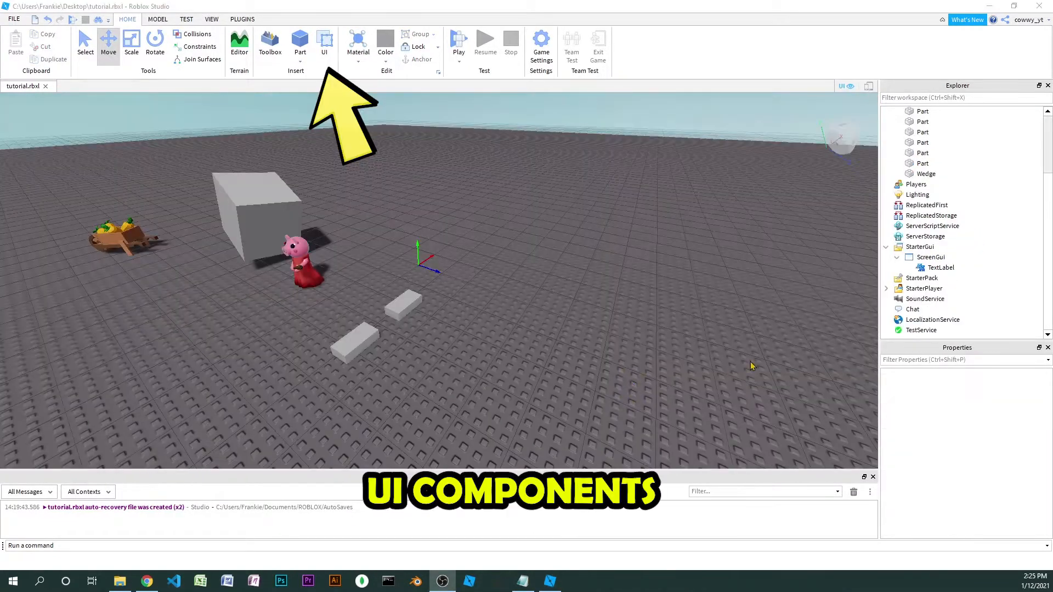
Make the TextLabel inside the ScreenGui visible
{"action": "left_click", "coordinate": [924, 268]}
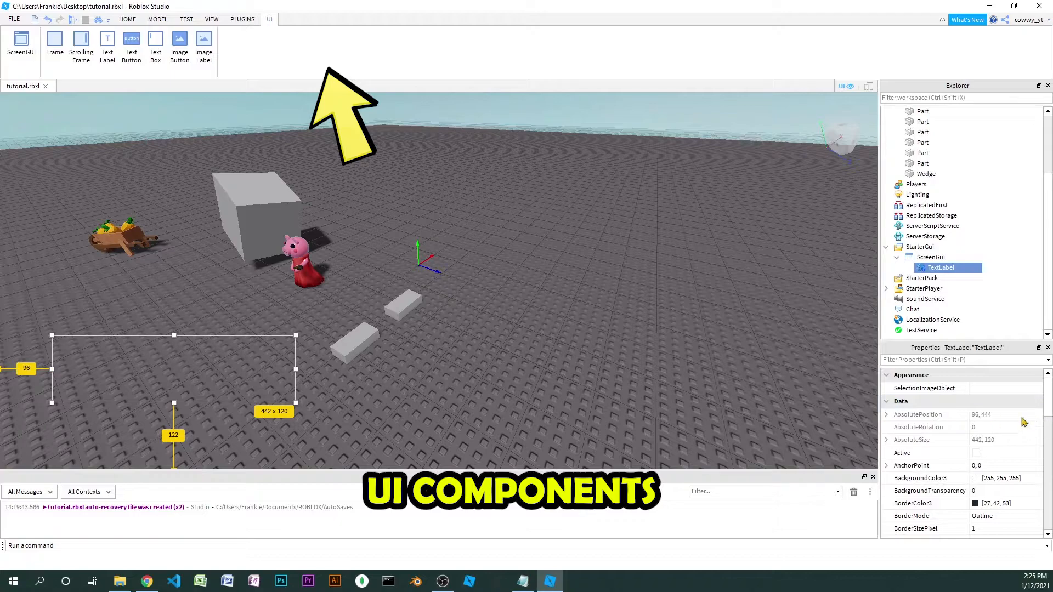
{"action": "scroll", "coordinate": [1033, 422], "scroll_direction": "down", "scroll_amount": 5}
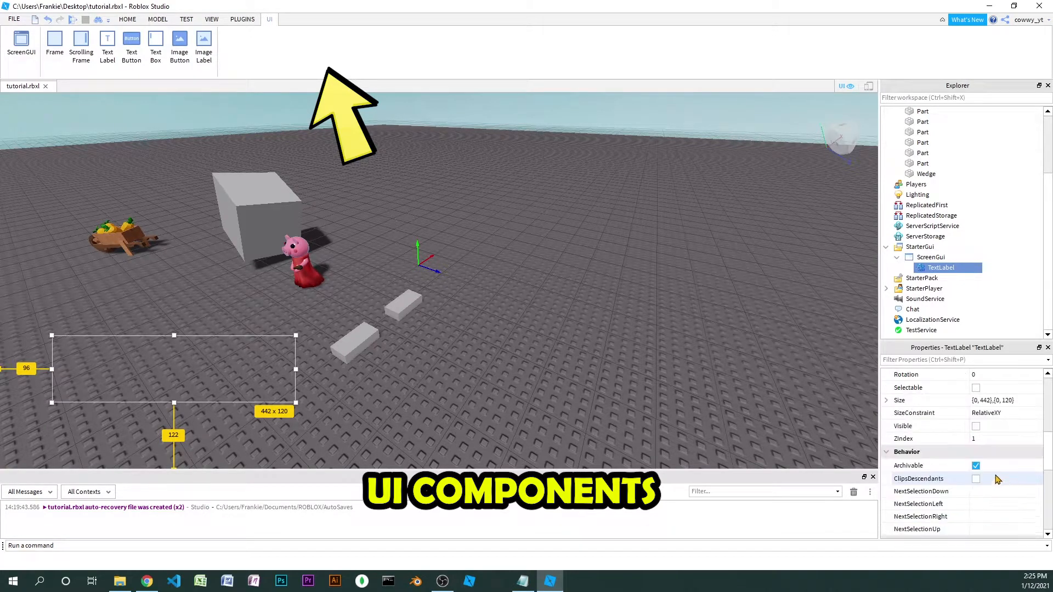
{"action": "left_click", "coordinate": [976, 426]}
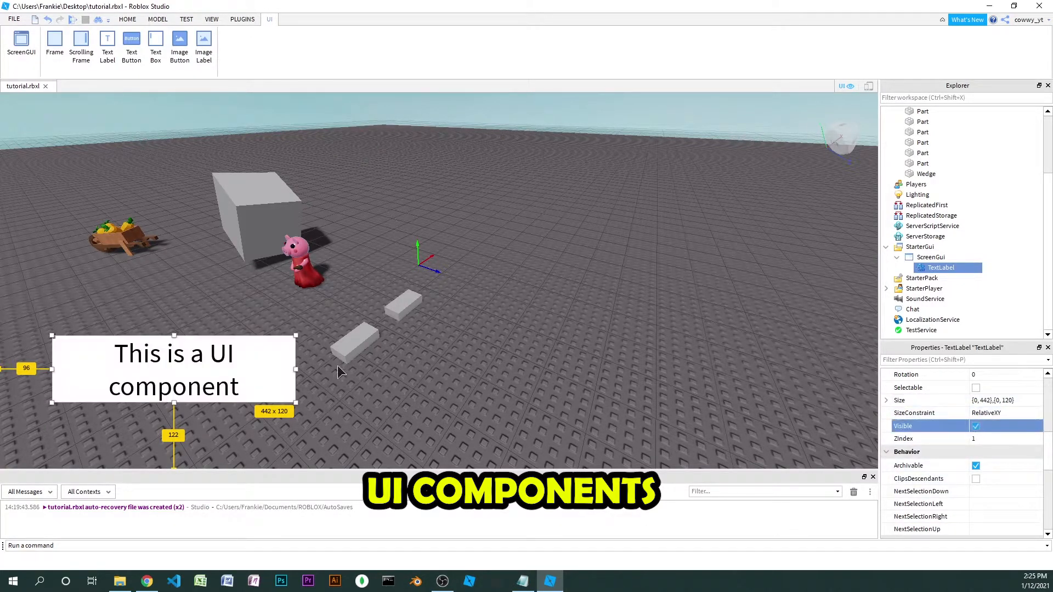
Move the "This is a UI component" text label to the upper part of the viewport, right of its centre
{"action": "left_click_drag", "start_coordinate": [190, 359], "coordinate": [700, 187]}
{"action": "left_click", "coordinate": [724, 345]}
{"action": "left_click", "coordinate": [940, 268]}
{"action": "left_click", "coordinate": [658, 263]}
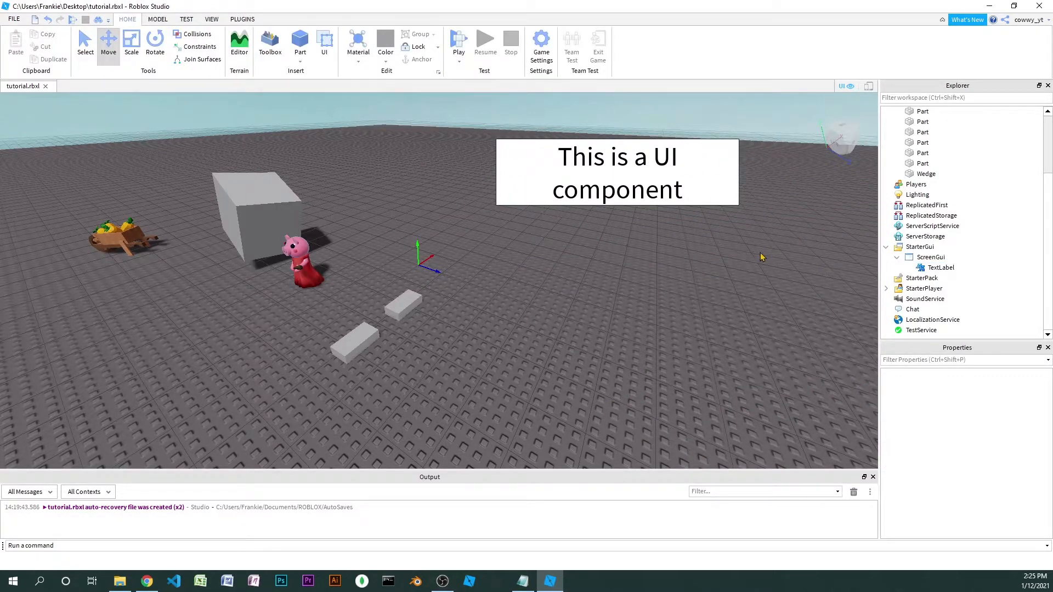
Set the material of the spherical part in the row of basic shapes to Wood
{"action": "scroll", "coordinate": [761, 257], "scroll_direction": "down", "scroll_amount": 5}
{"action": "right_click_drag", "start_coordinate": [762, 257], "coordinate": [759, 256]}
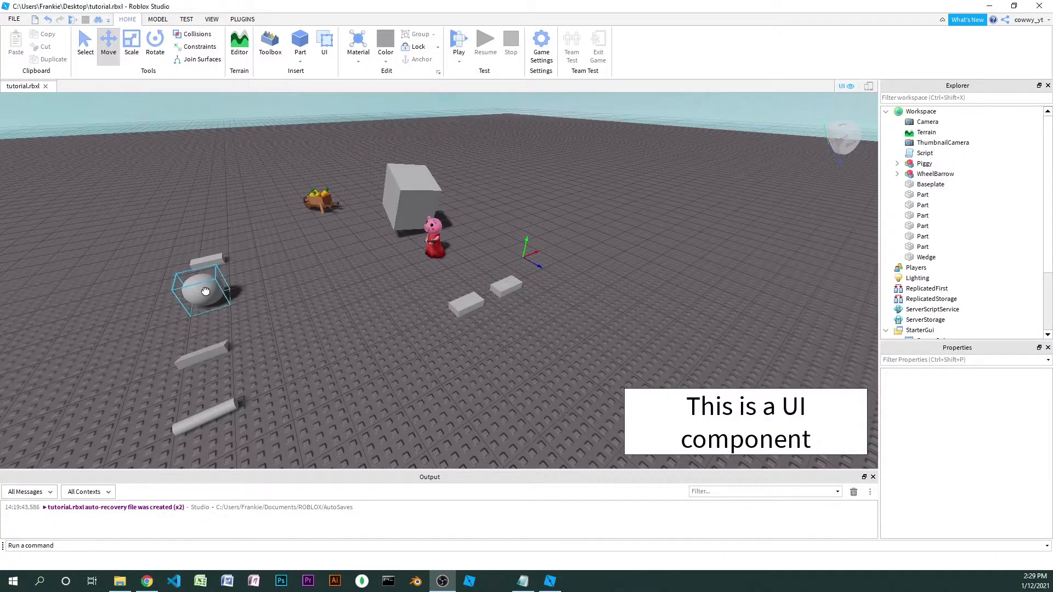
{"action": "left_click", "coordinate": [205, 291]}
{"action": "key", "text": "f"}
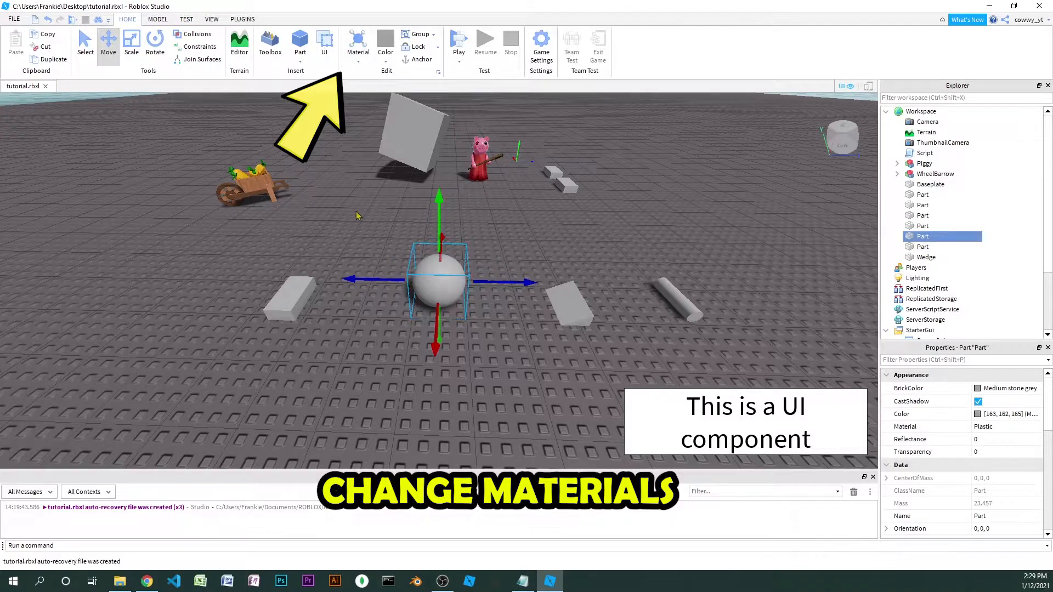
{"action": "left_click", "coordinate": [357, 52]}
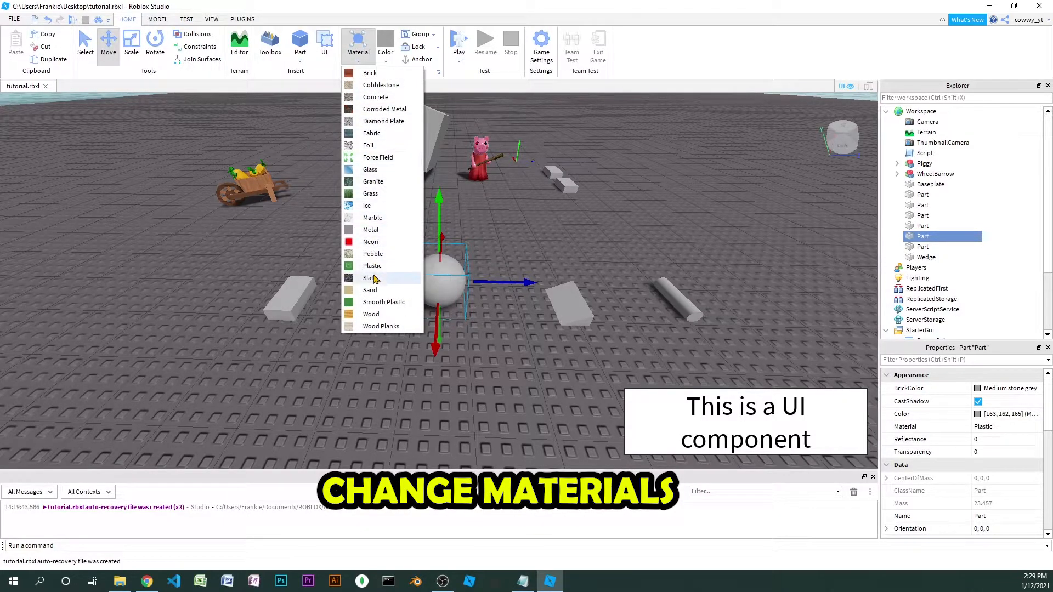
{"action": "left_click", "coordinate": [384, 314]}
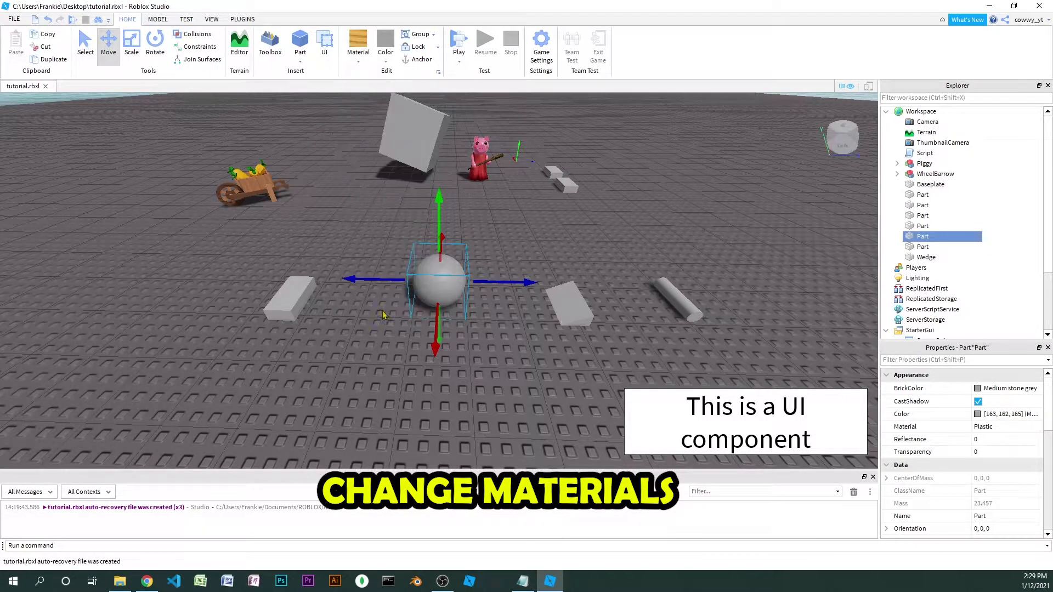
Set the wooden sphere's color to Neon orange and check it up close
{"action": "left_click", "coordinate": [389, 62]}
{"action": "left_click", "coordinate": [385, 157]}
{"action": "scroll", "coordinate": [464, 283], "scroll_direction": "up", "scroll_amount": 5}
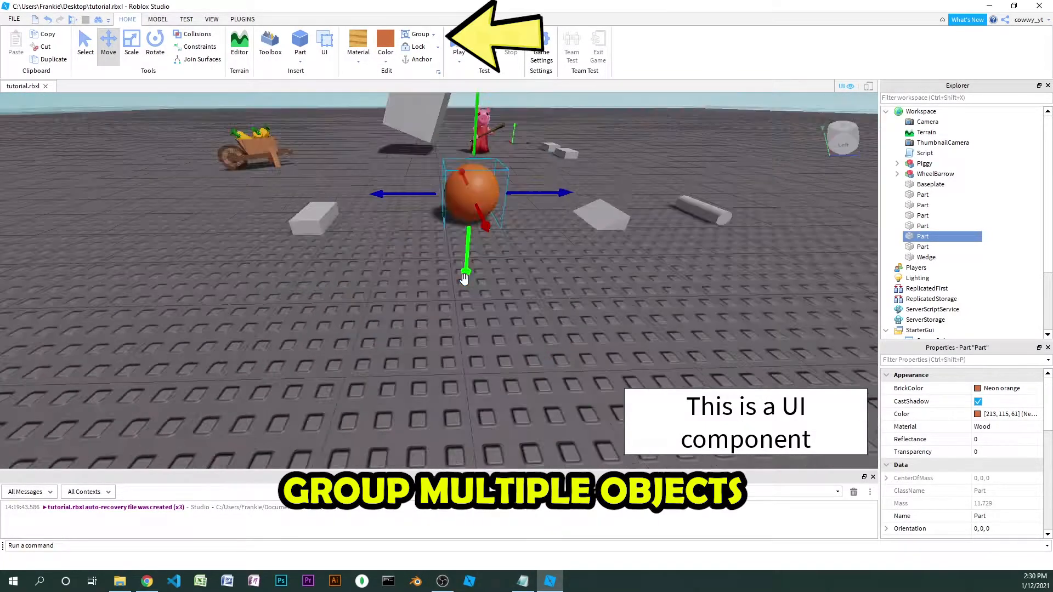
Group the four basic shapes into one model and move the group across the baseplate
{"action": "scroll", "coordinate": [464, 280], "scroll_direction": "down", "scroll_amount": 10}
{"action": "left_click_drag", "start_coordinate": [324, 212], "coordinate": [661, 280]}
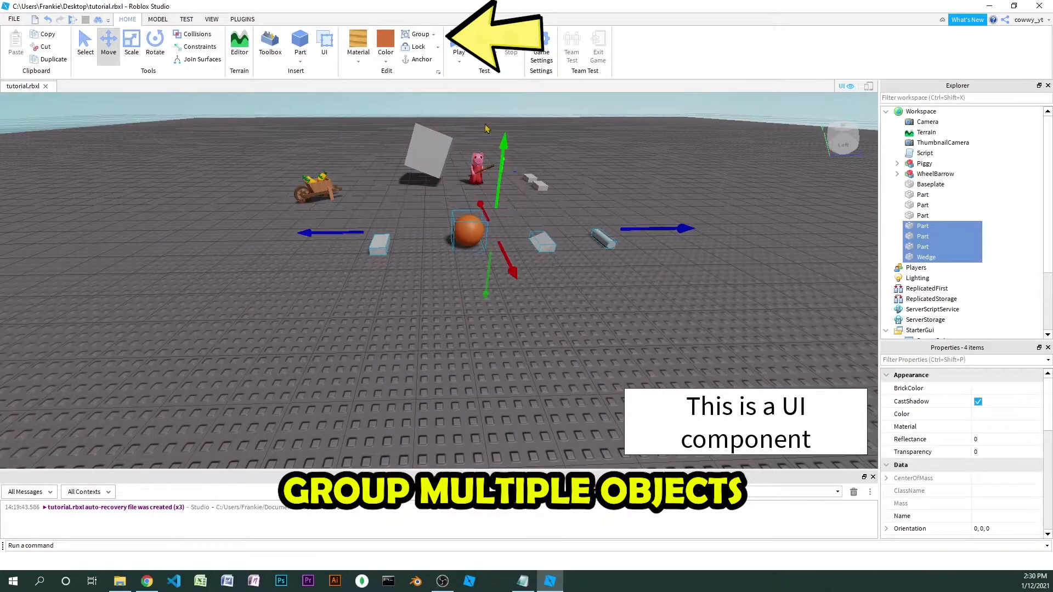
{"action": "left_click", "coordinate": [423, 35]}
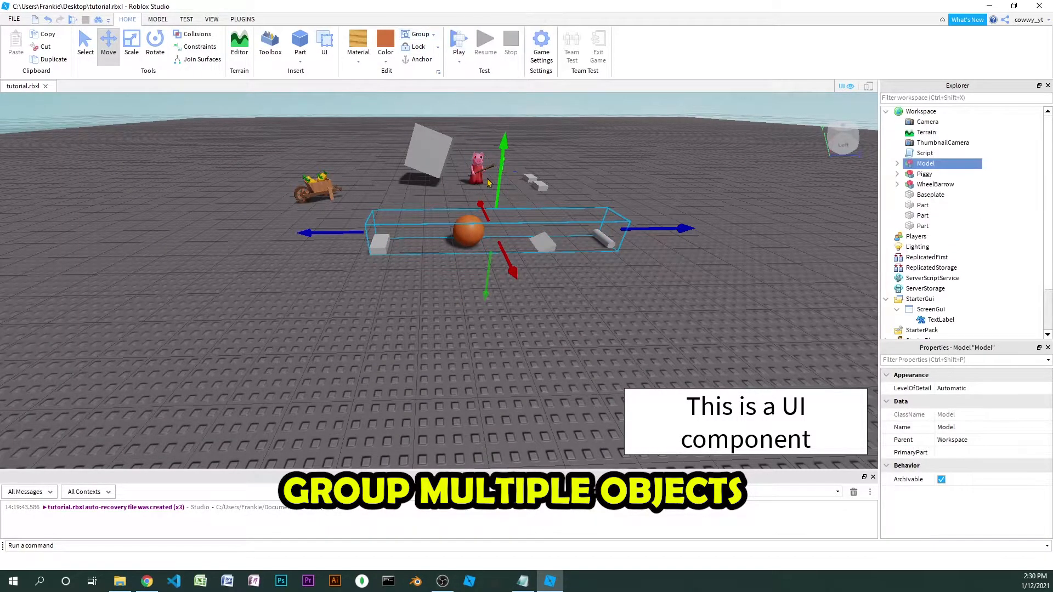
{"action": "left_click_drag", "start_coordinate": [509, 249], "coordinate": [499, 306]}
Ungroup the WheelBarrow model into its individual parts
{"action": "left_click", "coordinate": [317, 187]}
{"action": "key", "text": "f"}
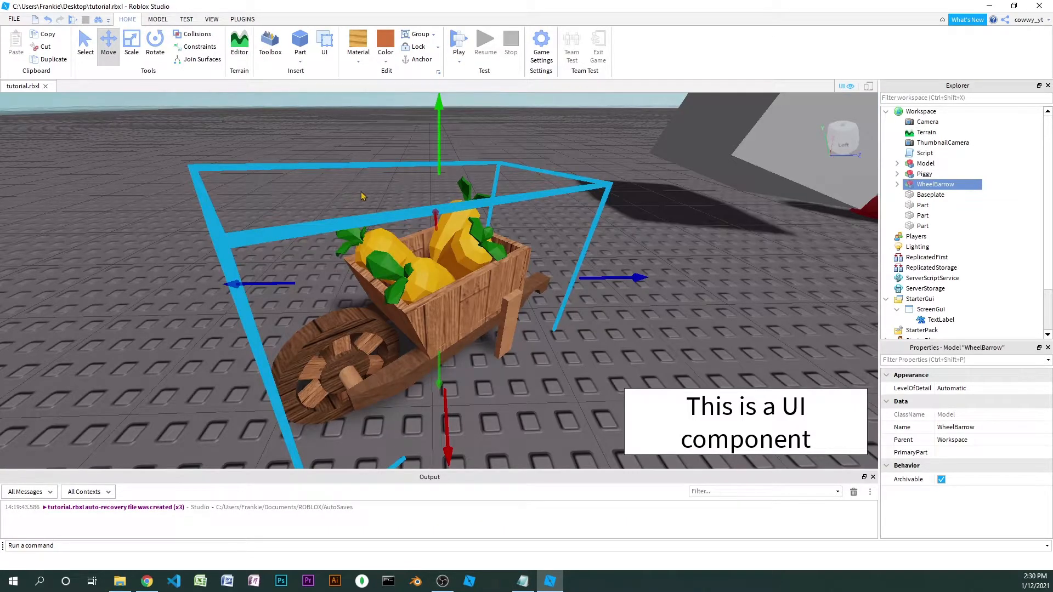
{"action": "right_click_drag", "start_coordinate": [361, 196], "coordinate": [361, 195]}
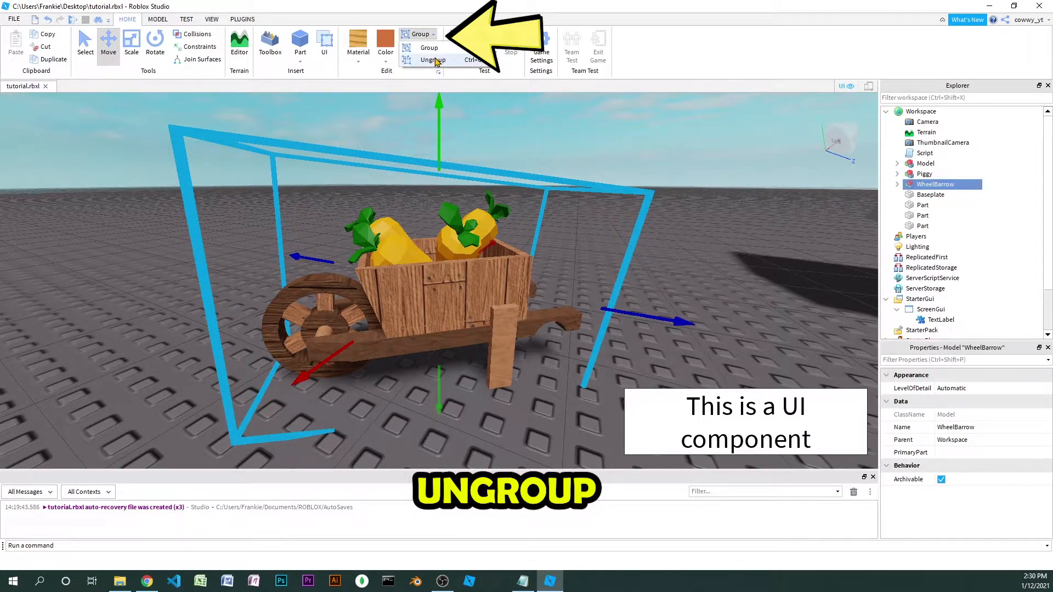
{"action": "left_click", "coordinate": [434, 59]}
{"action": "left_click", "coordinate": [516, 285]}
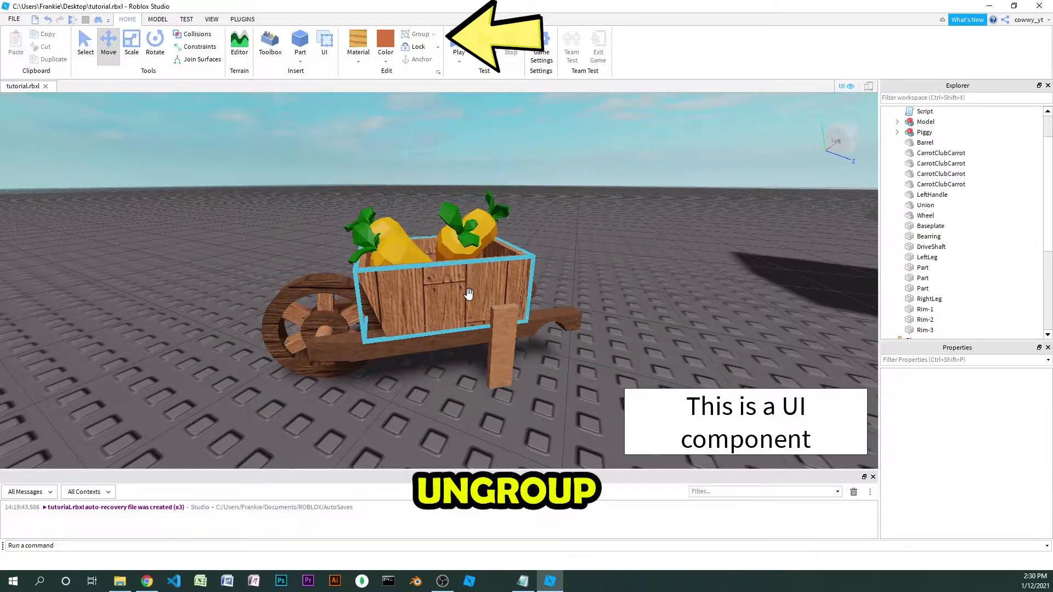
Pull the Barrel, the Wheel and the Rim-1 spoke away from the rest of the ungrouped wheelbarrow
{"action": "left_click_drag", "start_coordinate": [570, 297], "coordinate": [307, 231]}
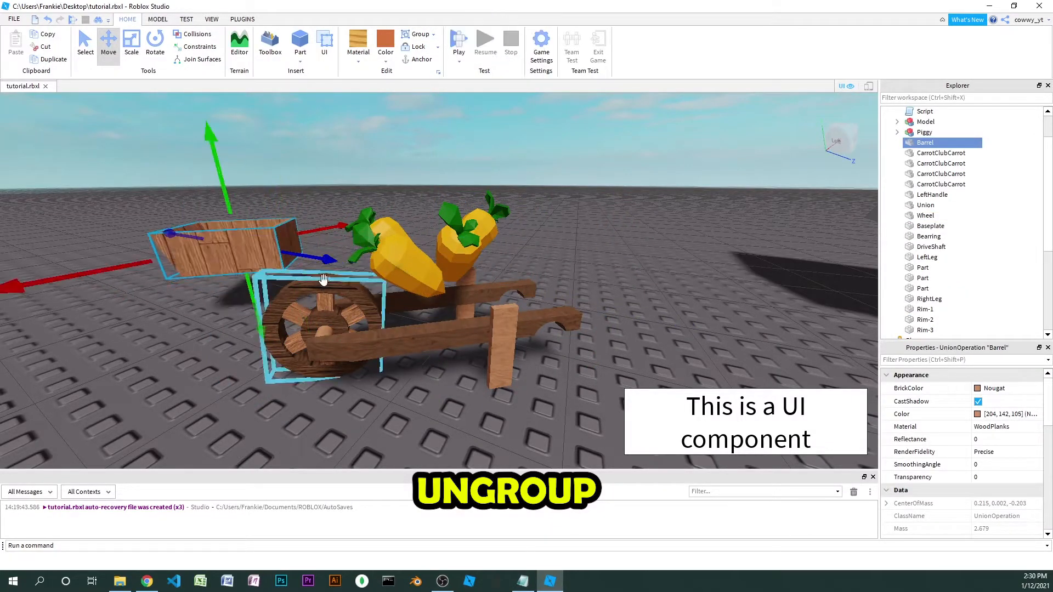
{"action": "left_click", "coordinate": [326, 286]}
{"action": "left_click_drag", "start_coordinate": [426, 358], "coordinate": [300, 312]}
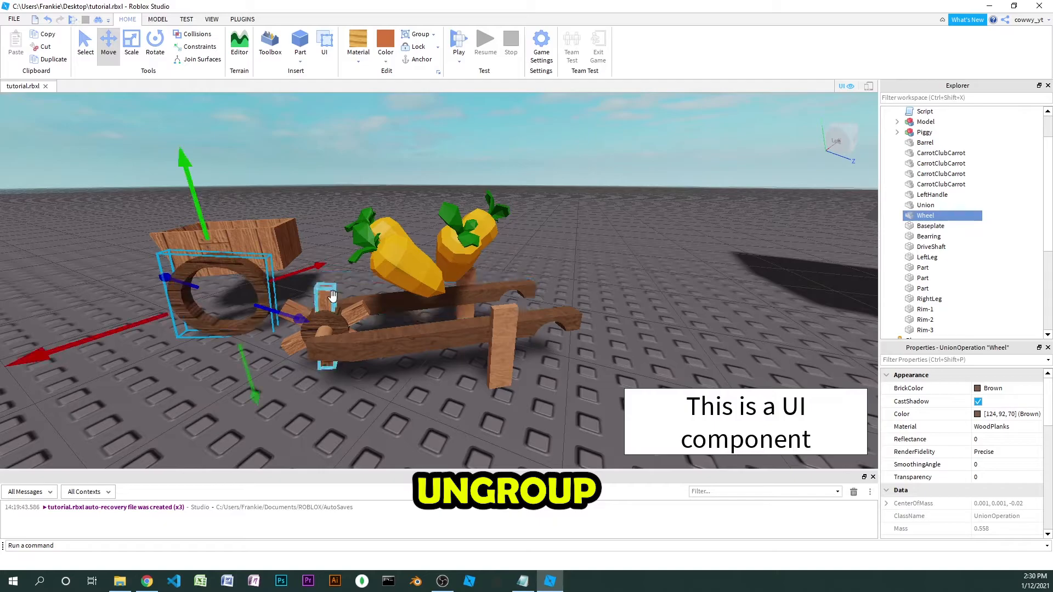
{"action": "left_click", "coordinate": [331, 299]}
{"action": "left_click_drag", "start_coordinate": [315, 260], "coordinate": [293, 139]}
Move one of the carrots sideways out of the ungrouped wheelbarrow
{"action": "left_click", "coordinate": [426, 275]}
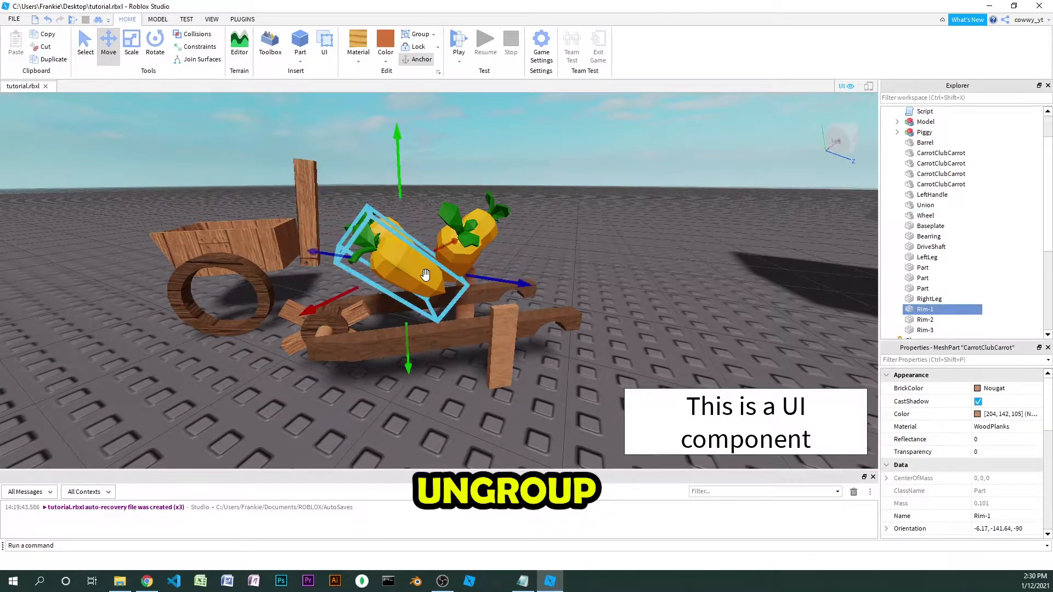
{"action": "right_click_drag", "start_coordinate": [425, 275], "coordinate": [426, 276]}
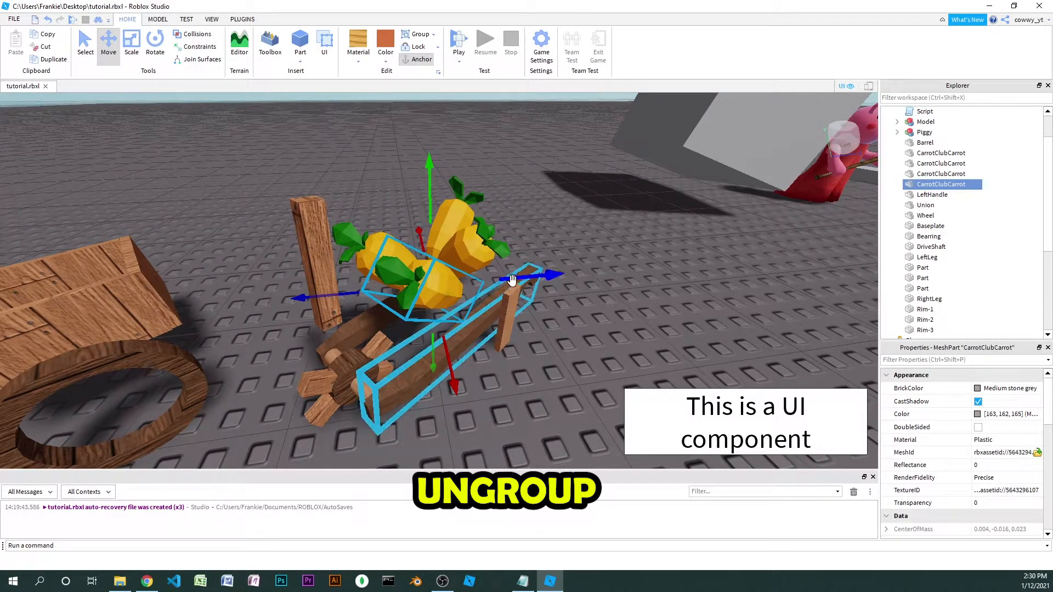
{"action": "left_click_drag", "start_coordinate": [511, 281], "coordinate": [741, 265]}
{"action": "left_click", "coordinate": [538, 329]}
{"action": "mouse_move", "coordinate": [592, 311]}
{"action": "left_mouse_down"}
{"action": "mouse_move", "coordinate": [647, 362]}
{"action": "mouse_move", "coordinate": [593, 307]}
{"action": "left_mouse_up"}
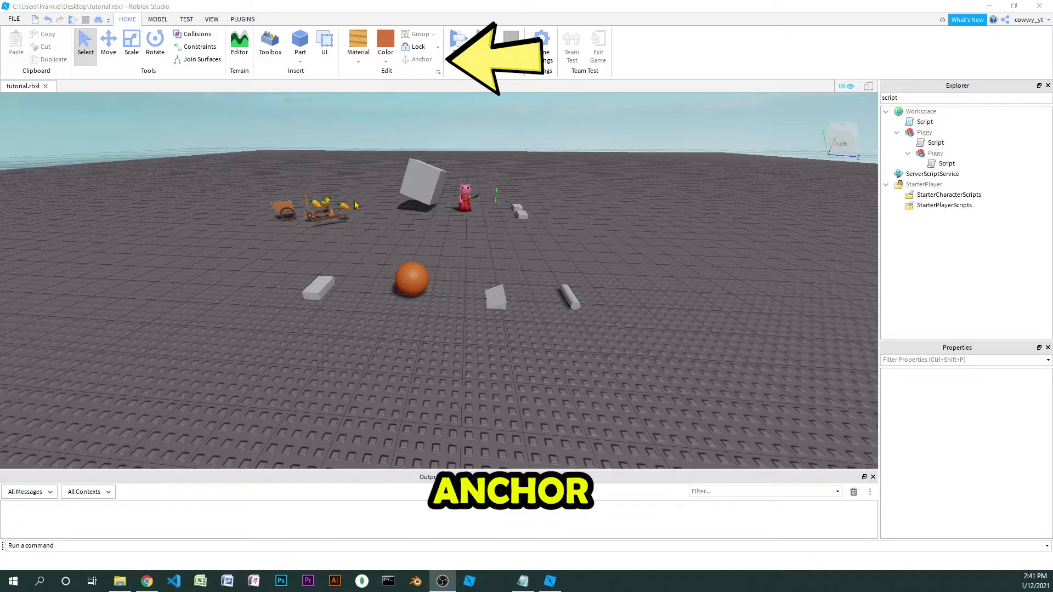
Select the four basic shapes together and raise them above the baseplate
{"action": "left_click_drag", "start_coordinate": [295, 252], "coordinate": [639, 327]}
{"action": "key", "text": "ctrl+2"}
{"action": "right_click_drag", "start_coordinate": [537, 293], "coordinate": [531, 277]}
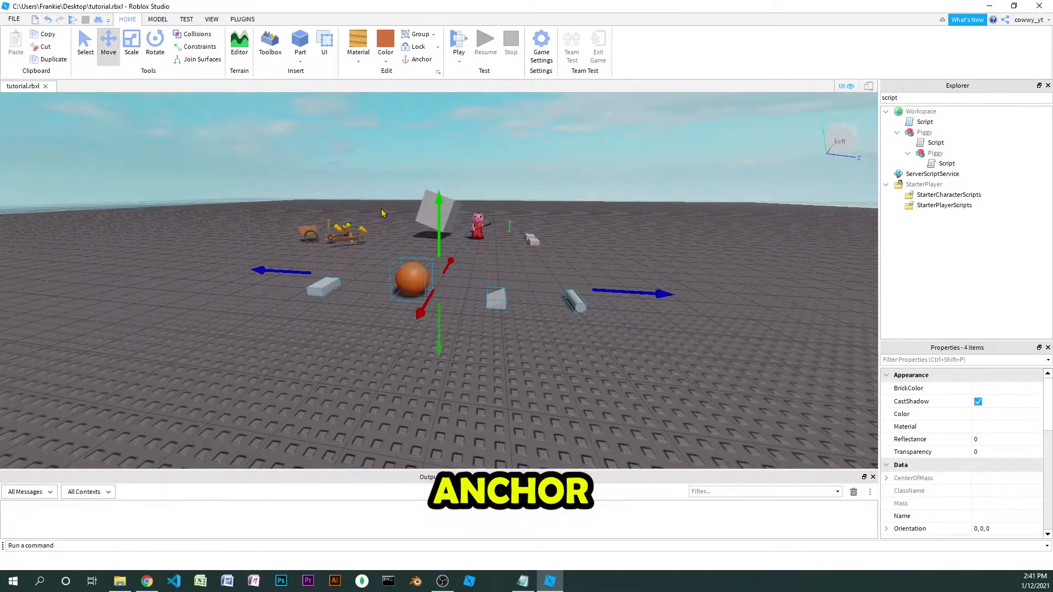
{"action": "left_click_drag", "start_coordinate": [441, 230], "coordinate": [437, 104]}
{"action": "right_click_drag", "start_coordinate": [431, 197], "coordinate": [426, 195]}
Anchor only the orange sphere among the four raised shapes
{"action": "key", "text": "e"}
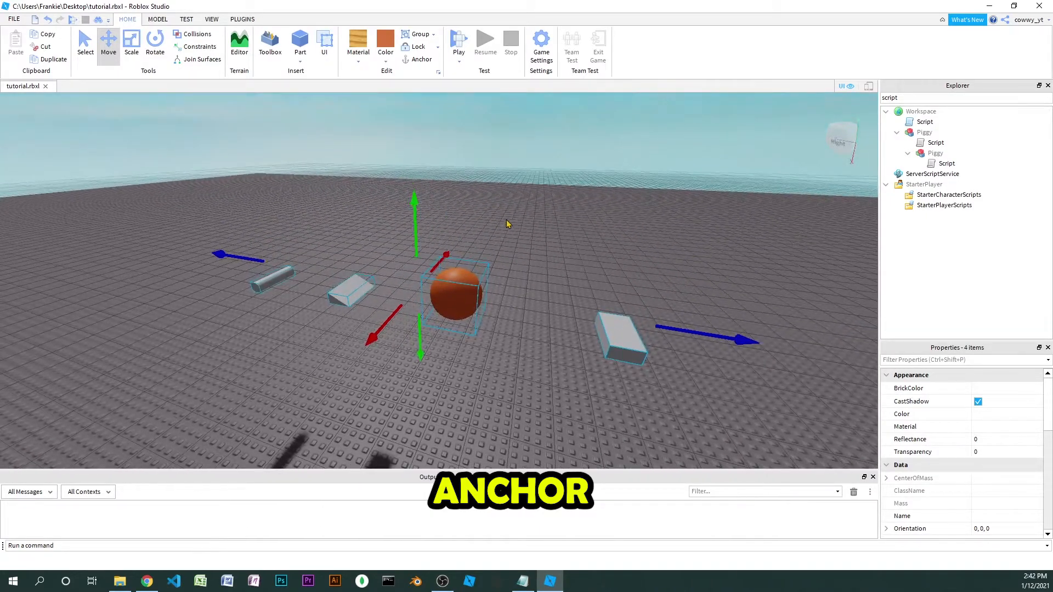
{"action": "left_click", "coordinate": [514, 223]}
{"action": "right_click_drag", "start_coordinate": [514, 224], "coordinate": [512, 224]}
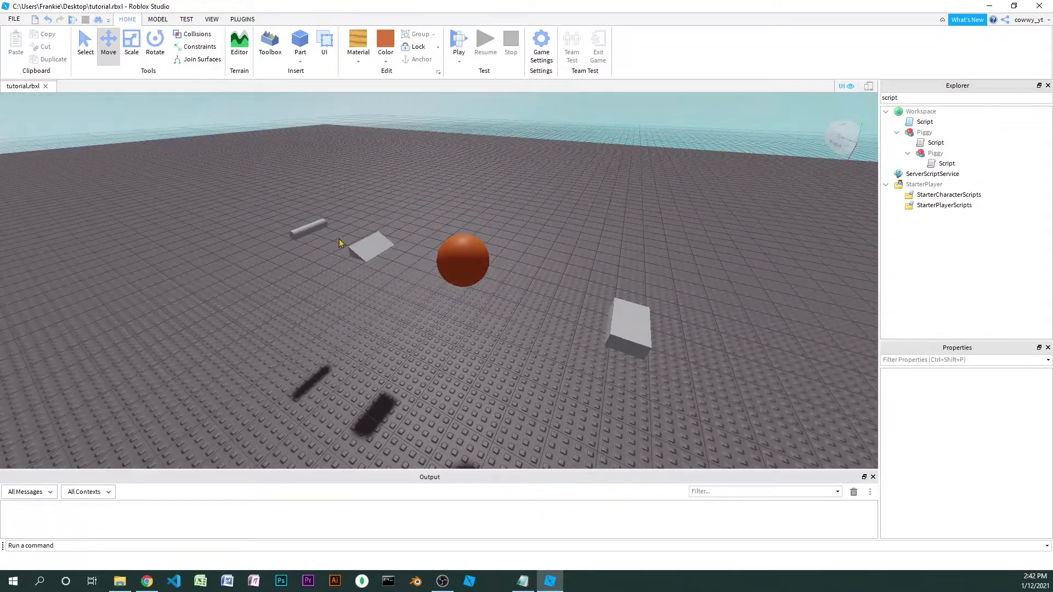
{"action": "key", "text": "d"}
{"action": "key", "text": "s"}
{"action": "left_click", "coordinate": [403, 261]}
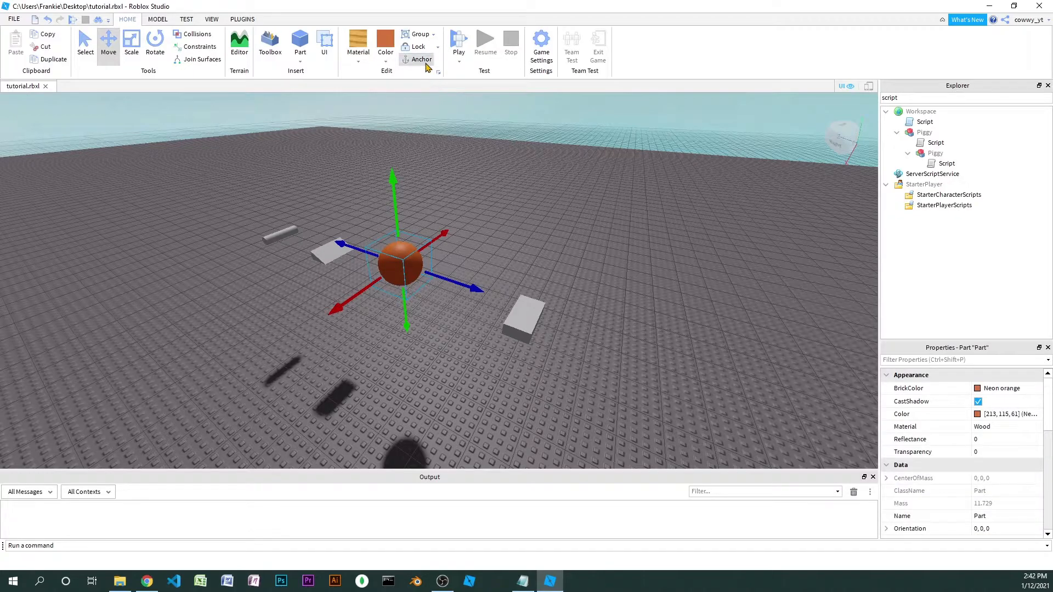
{"action": "left_click", "coordinate": [426, 204]}
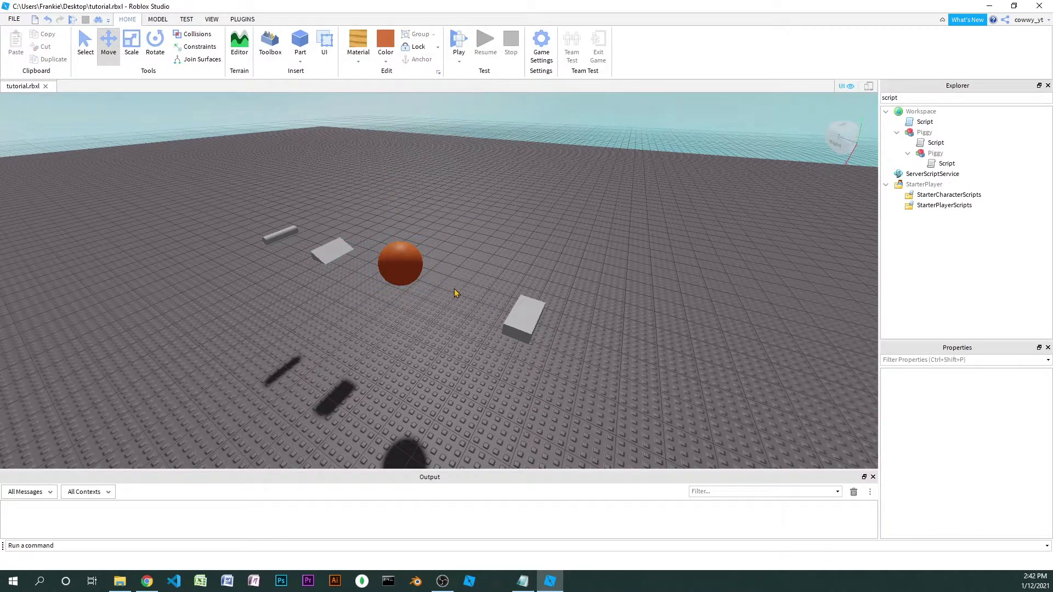
Start a Play Here test from a viewpoint facing the anchored sphere and the unanchored shapes
{"action": "key", "text": "w"}
{"action": "right_click_drag", "start_coordinate": [454, 289], "coordinate": [455, 288]}
{"action": "key", "text": "q"}
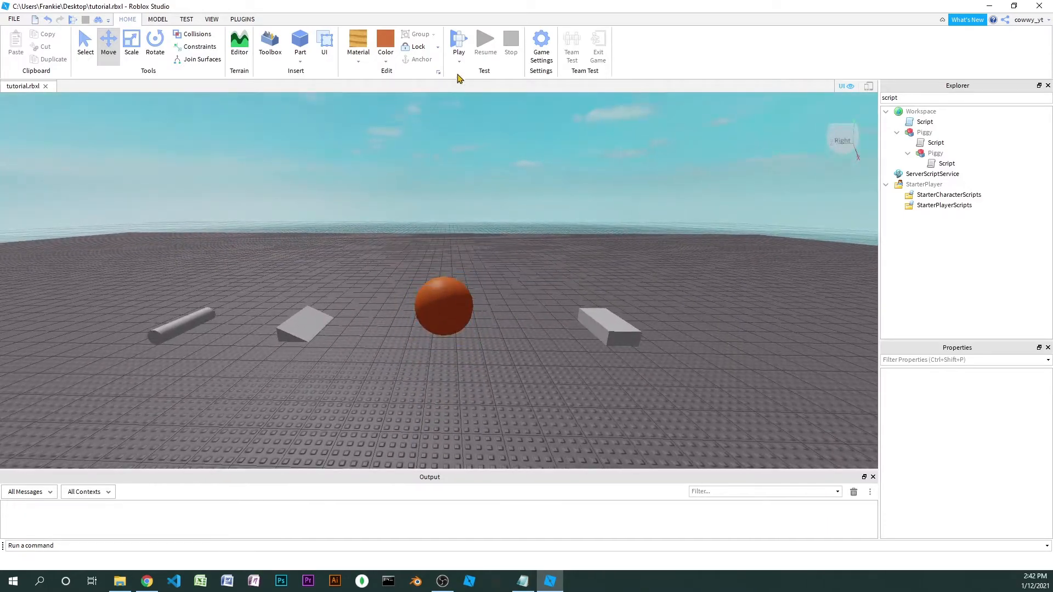
{"action": "left_click", "coordinate": [461, 62]}
{"action": "left_click", "coordinate": [464, 86]}
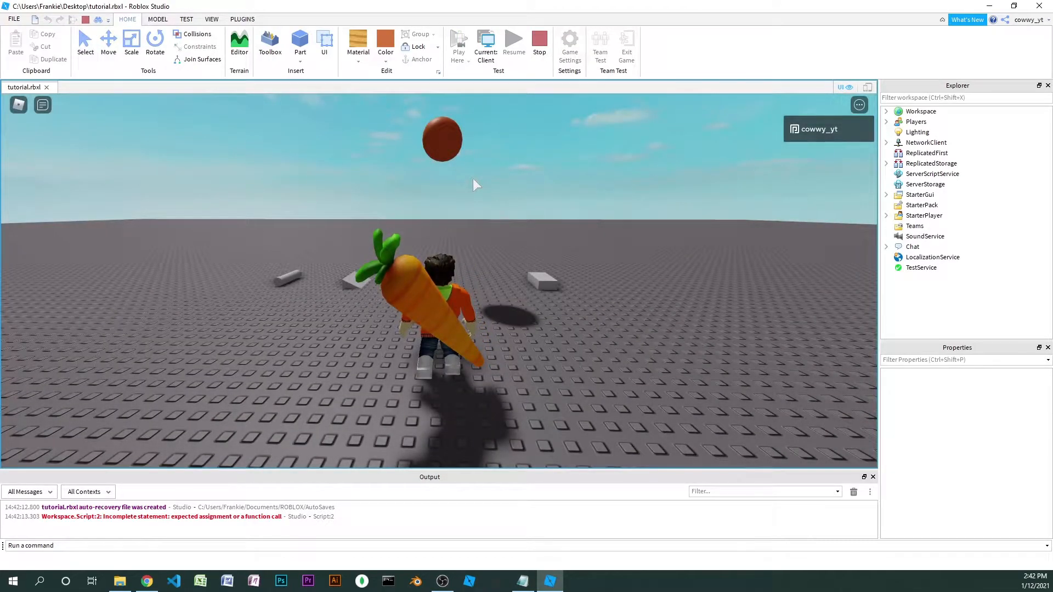
Walk the character to the anchored sphere and jump around it to test how it holds in the air
{"action": "key", "text": "w"}
{"action": "right_click_drag", "start_coordinate": [473, 179], "coordinate": [449, 160]}
{"action": "key", "text": "space"}
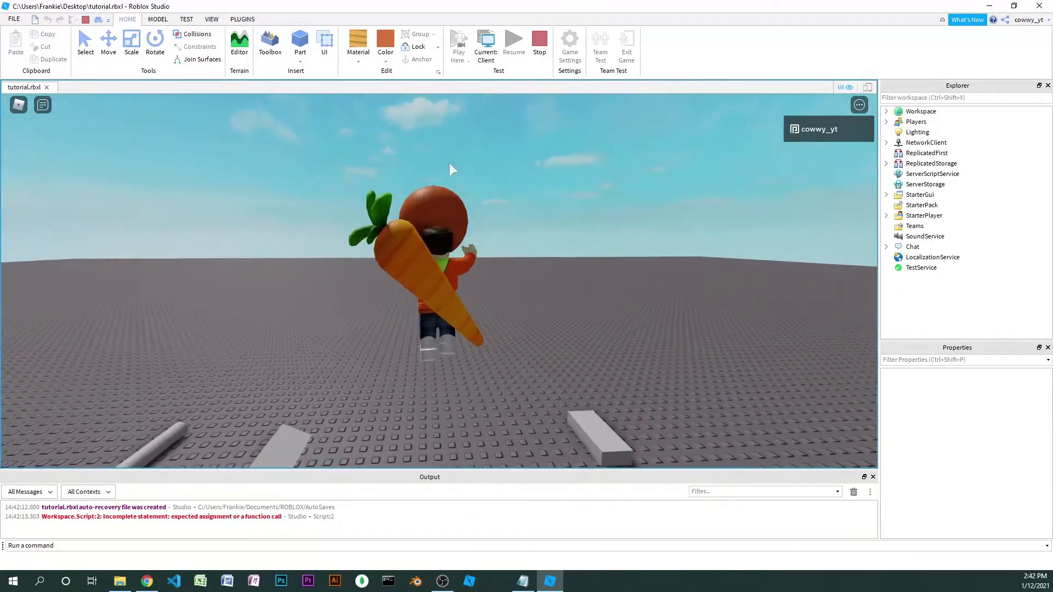
{"action": "key", "text": "space"}
{"action": "key", "text": "space"}
{"action": "key", "text": "space"}
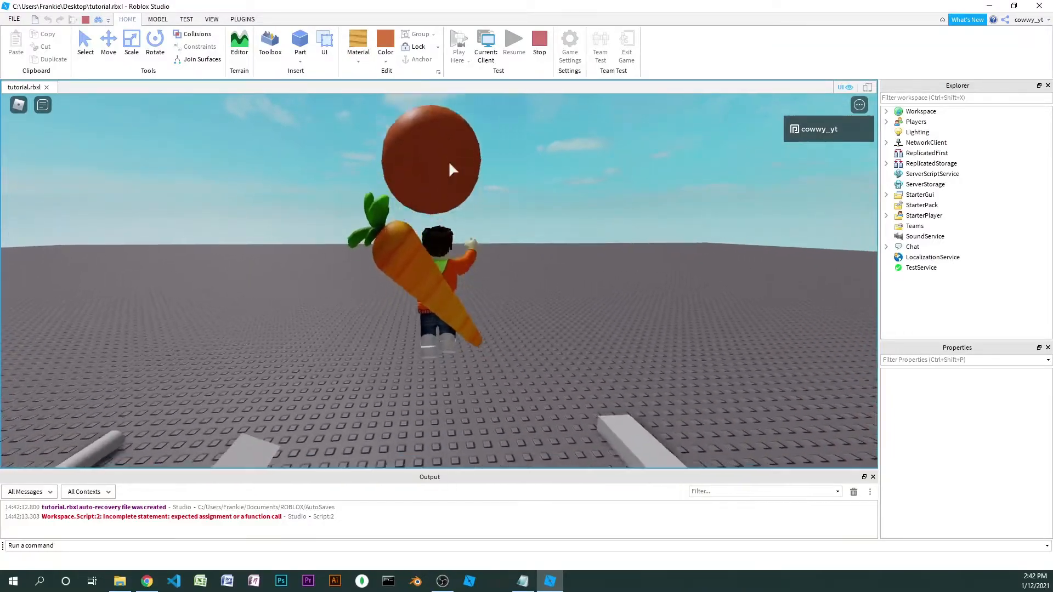
{"action": "key", "text": "d"}
{"action": "key", "text": "s"}
{"action": "key", "text": "space"}
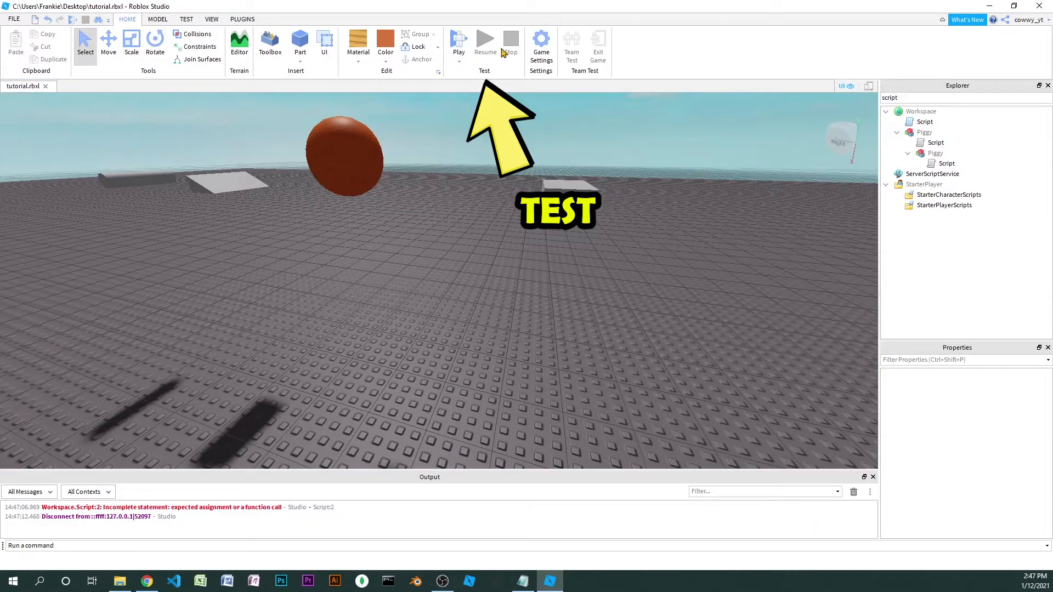
Run a play test, walk the character around the scene, and stop the test
{"action": "left_click", "coordinate": [456, 41]}
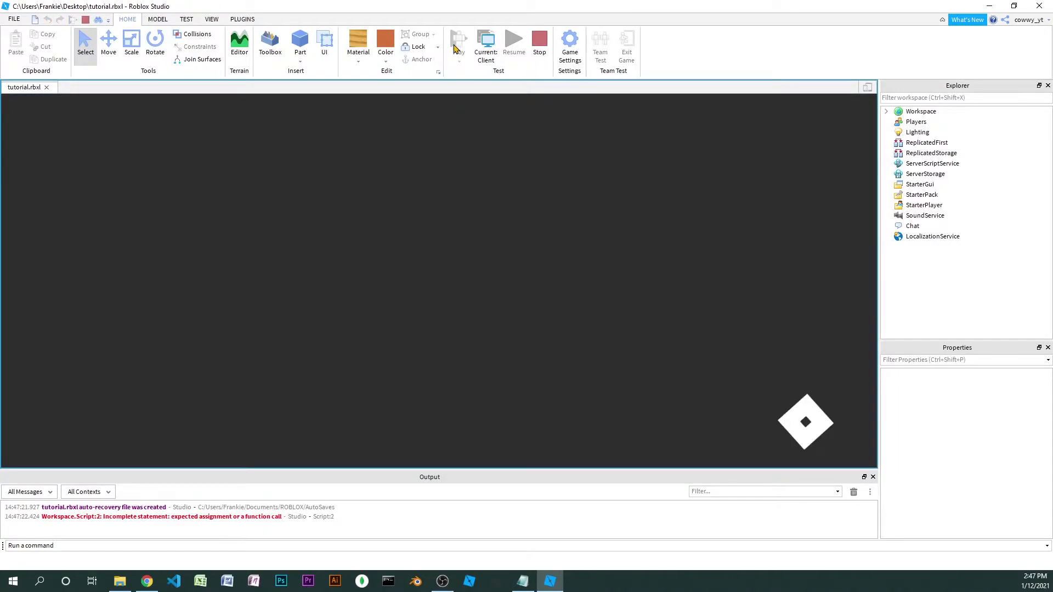
{"action": "key", "text": "w"}
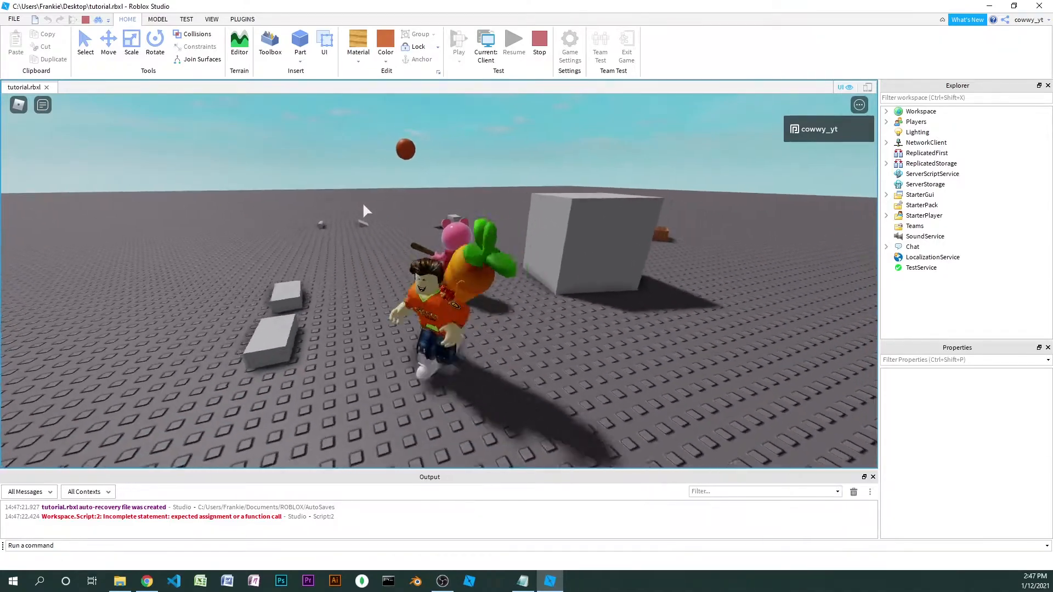
{"action": "key", "text": "s"}
{"action": "left_click", "coordinate": [538, 56]}
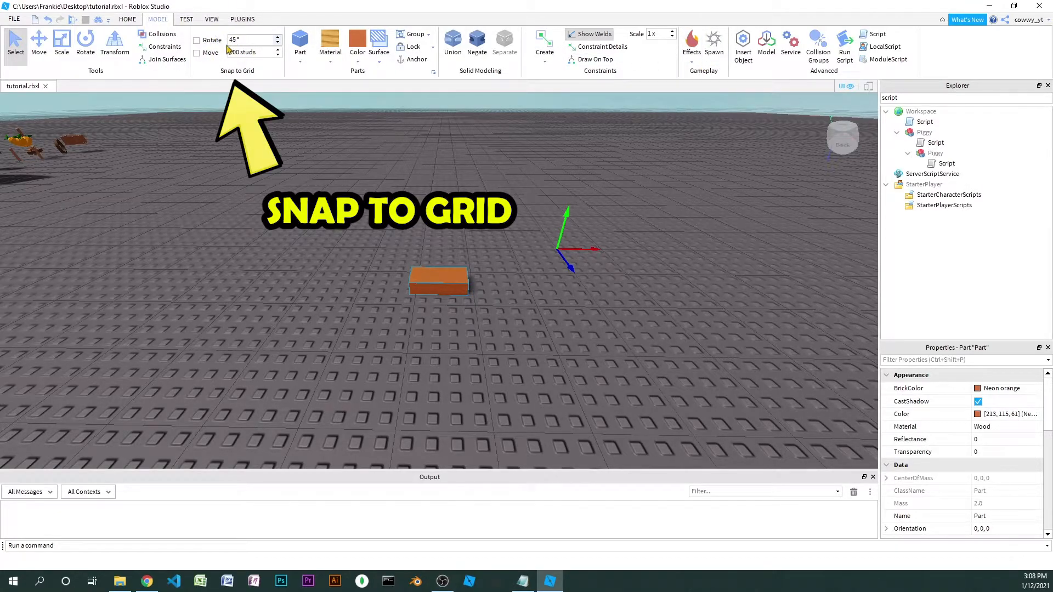
Move and rotate the orange wooden block freely with rotate and move snapping turned off
{"action": "right_click_drag", "start_coordinate": [448, 278], "coordinate": [488, 288]}
{"action": "key", "text": "ctrl+2"}
{"action": "left_click_drag", "start_coordinate": [501, 283], "coordinate": [461, 281]}
{"action": "key", "text": "ctrl+4"}
{"action": "right_click_drag", "start_coordinate": [461, 281], "coordinate": [454, 298]}
{"action": "left_click_drag", "start_coordinate": [455, 300], "coordinate": [510, 304]}
{"action": "left_click_drag", "start_coordinate": [549, 284], "coordinate": [482, 287]}
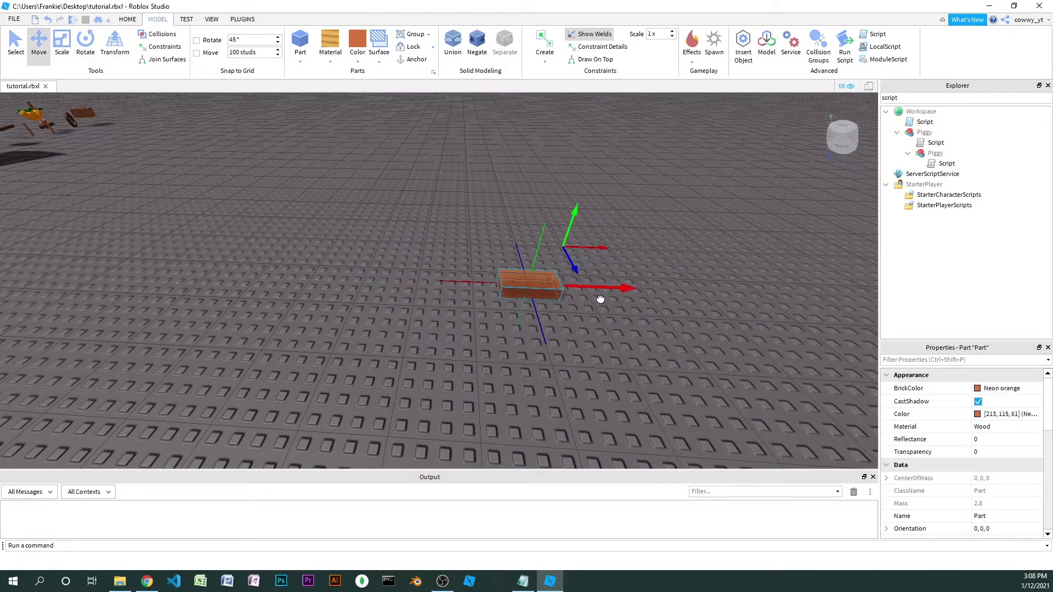
Turn on rotate snapping at 45° and rotate the orange block about its vertical axis
{"action": "right_click_drag", "start_coordinate": [482, 287], "coordinate": [486, 292]}
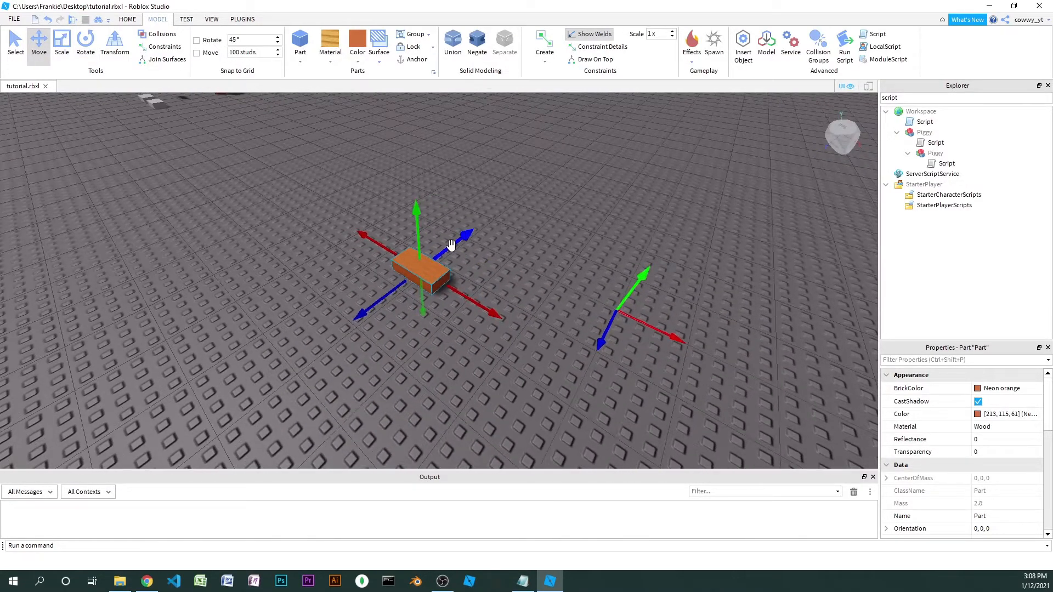
{"action": "key", "text": "ctrl+4"}
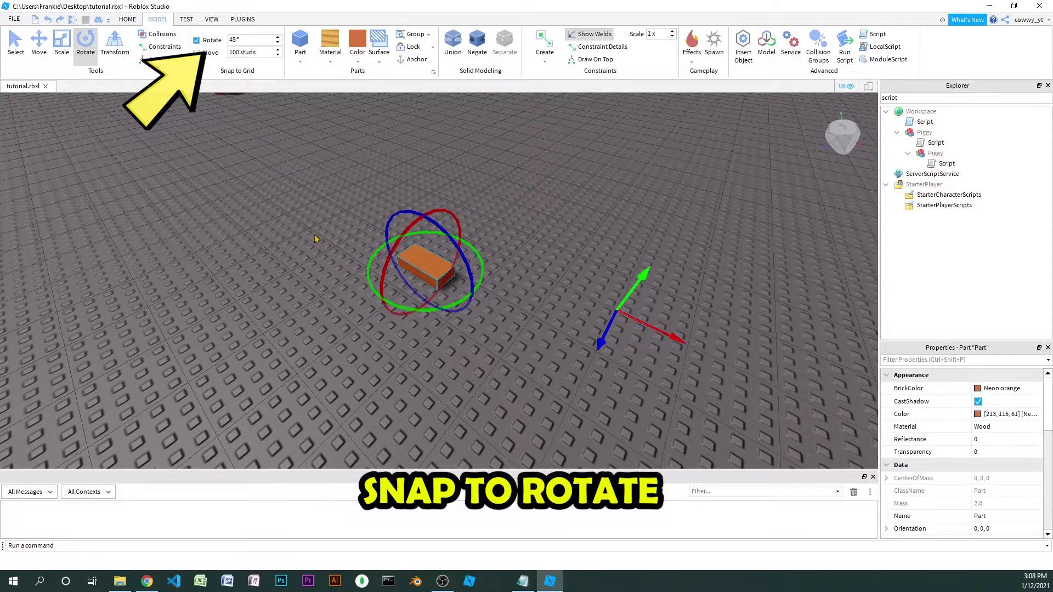
{"action": "mouse_move", "coordinate": [427, 309]}
{"action": "left_mouse_down"}
{"action": "mouse_move", "coordinate": [379, 304]}
{"action": "mouse_move", "coordinate": [341, 283]}
{"action": "mouse_move", "coordinate": [357, 264]}
{"action": "mouse_move", "coordinate": [388, 289]}
{"action": "mouse_move", "coordinate": [454, 292]}
{"action": "mouse_move", "coordinate": [466, 253]}
{"action": "mouse_move", "coordinate": [413, 236]}
{"action": "mouse_move", "coordinate": [376, 261]}
{"action": "mouse_move", "coordinate": [409, 304]}
{"action": "left_mouse_up"}
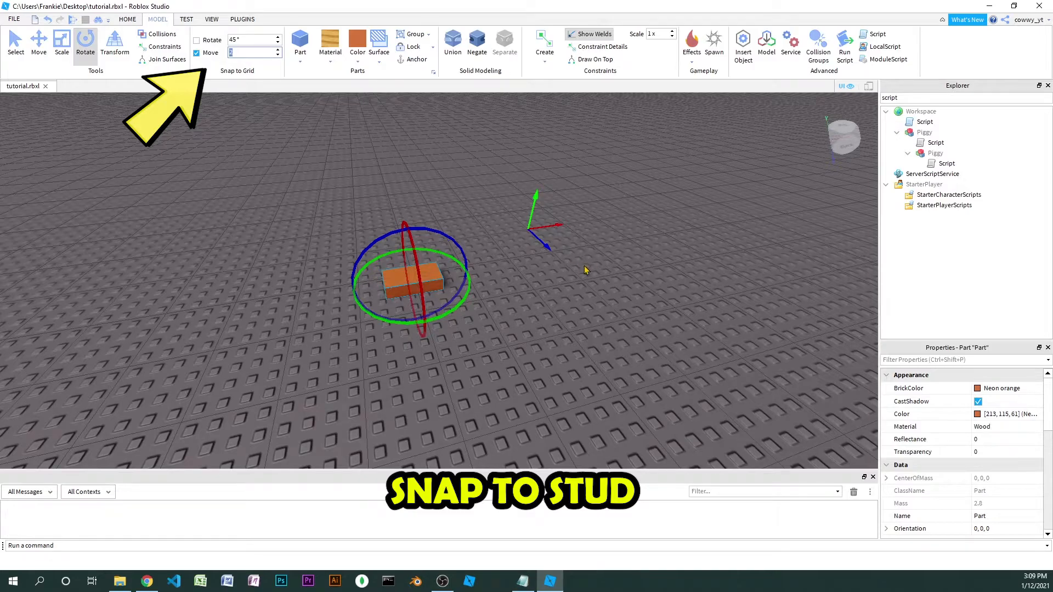
Set move snapping to 2 studs and slide the orange block forth and back along its red axis
{"action": "key", "text": "Return"}
{"action": "key", "text": "ctrl+2"}
{"action": "scroll", "coordinate": [504, 274], "scroll_direction": "up", "scroll_amount": 5}
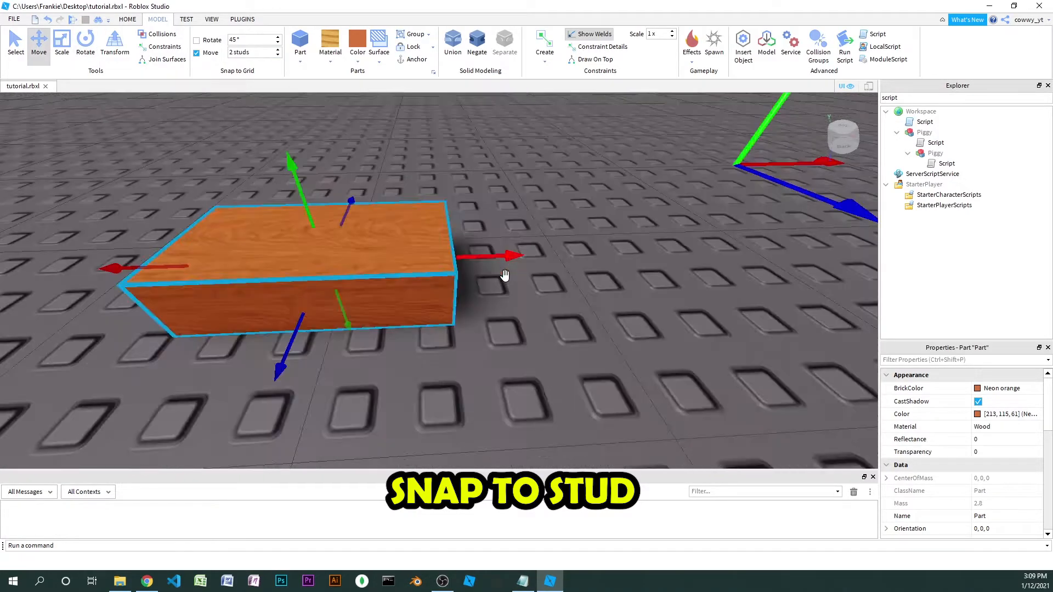
{"action": "right_click_drag", "start_coordinate": [502, 278], "coordinate": [495, 281]}
{"action": "left_click_drag", "start_coordinate": [493, 257], "coordinate": [791, 267]}
{"action": "left_click_drag", "start_coordinate": [686, 267], "coordinate": [404, 254]}
{"action": "right_click_drag", "start_coordinate": [527, 253], "coordinate": [525, 252]}
Examine the studs on the baseplate beside the orange block up close
{"action": "scroll", "coordinate": [525, 252], "scroll_direction": "down", "scroll_amount": 4}
{"action": "scroll", "coordinate": [525, 252], "scroll_direction": "up", "scroll_amount": 2}
{"action": "scroll", "coordinate": [437, 237], "scroll_direction": "up", "scroll_amount": 2}
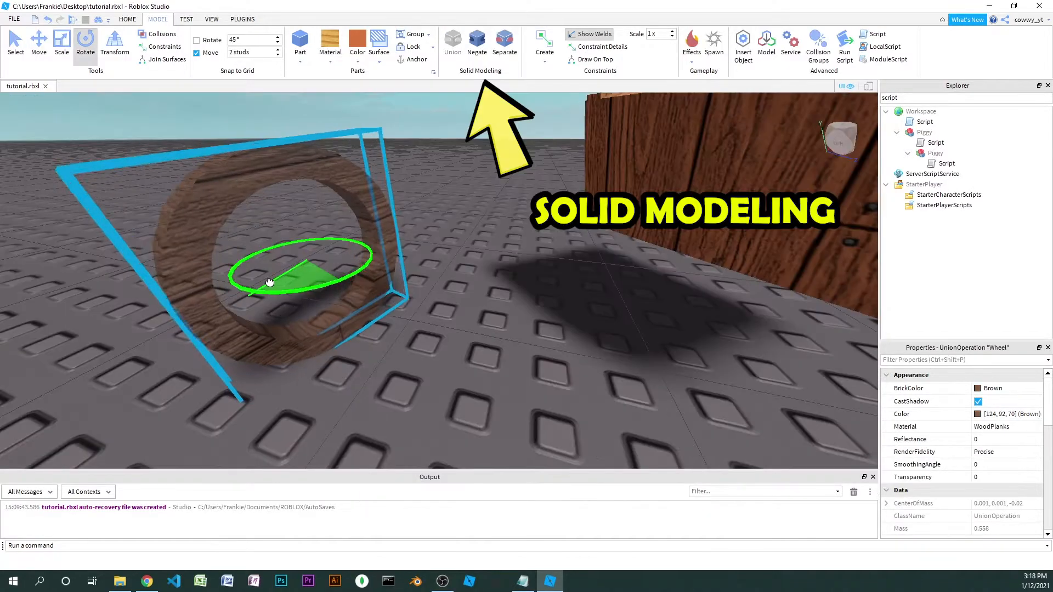
{"action": "mouse_move", "coordinate": [277, 277]}
{"action": "left_mouse_down"}
{"action": "mouse_move", "coordinate": [224, 282]}
{"action": "mouse_move", "coordinate": [256, 278]}
{"action": "left_mouse_up"}
{"action": "right_click_drag", "start_coordinate": [367, 318], "coordinate": [375, 316]}
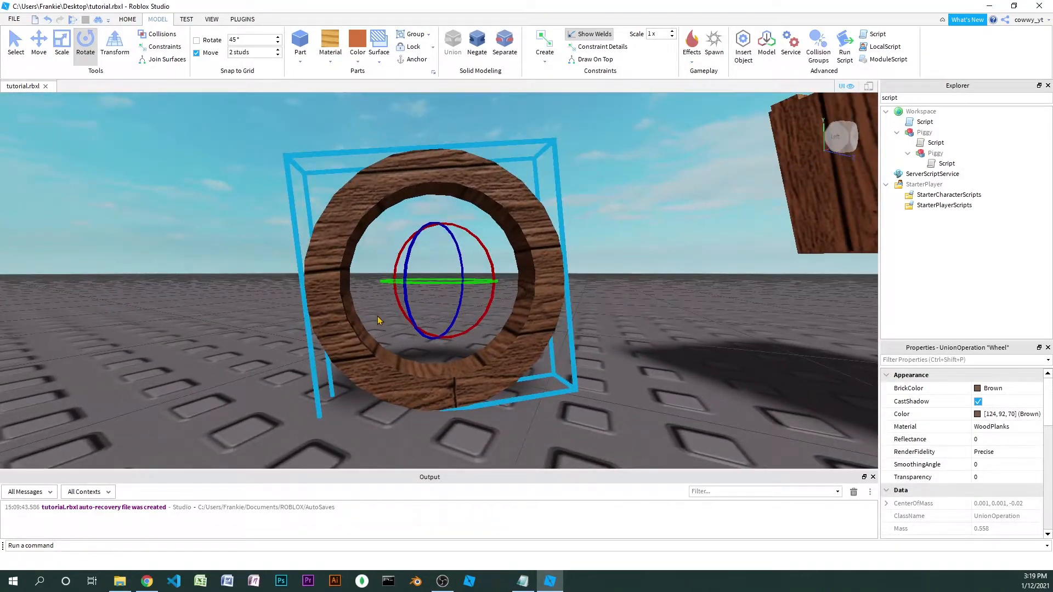
Separate the wooden wheel union, switch to local axes and slide the negative part out of the wheel with move snapping turned off
{"action": "left_click", "coordinate": [508, 45]}
{"action": "mouse_move", "coordinate": [513, 259]}
{"action": "right_mouse_down"}
{"action": "mouse_move", "coordinate": [545, 284]}
{"action": "mouse_move", "coordinate": [503, 273]}
{"action": "mouse_move", "coordinate": [514, 272]}
{"action": "right_mouse_up"}
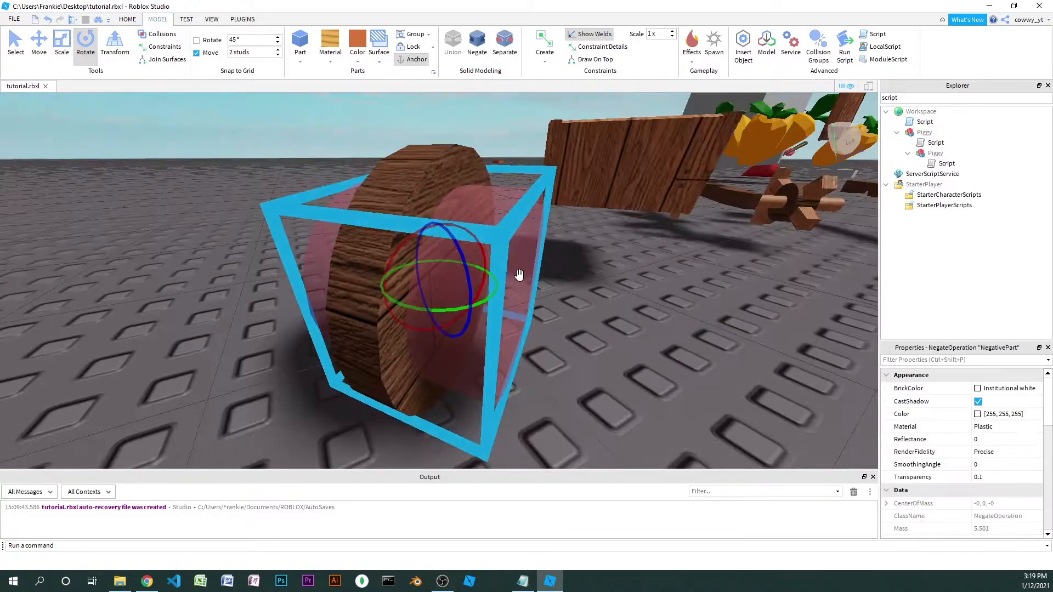
{"action": "key", "text": "ctrl+2"}
{"action": "key", "text": "ctrl+l"}
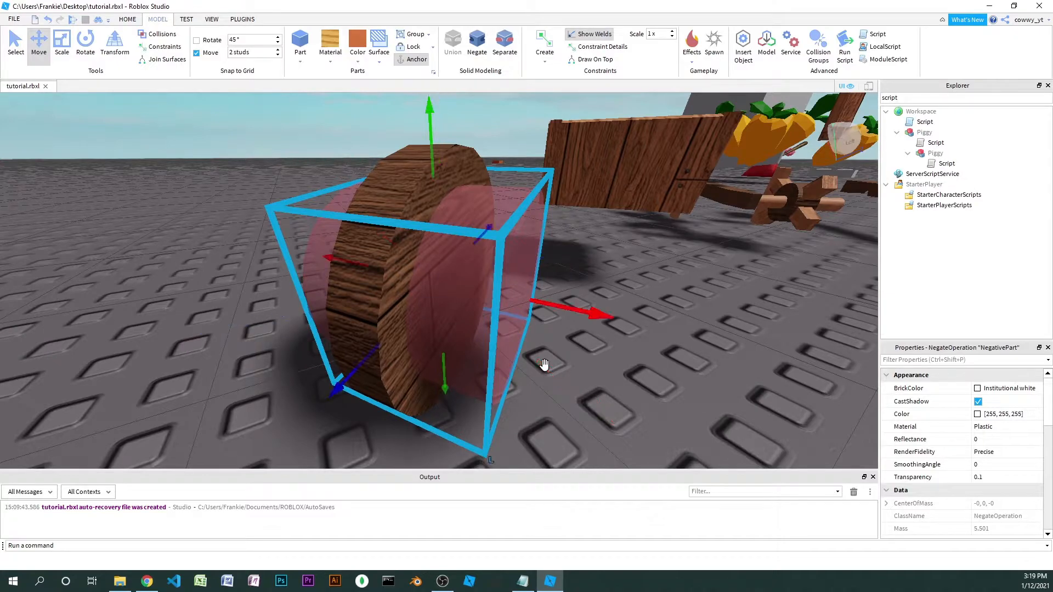
{"action": "left_click_drag", "start_coordinate": [470, 294], "coordinate": [377, 284]}
{"action": "left_click", "coordinate": [198, 54]}
{"action": "left_click_drag", "start_coordinate": [245, 246], "coordinate": [631, 318]}
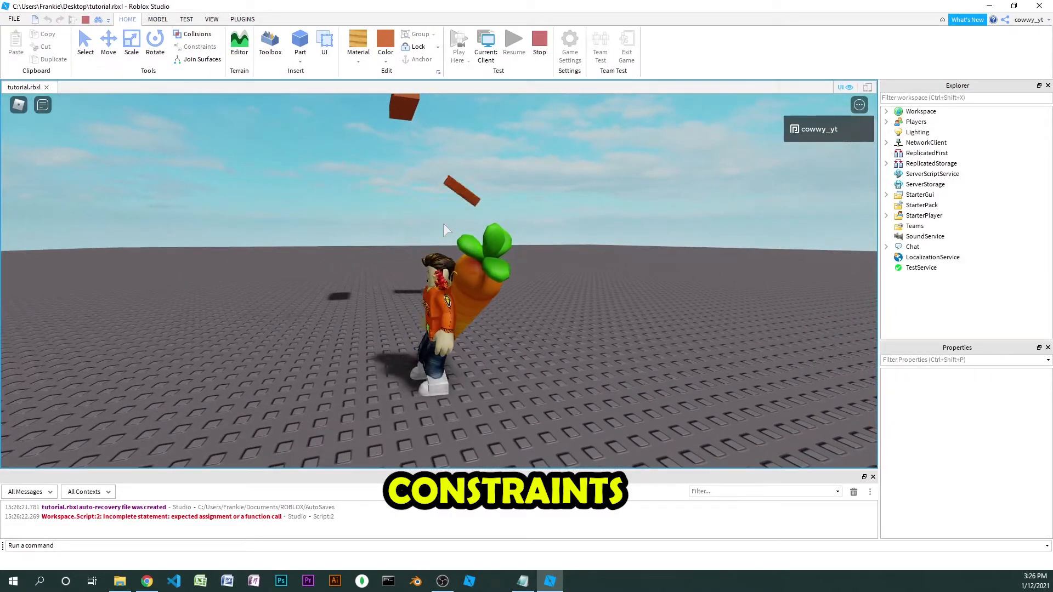
Walk and jump the character around the hanging orange blocks in the play test to examine how their constraints make them swing
{"action": "right_click_drag", "start_coordinate": [443, 224], "coordinate": [444, 223]}
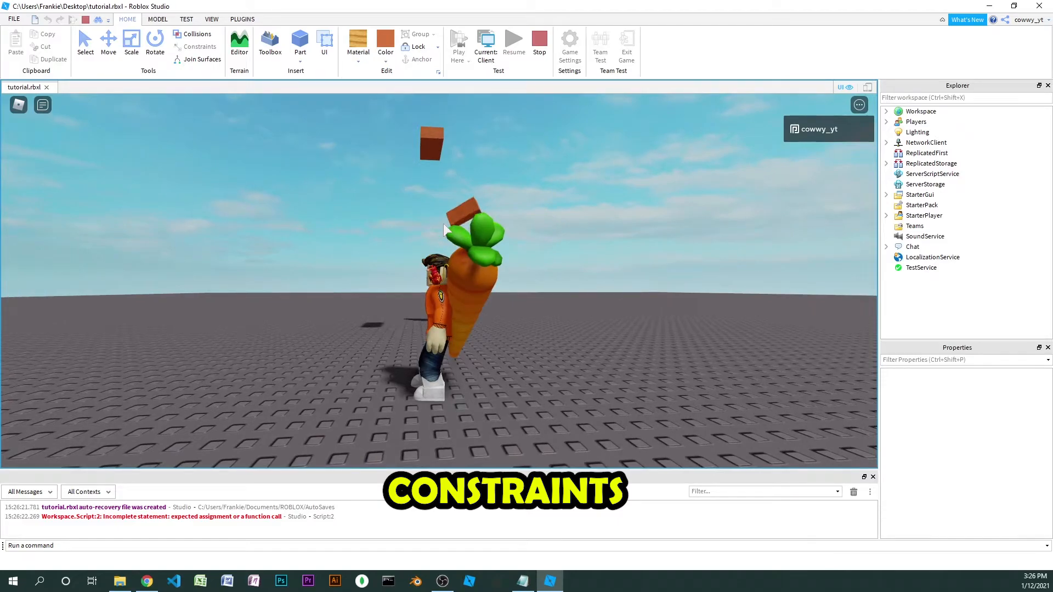
{"action": "key", "text": "w"}
{"action": "key", "text": "space"}
{"action": "key", "text": "space"}
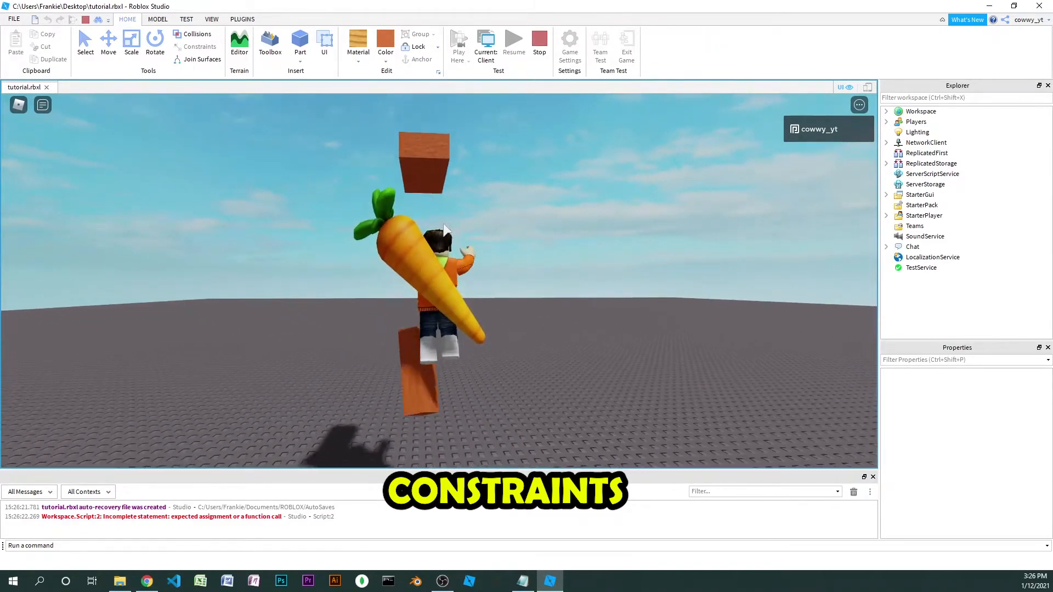
{"action": "right_click_drag", "start_coordinate": [444, 224], "coordinate": [444, 224]}
{"action": "key", "text": "a"}
{"action": "key", "text": "space"}
{"action": "key", "text": "s"}
{"action": "key", "text": "space"}
{"action": "key", "text": "w"}
{"action": "key", "text": "space"}
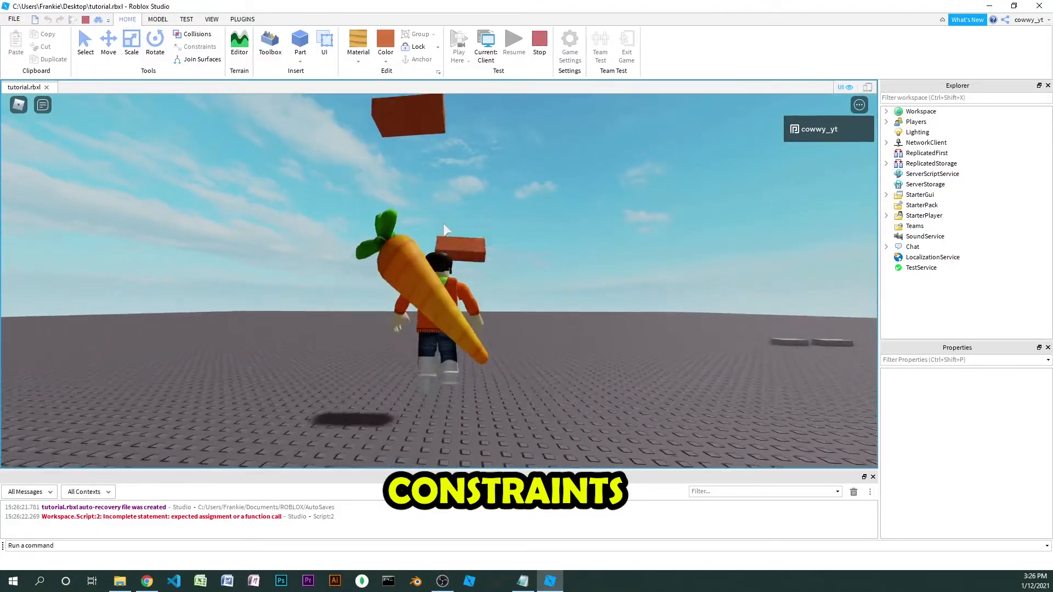
{"action": "key", "text": "s"}
{"action": "key", "text": "w"}
{"action": "key", "text": "space"}
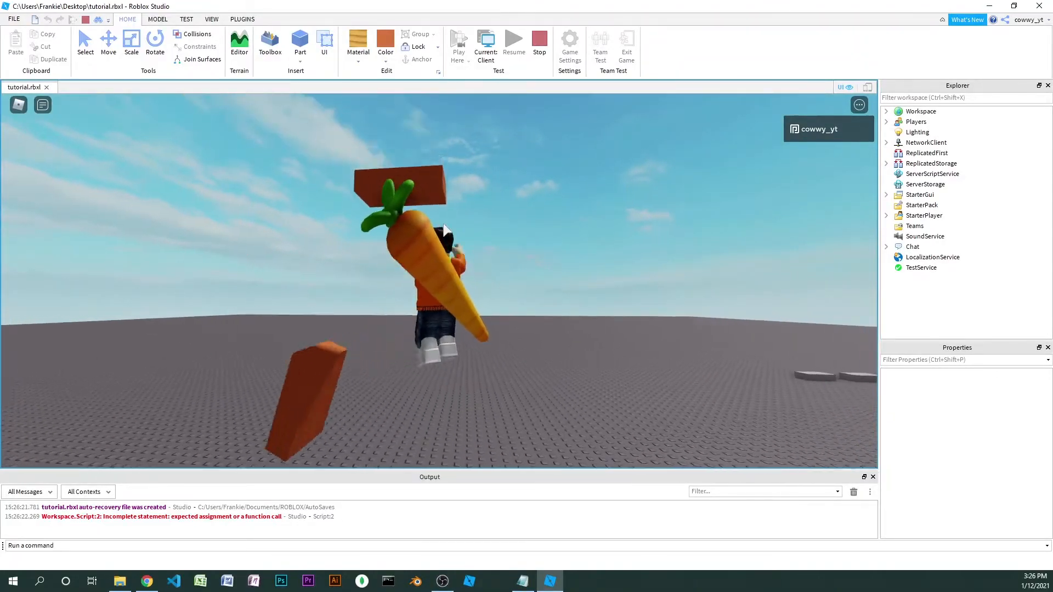
{"action": "key", "text": "a"}
{"action": "key", "text": "space"}
{"action": "key", "text": "s"}
{"action": "right_click_drag", "start_coordinate": [444, 224], "coordinate": [443, 224]}
{"action": "key", "text": "d"}
{"action": "key", "text": "s"}
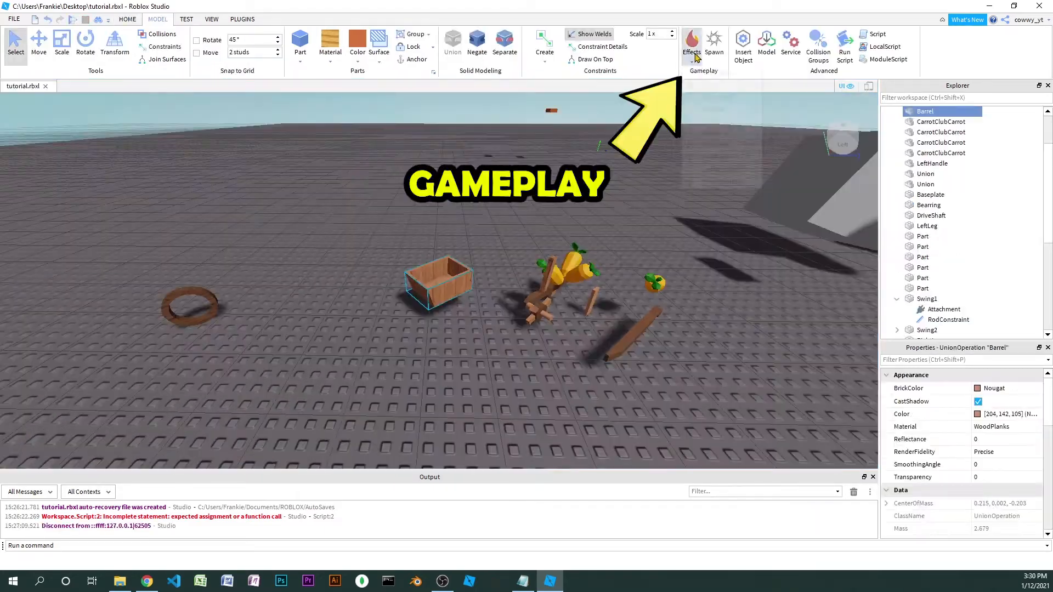
Add a Fire effect to the wooden barrel and a Smoke effect to the brown wooden ring
{"action": "left_click", "coordinate": [692, 44]}
{"action": "left_click", "coordinate": [707, 77]}
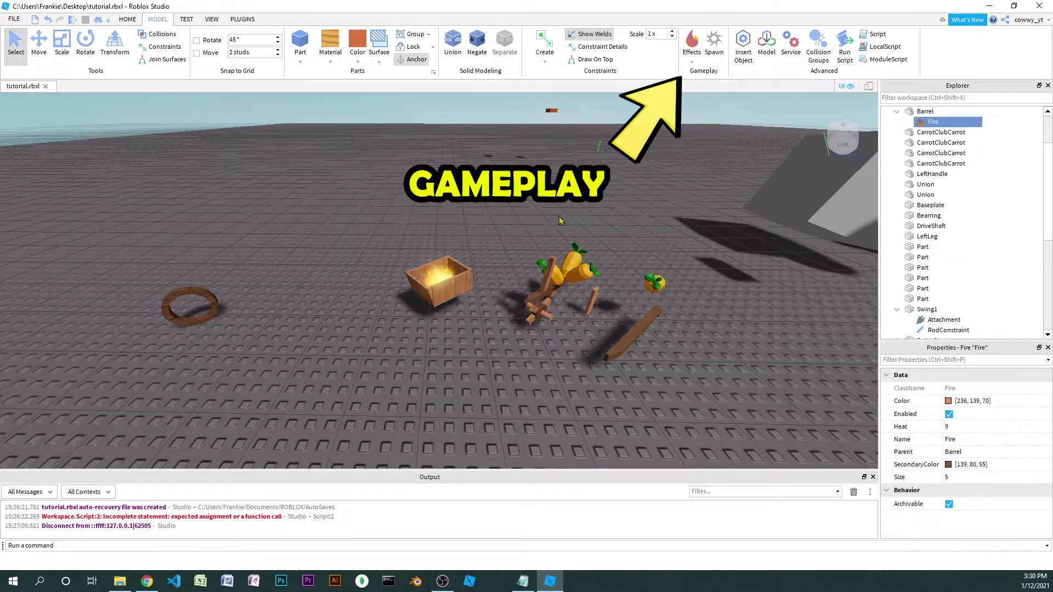
{"action": "left_click", "coordinate": [225, 307]}
{"action": "left_click", "coordinate": [692, 44]}
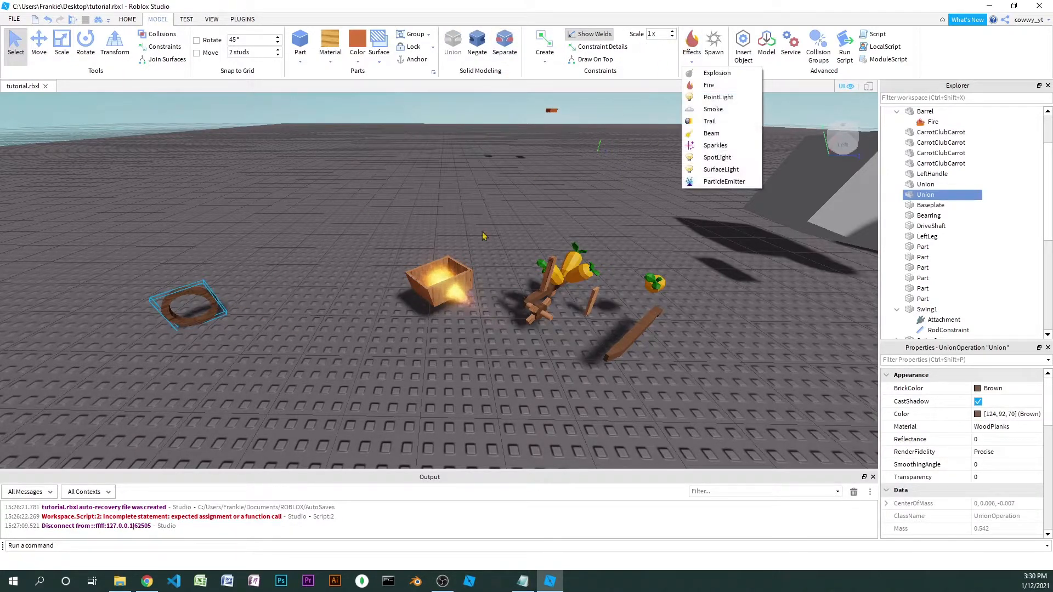
{"action": "left_click", "coordinate": [713, 109]}
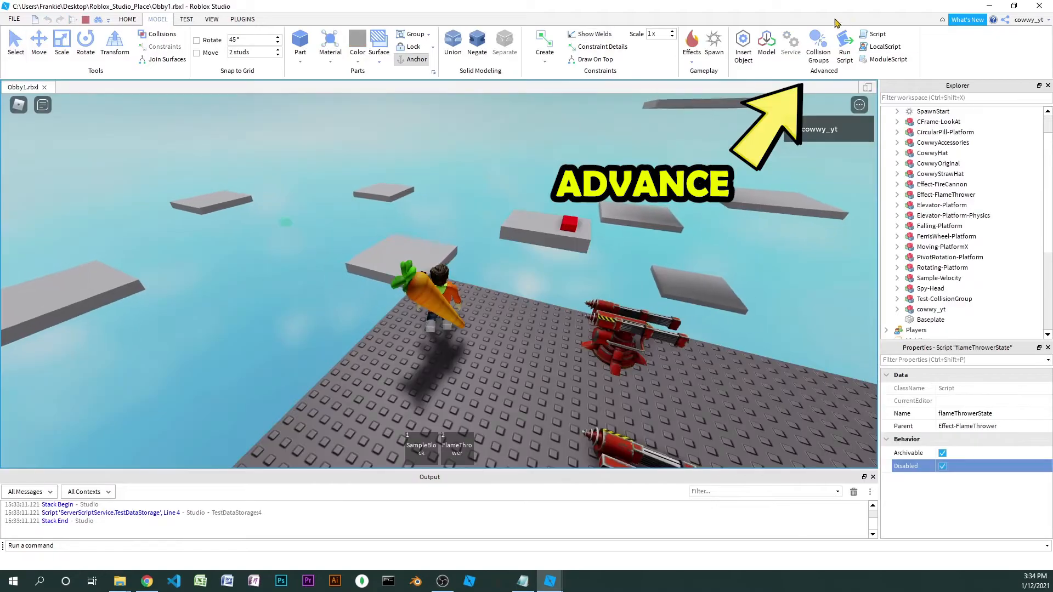
Run and jump the character around the obby baseplate beside the red cannons in the play test
{"action": "right_click_drag", "start_coordinate": [406, 307], "coordinate": [409, 307]}
{"action": "key", "text": "w"}
{"action": "key", "text": "space"}
{"action": "right_click_drag", "start_coordinate": [164, 101], "coordinate": [164, 101]}
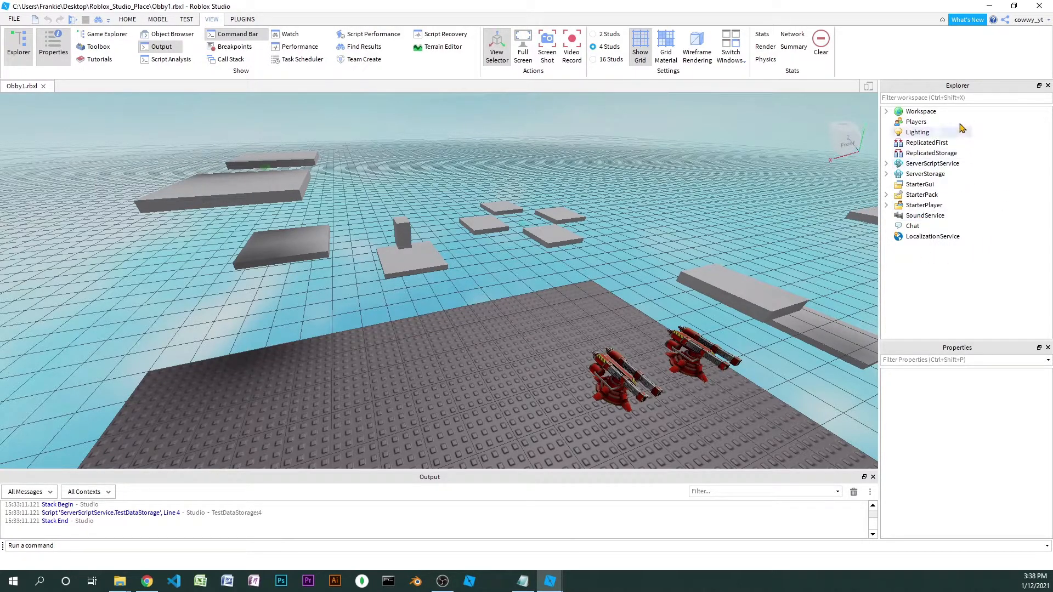
Expand the Workspace contents, close the Explorer window and show it again
{"action": "left_click", "coordinate": [886, 112]}
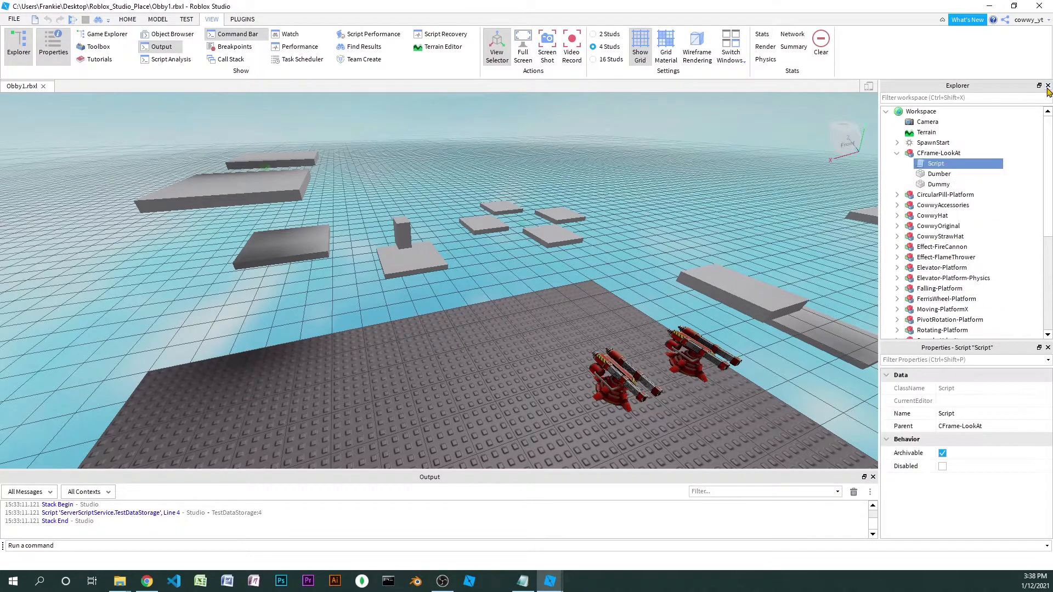
{"action": "left_click", "coordinate": [1048, 86]}
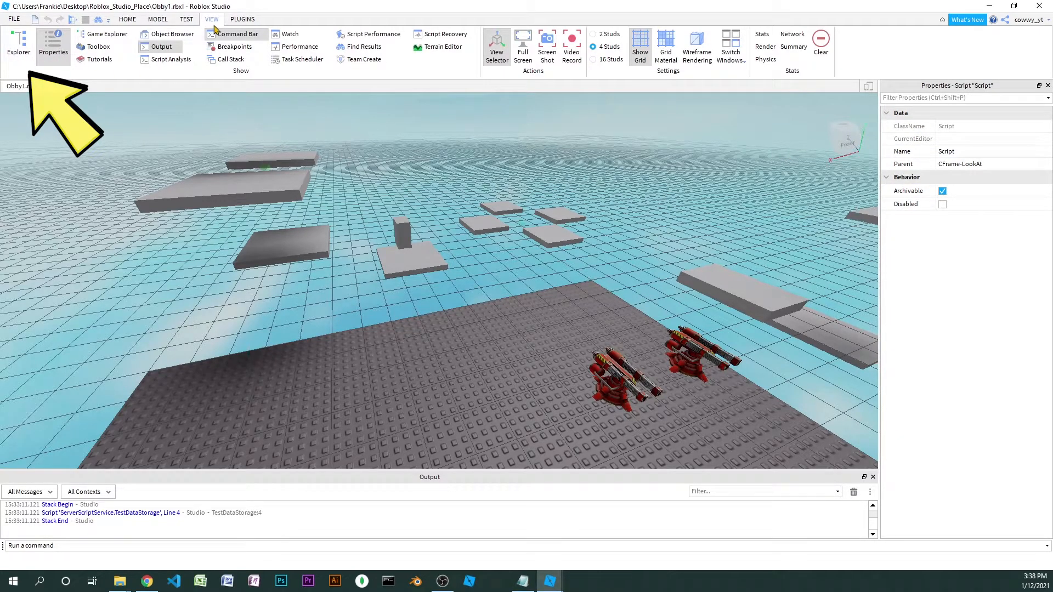
{"action": "left_click", "coordinate": [18, 55]}
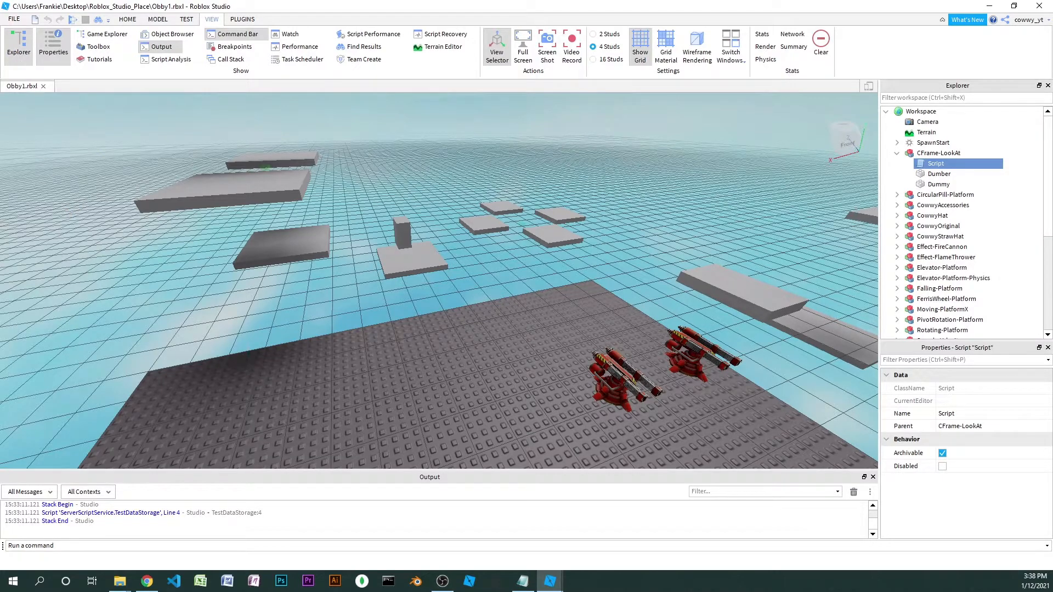
Box-select the obby objects in the viewport and examine the matching models listed under Workspace in the Explorer
{"action": "left_click", "coordinate": [921, 112]}
{"action": "left_click_drag", "start_coordinate": [201, 175], "coordinate": [822, 449]}
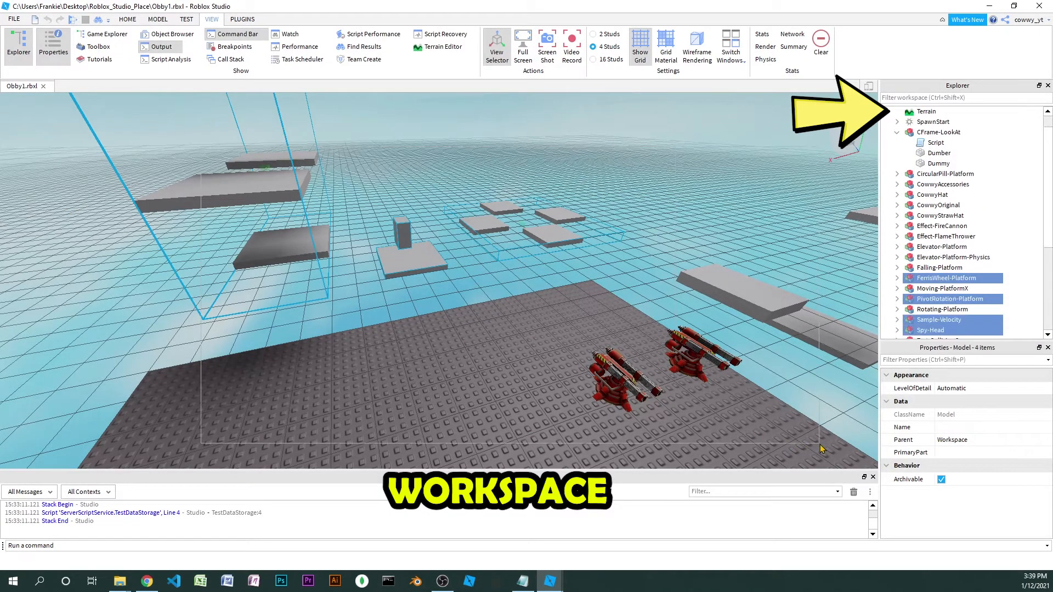
{"action": "scroll", "coordinate": [963, 272], "scroll_direction": "down", "scroll_amount": 1}
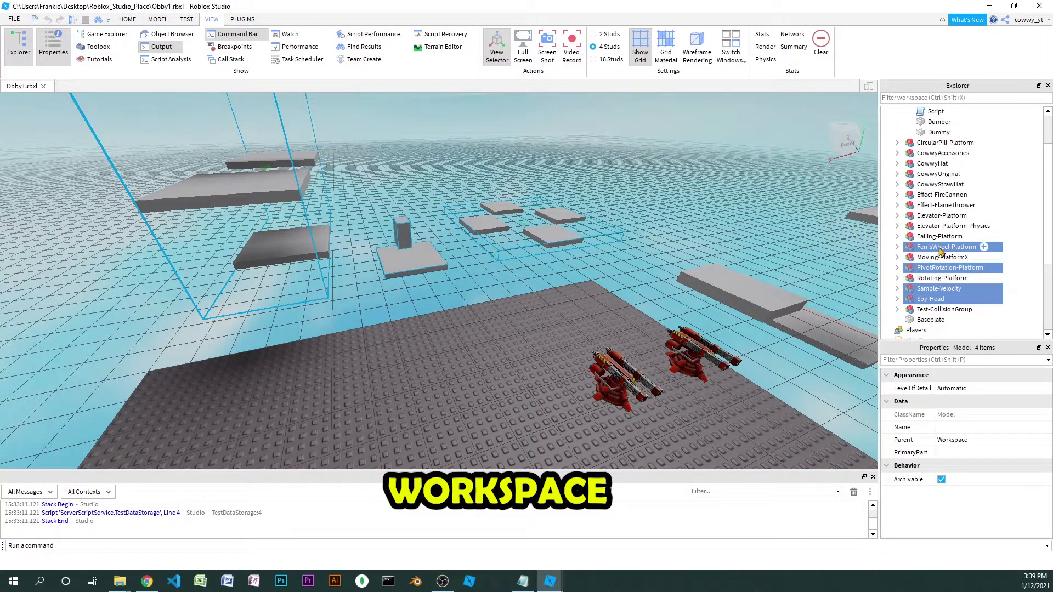
{"action": "scroll", "coordinate": [941, 254], "scroll_direction": "down", "scroll_amount": 1}
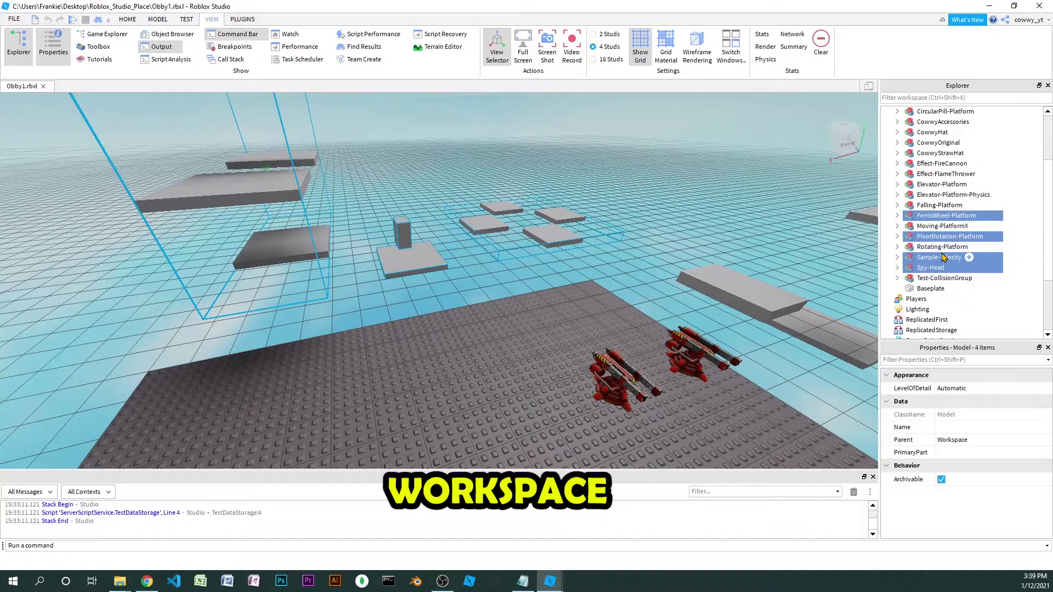
{"action": "scroll", "coordinate": [943, 257], "scroll_direction": "down", "scroll_amount": 1}
{"action": "scroll", "coordinate": [940, 136], "scroll_direction": "up", "scroll_amount": 4}
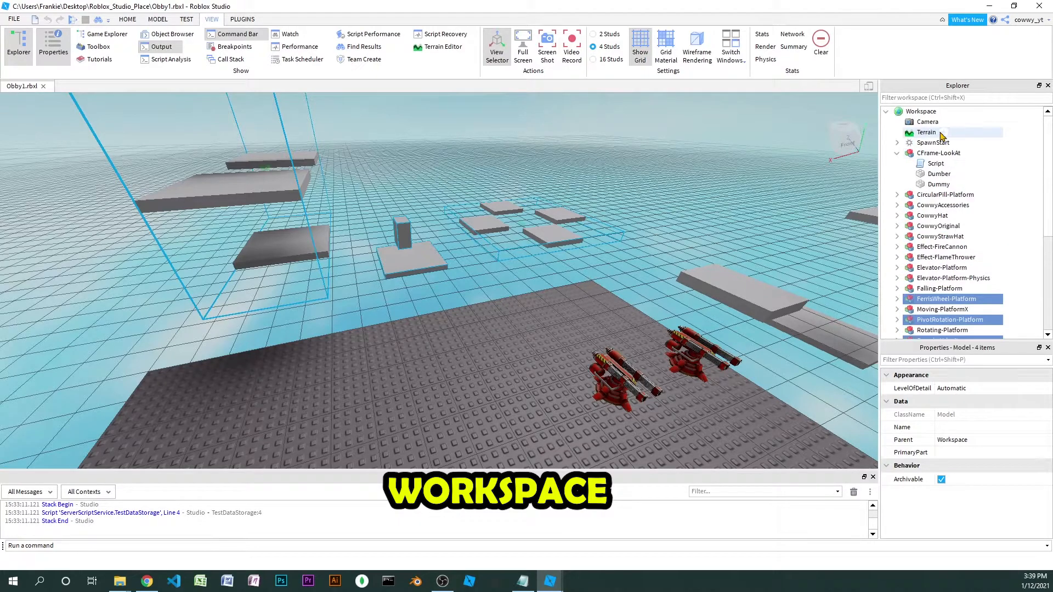
Insert a part into the Workspace and move it forward across the baseplate
{"action": "left_click", "coordinate": [922, 111]}
{"action": "right_click", "coordinate": [922, 112]}
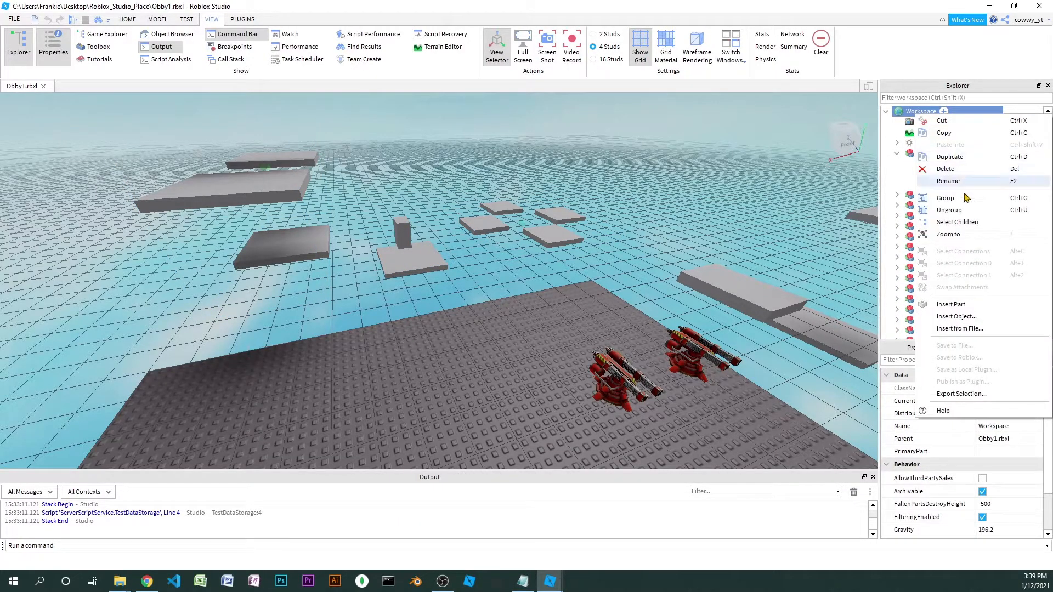
{"action": "left_click", "coordinate": [949, 304]}
{"action": "left_click", "coordinate": [433, 278]}
{"action": "key", "text": "ctrl+4"}
{"action": "key", "text": "ctrl+2"}
{"action": "left_click_drag", "start_coordinate": [464, 313], "coordinate": [514, 414]}
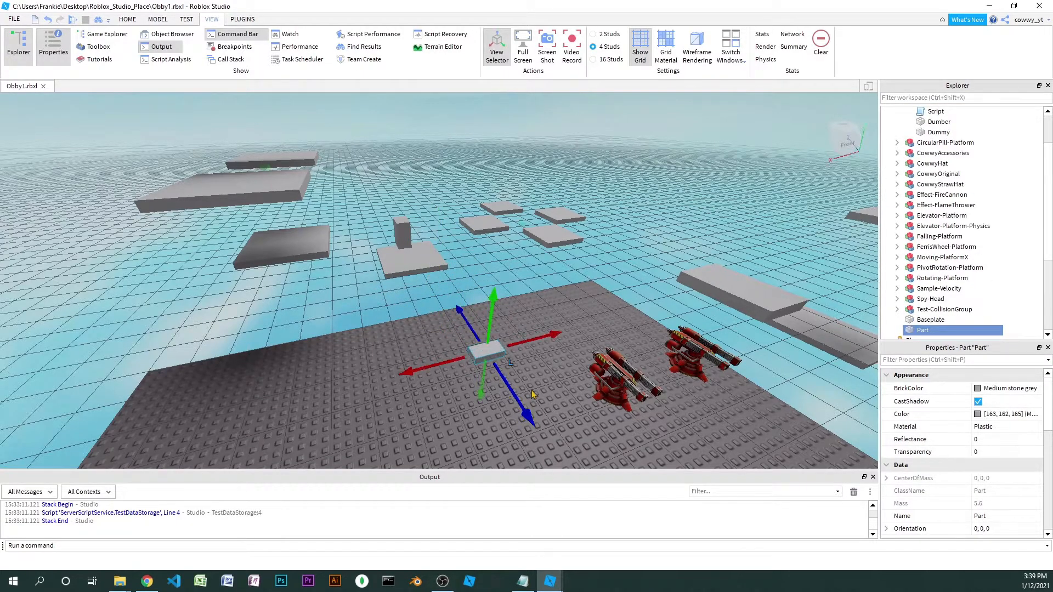
Delete the newly inserted part from the Workspace
{"action": "scroll", "coordinate": [954, 247], "scroll_direction": "down", "scroll_amount": 2}
{"action": "right_click", "coordinate": [918, 268]}
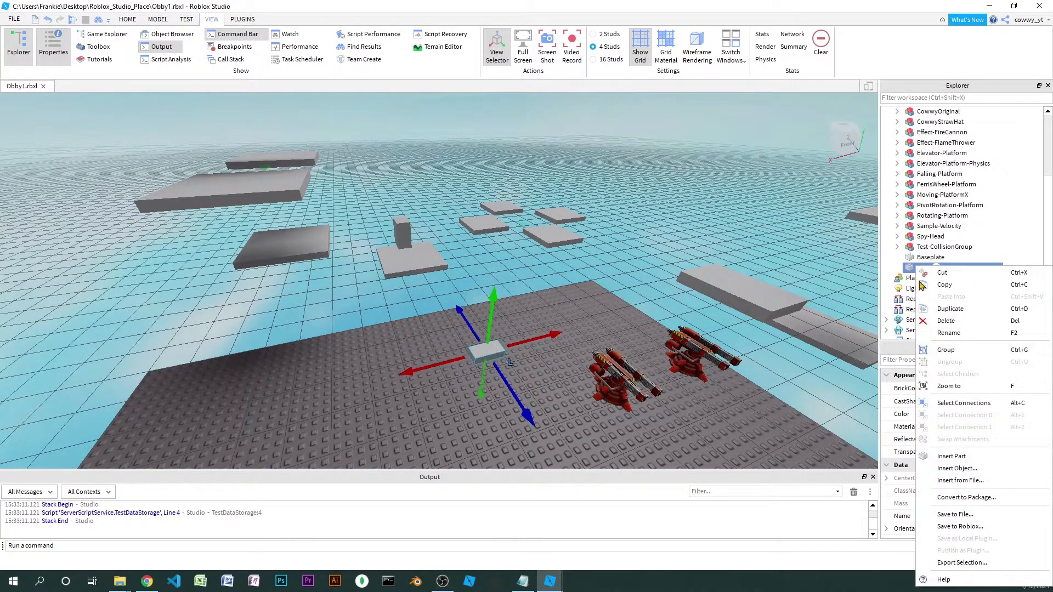
{"action": "left_click", "coordinate": [947, 321]}
Collapse the Workspace and select all the services from Players through TestService
{"action": "scroll", "coordinate": [954, 220], "scroll_direction": "up", "scroll_amount": 5}
{"action": "left_click", "coordinate": [887, 112]}
{"action": "left_click", "coordinate": [916, 122]}
{"action": "left_click", "coordinate": [921, 247], "text": "shift"}
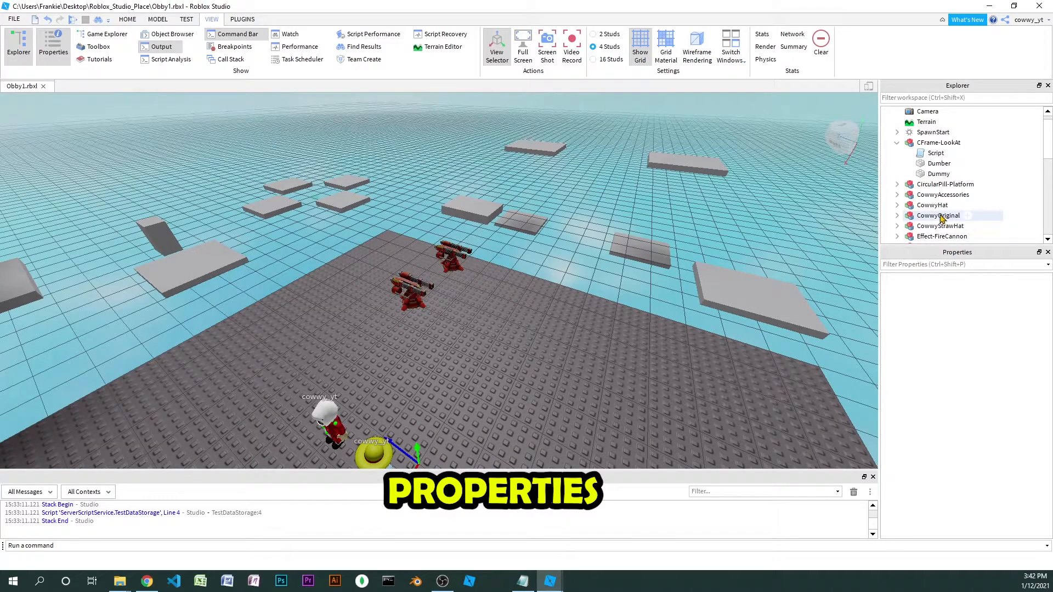
Select the CowwyOriginal model and undock its Properties window so it floats over the viewport
{"action": "left_click", "coordinate": [939, 216]}
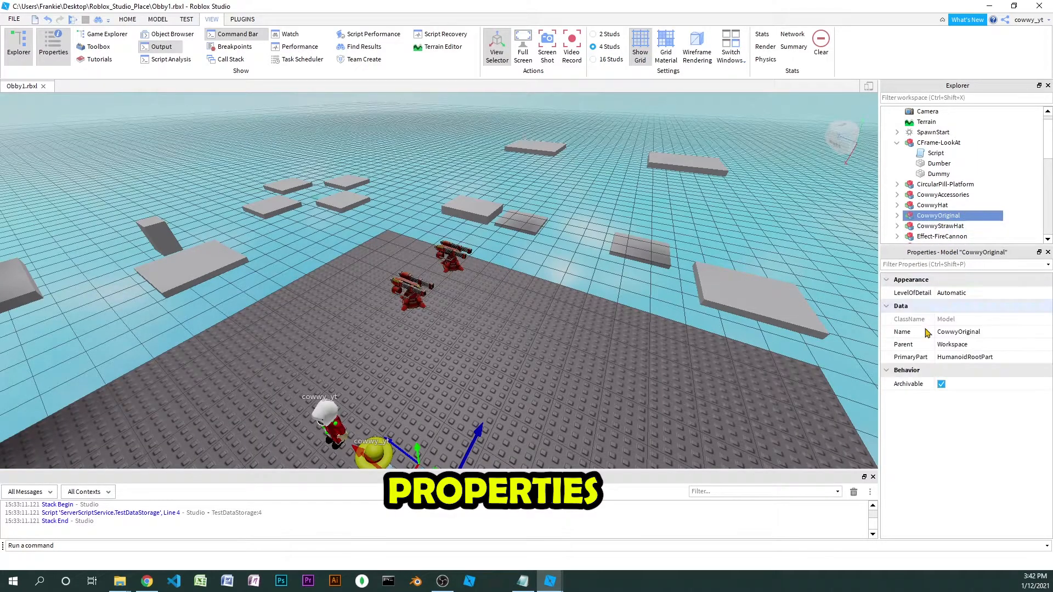
{"action": "left_click_drag", "start_coordinate": [925, 256], "coordinate": [707, 146]}
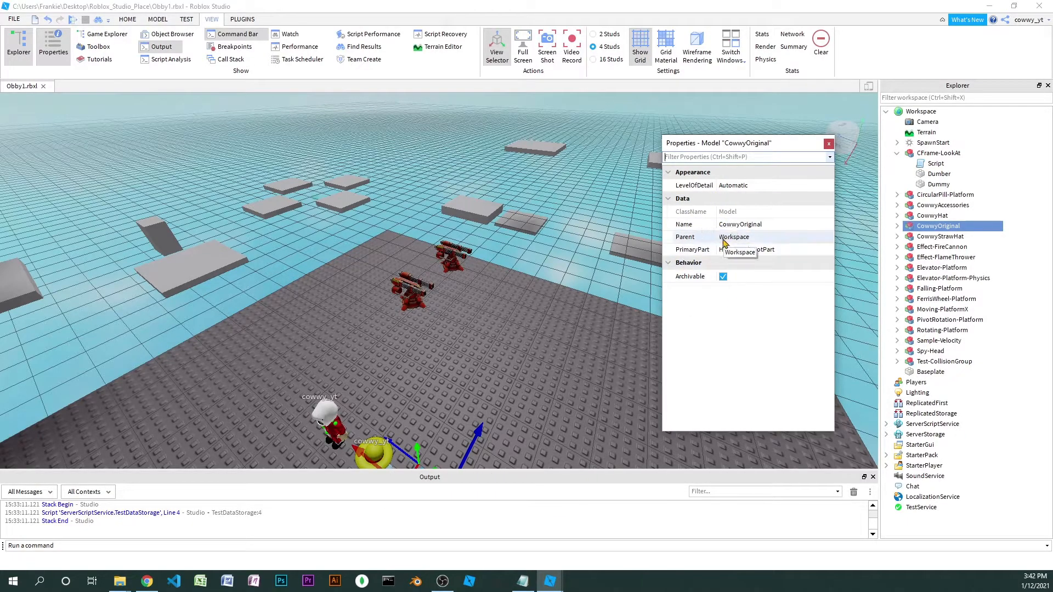
{"action": "type", "text": "d"}
Insert a new part into the Workspace and focus the view on it
{"action": "right_click", "coordinate": [922, 111]}
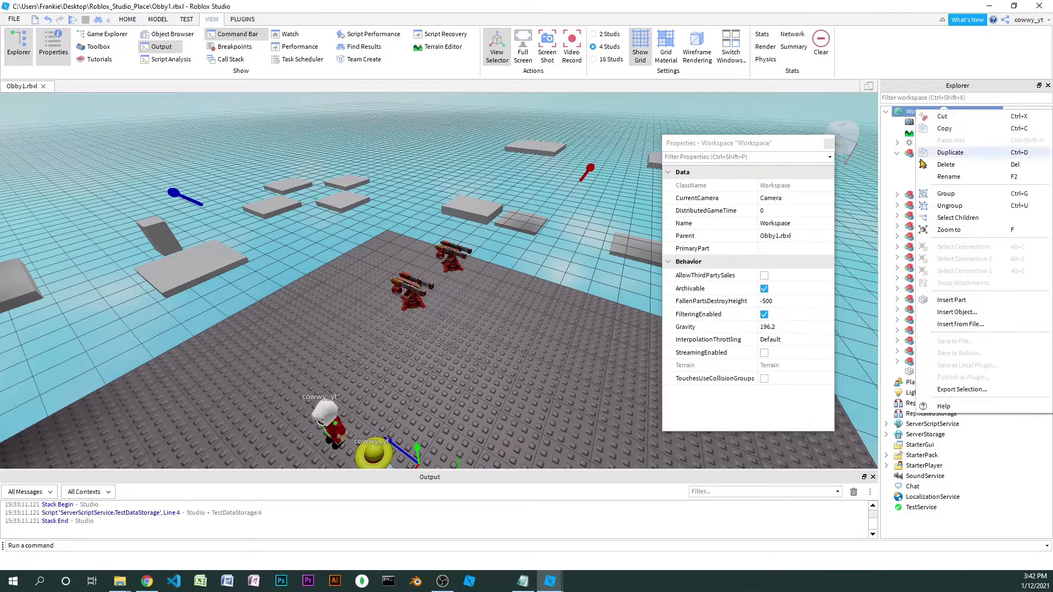
{"action": "left_click", "coordinate": [960, 304]}
{"action": "left_click", "coordinate": [923, 383]}
{"action": "key", "text": "f"}
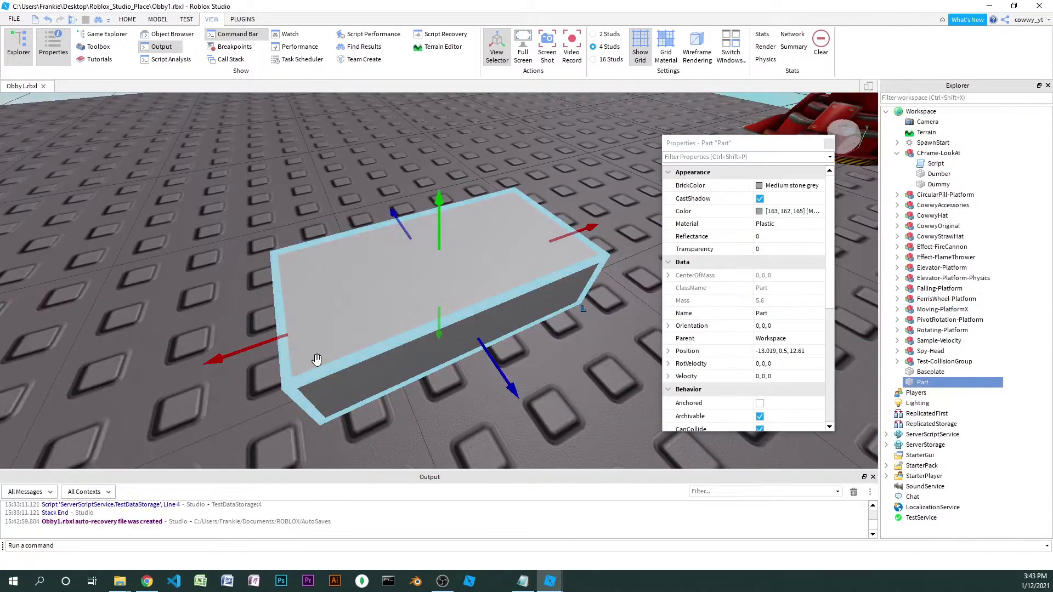
{"action": "scroll", "coordinate": [436, 322], "scroll_direction": "down", "scroll_amount": 5}
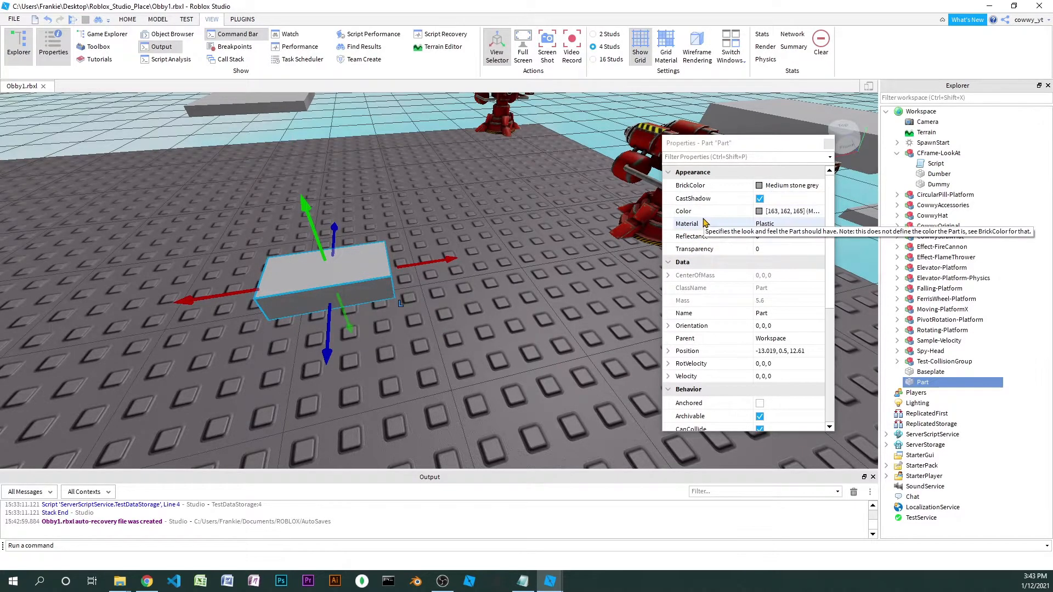
Set the new part's BrickColor to Dark green and its Material to Grass
{"action": "left_click", "coordinate": [760, 187]}
{"action": "left_click", "coordinate": [708, 296]}
{"action": "left_click", "coordinate": [784, 223]}
{"action": "left_click", "coordinate": [781, 260]}
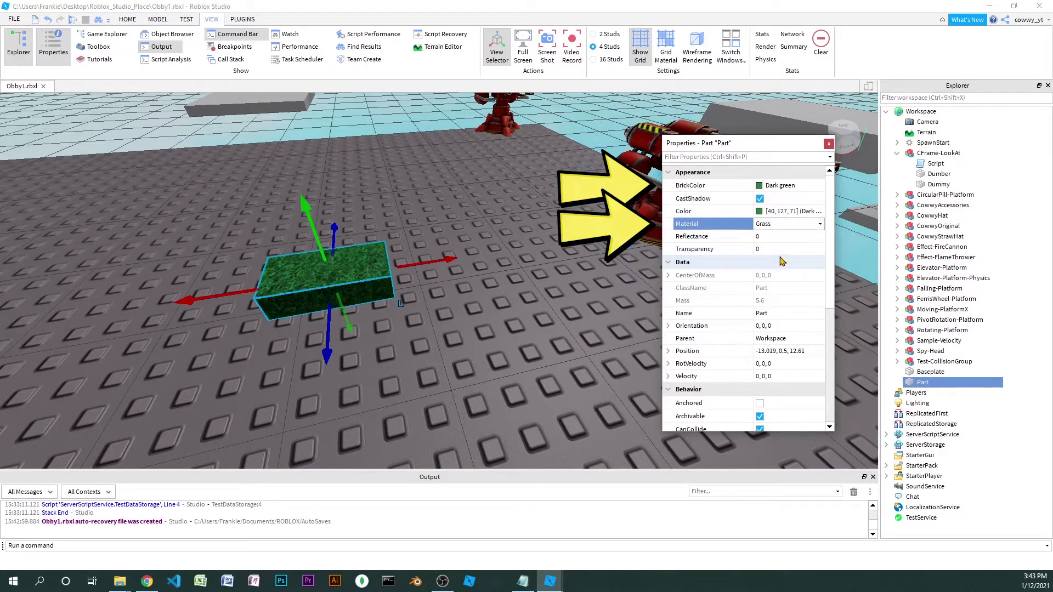
Rename the grass part as Hallo
{"action": "left_click", "coordinate": [783, 314]}
{"action": "type", "text": "Hallo"}
{"action": "key", "text": "Return"}
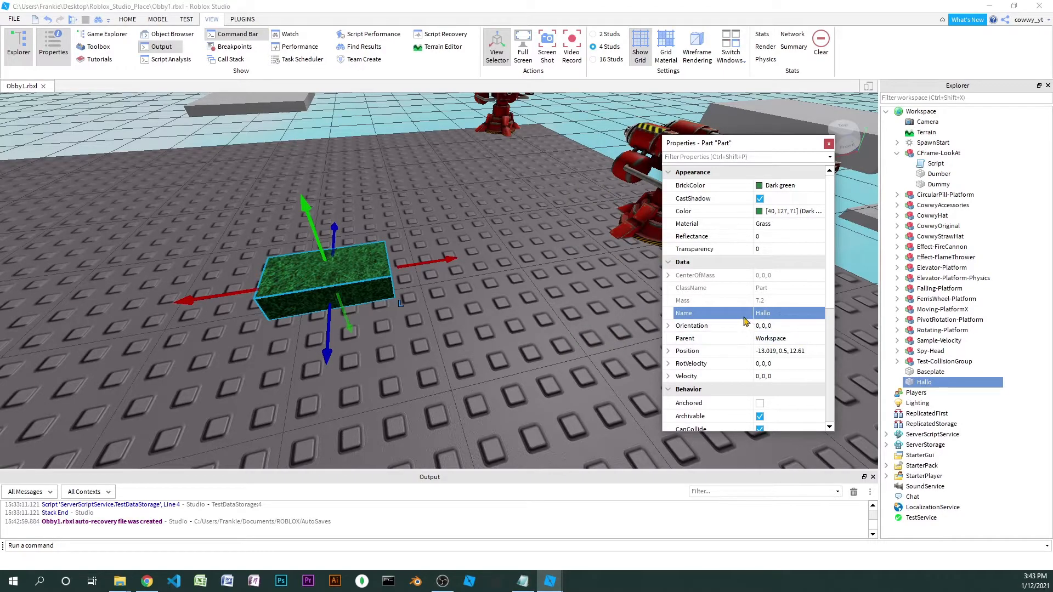
Set the Hallo part's Size to 4,4,4 and move the resized block upward
{"action": "scroll", "coordinate": [786, 327], "scroll_direction": "down", "scroll_amount": 6}
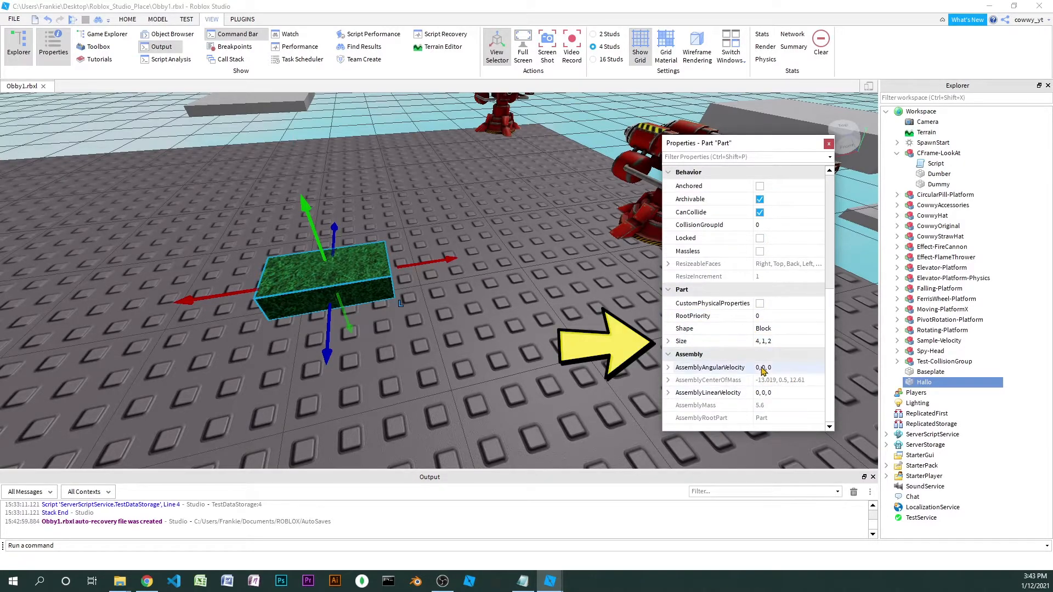
{"action": "left_click", "coordinate": [786, 342]}
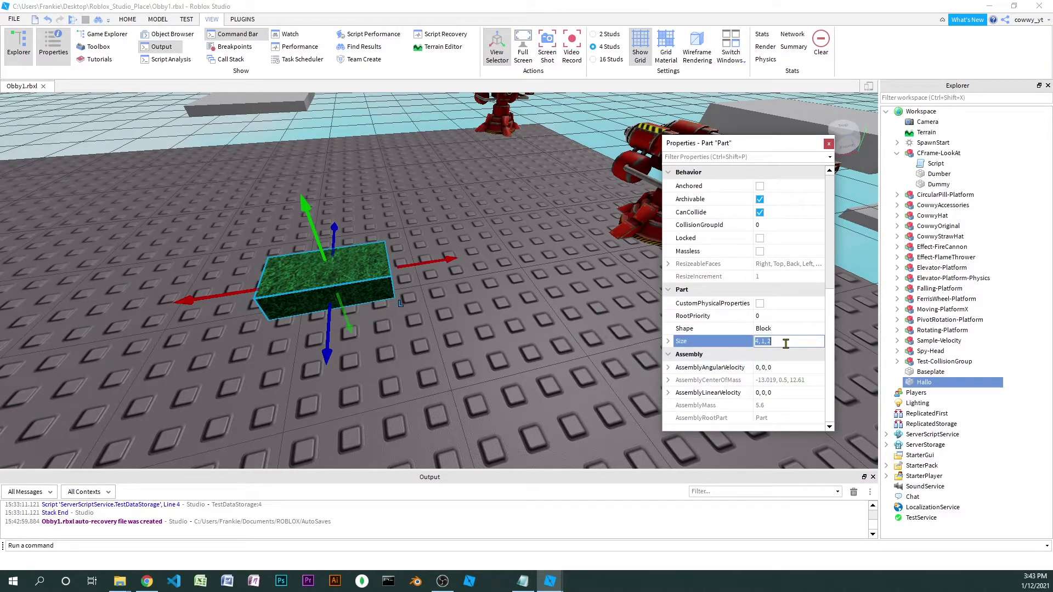
{"action": "type", "text": "4,4,4"}
{"action": "key", "text": "Return"}
{"action": "left_click_drag", "start_coordinate": [293, 178], "coordinate": [297, 142]}
{"action": "right_click_drag", "start_coordinate": [365, 243], "coordinate": [364, 243]}
{"action": "key", "text": "a"}
{"action": "key", "text": "s"}
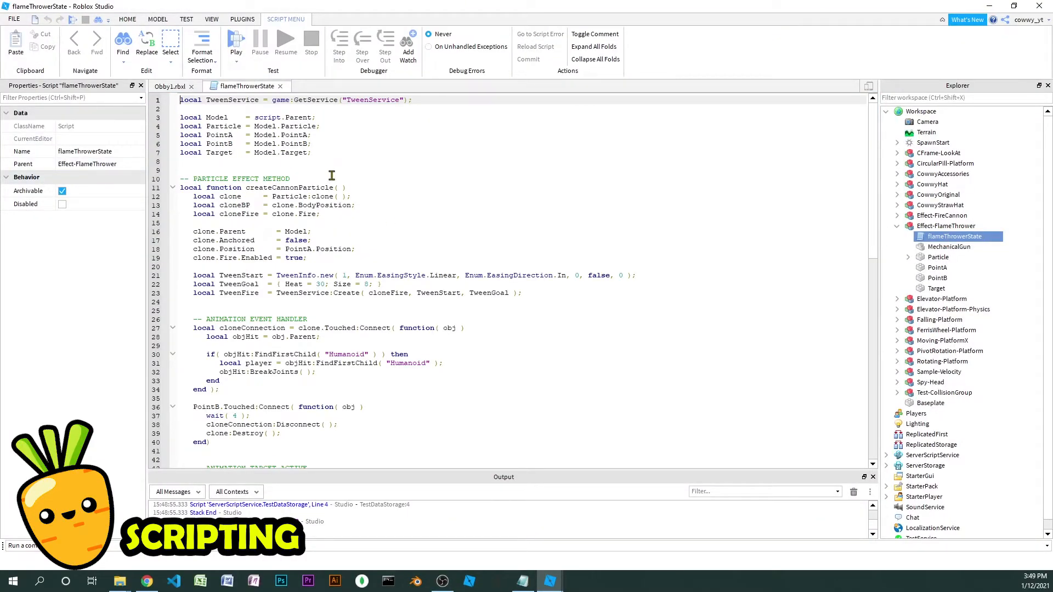
Examine the particle effect code in the flameThrowerState script, highlighting the start of the createCannonParticle function
{"action": "left_click_drag", "start_coordinate": [489, 160], "coordinate": [501, 212]}
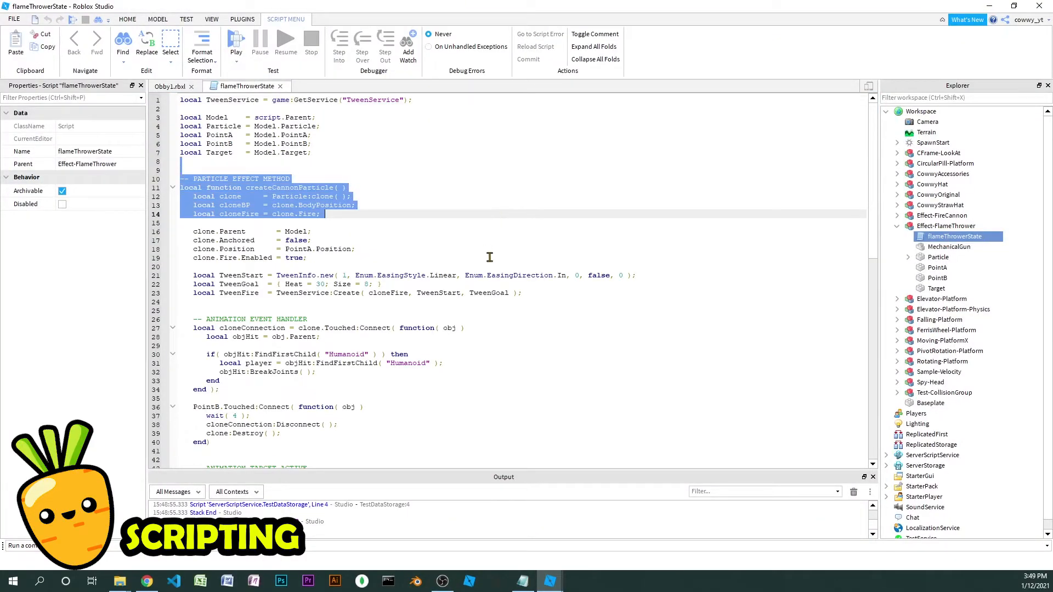
{"action": "scroll", "coordinate": [483, 250], "scroll_direction": "down", "scroll_amount": 1}
{"action": "left_click", "coordinate": [447, 184]}
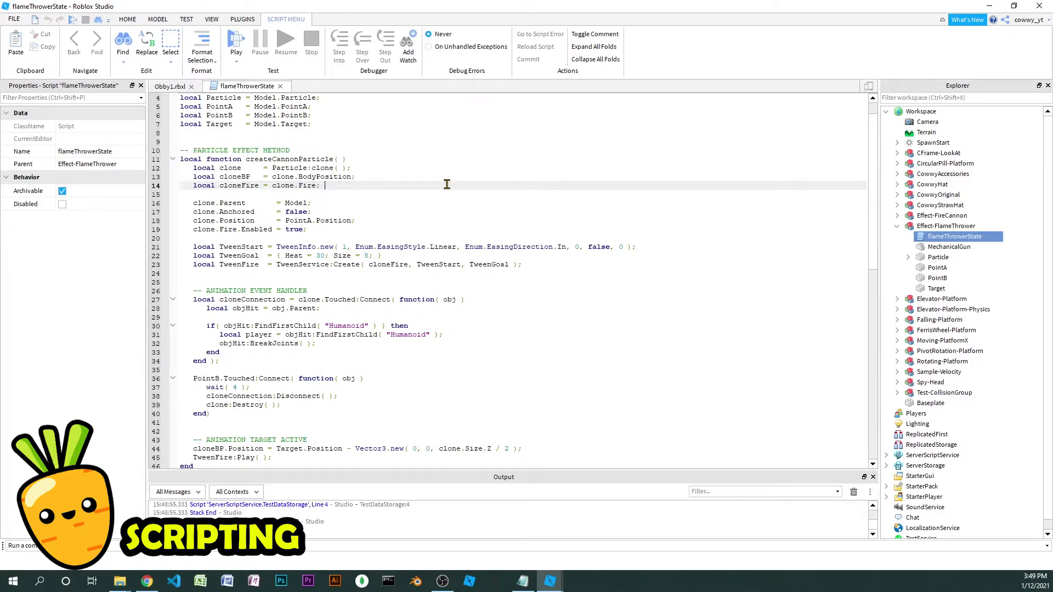
Read the rest of the flameThrowerState script, from the animation event handler through the instance operation loop
{"action": "scroll", "coordinate": [447, 181], "scroll_direction": "down", "scroll_amount": 1}
{"action": "scroll", "coordinate": [371, 232], "scroll_direction": "down", "scroll_amount": 2}
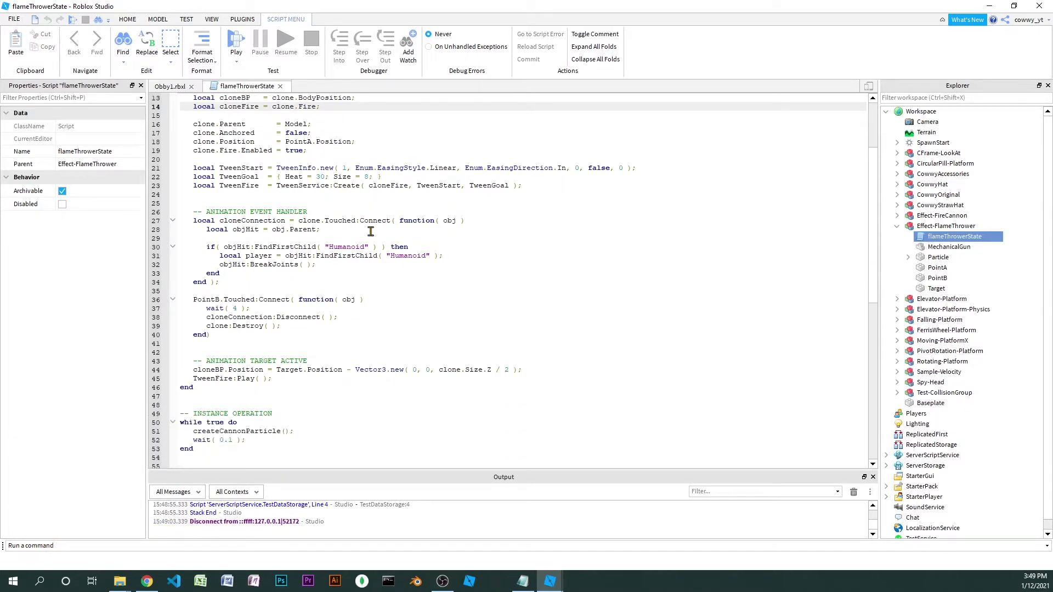
{"action": "scroll", "coordinate": [373, 228], "scroll_direction": "down", "scroll_amount": 7}
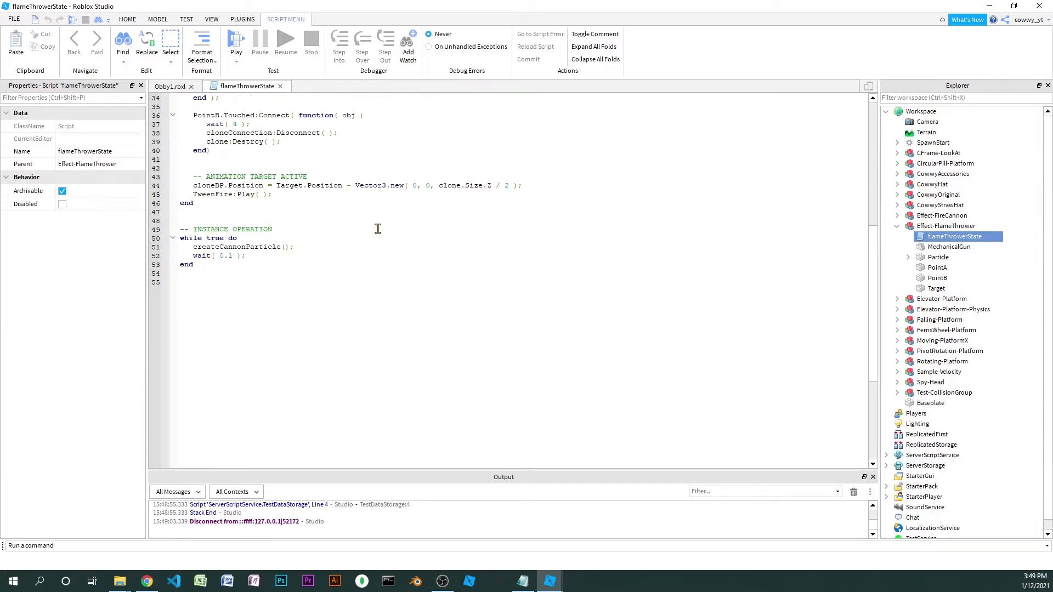
{"action": "scroll", "coordinate": [379, 228], "scroll_direction": "down", "scroll_amount": 2}
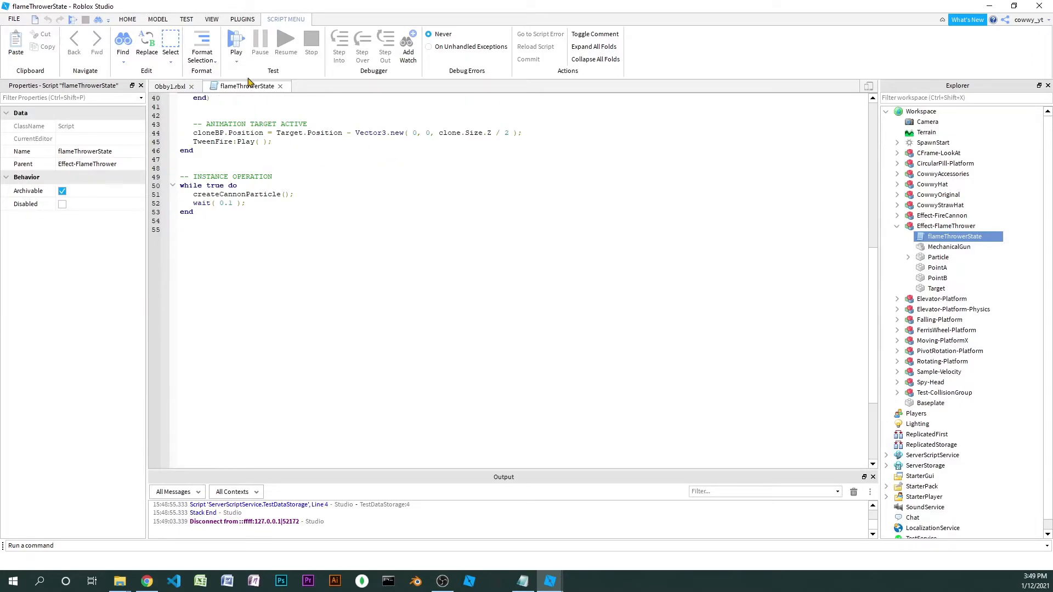
Return to the Obby1.rbxl scene with the flame thrower model and start a play test
{"action": "left_click", "coordinate": [190, 88]}
{"action": "left_click", "coordinate": [340, 274]}
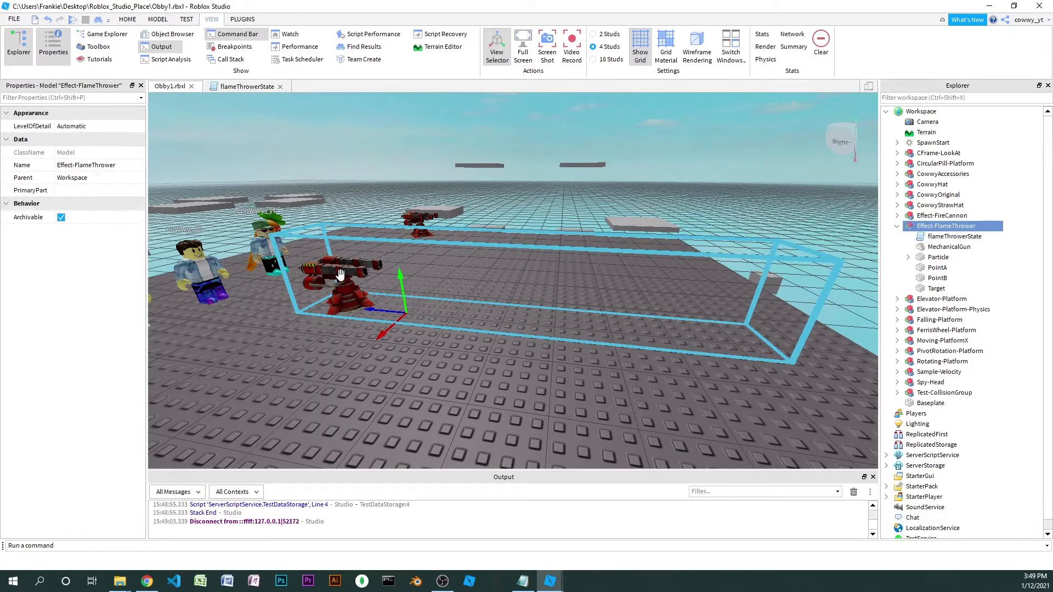
{"action": "left_click", "coordinate": [127, 20]}
{"action": "left_click", "coordinate": [459, 61]}
{"action": "left_click", "coordinate": [473, 87]}
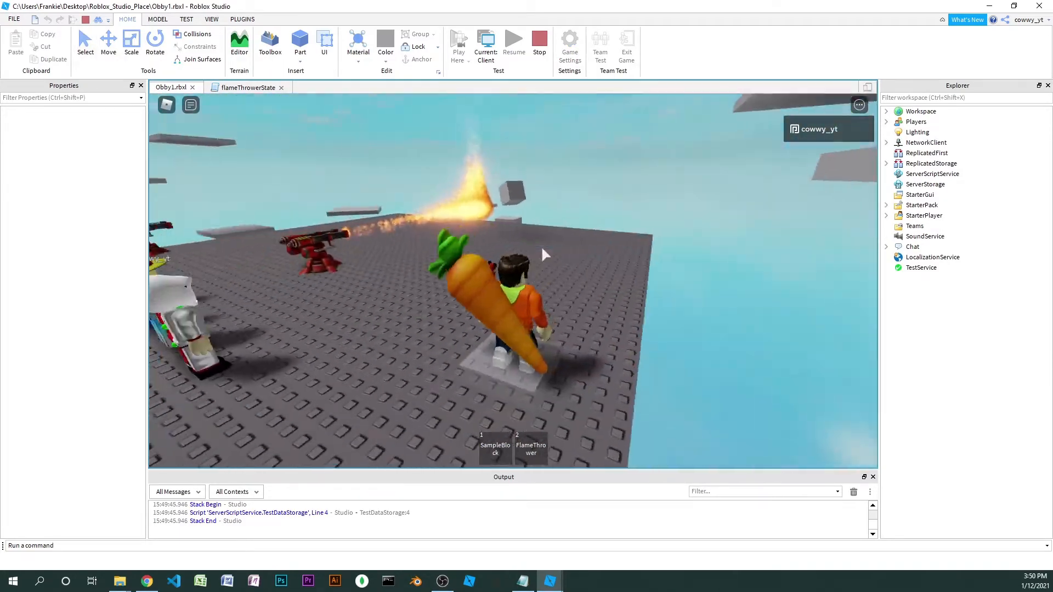
Walk and jump the character around the flame thrower and into its fire to test the scripted effect
{"action": "right_click_drag", "start_coordinate": [542, 248], "coordinate": [541, 249]}
{"action": "key", "text": "w"}
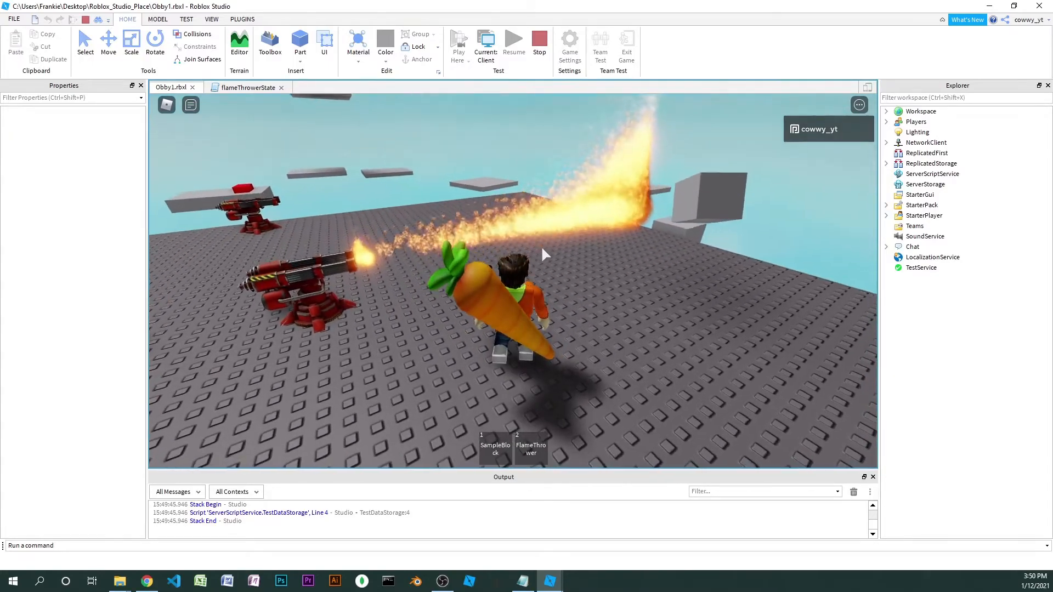
{"action": "key", "text": "d"}
{"action": "key", "text": "w"}
{"action": "right_click_drag", "start_coordinate": [542, 248], "coordinate": [543, 251]}
{"action": "key", "text": "space"}
{"action": "key", "text": "w"}
{"action": "right_click_drag", "start_coordinate": [548, 236], "coordinate": [553, 235]}
{"action": "key", "text": "s"}
{"action": "key", "text": "space"}
{"action": "key", "text": "space"}
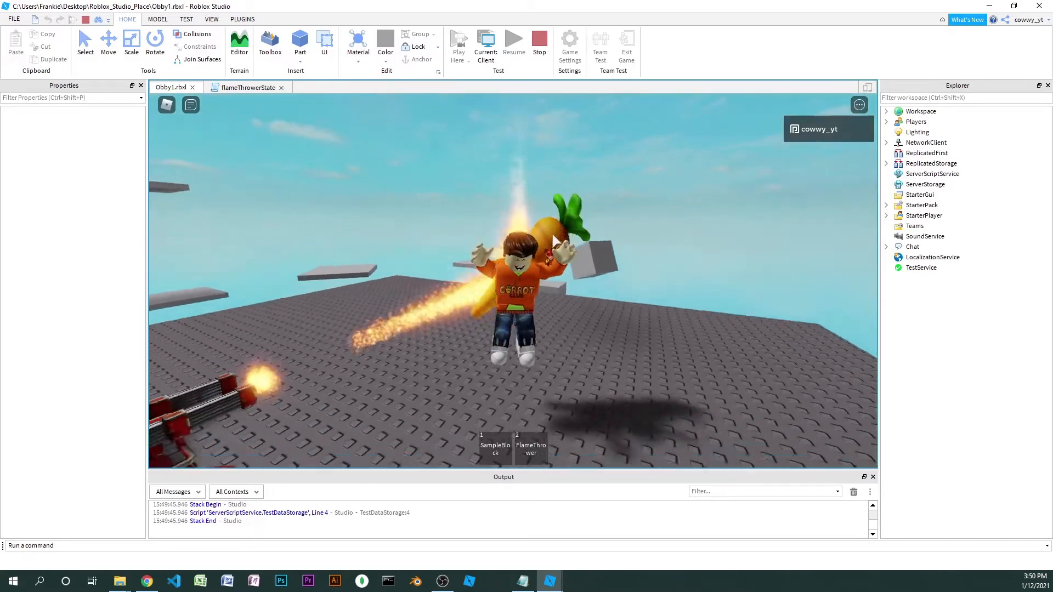
{"action": "key", "text": "a"}
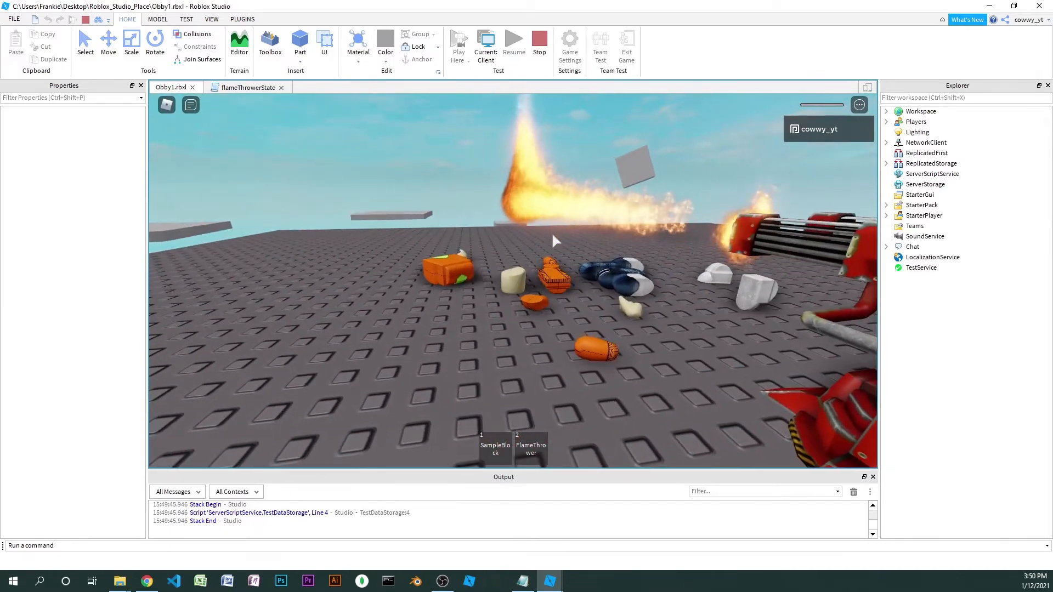
{"action": "key", "text": "w"}
{"action": "right_click_drag", "start_coordinate": [553, 234], "coordinate": [557, 227]}
{"action": "key", "text": "s"}
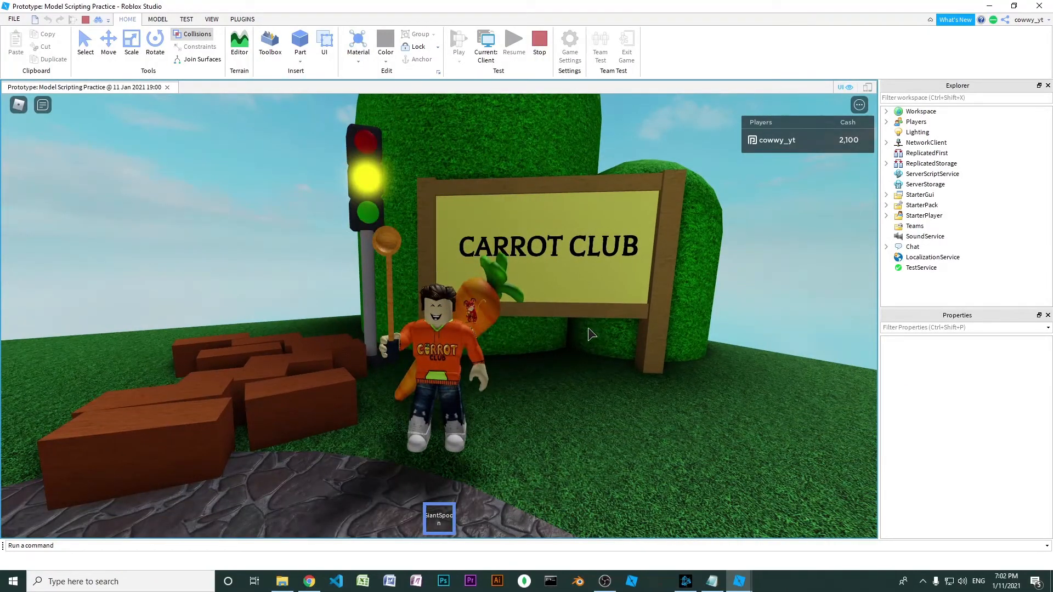
{"action": "key", "text": "s"}
{"action": "key", "text": "d"}
{"action": "key", "text": "w"}
{"action": "key", "text": "a"}
{"action": "key", "text": "s"}
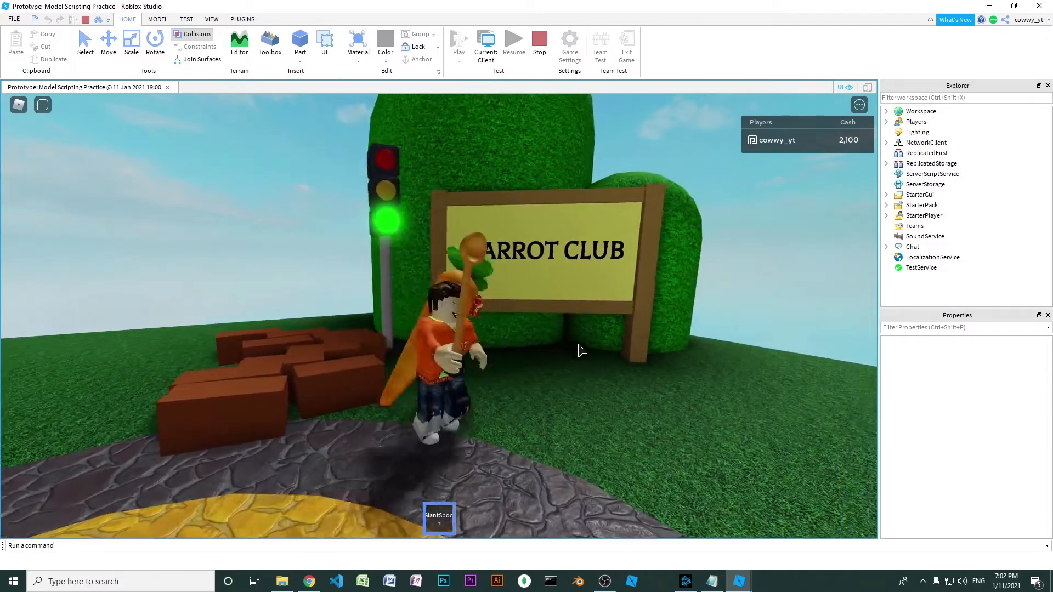
{"action": "key", "text": "d"}
{"action": "key", "text": "a"}
{"action": "key", "text": "w"}
{"action": "key", "text": "a"}
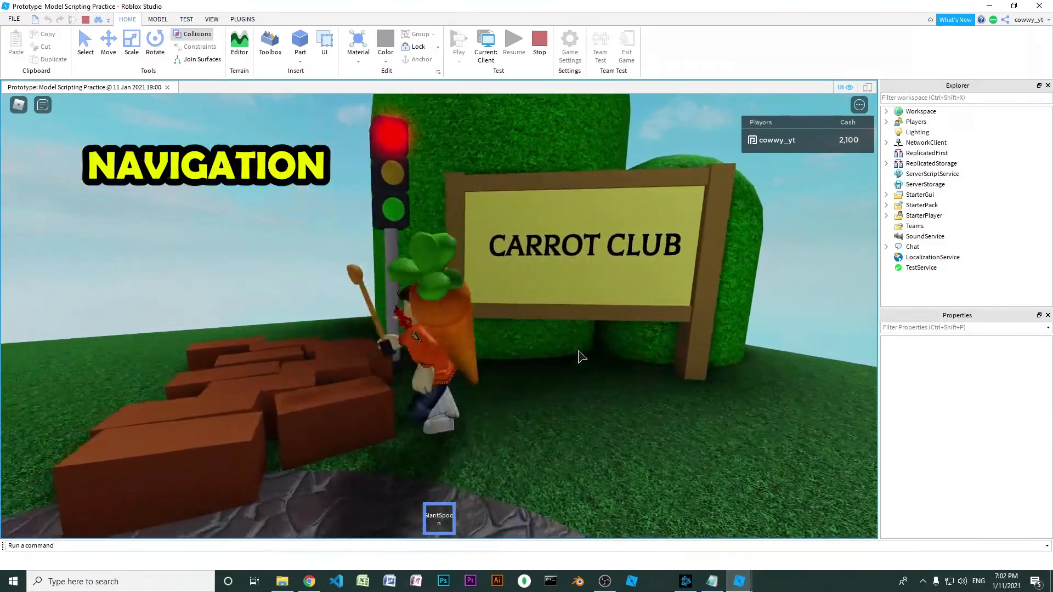
{"action": "key", "text": "s"}
{"action": "key", "text": "a"}
{"action": "key", "text": "w"}
{"action": "key", "text": "a"}
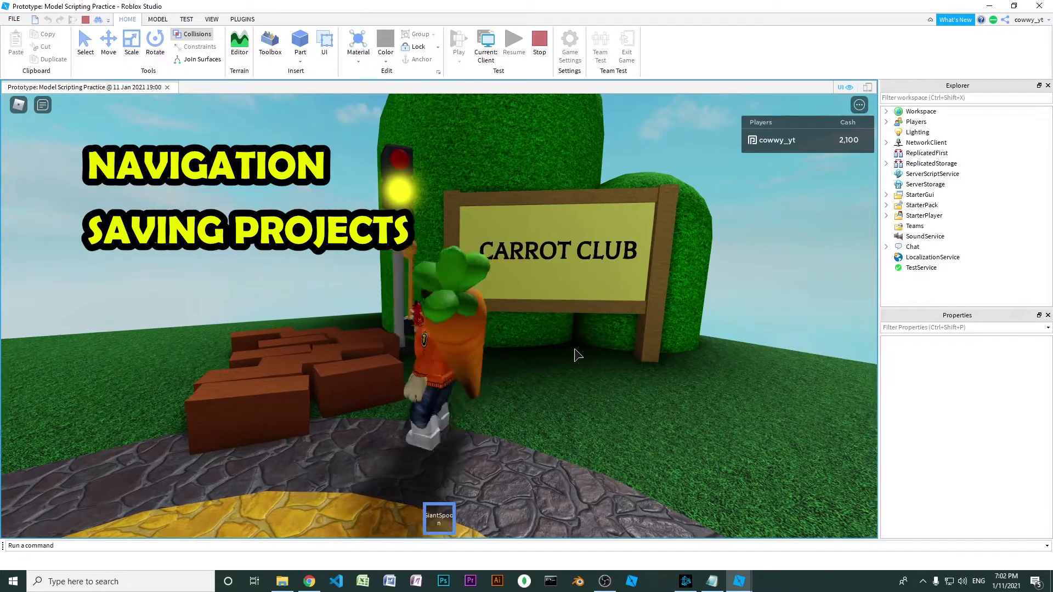
{"action": "key", "text": "s"}
{"action": "key", "text": "d"}
{"action": "key", "text": "a"}
{"action": "key", "text": "s"}
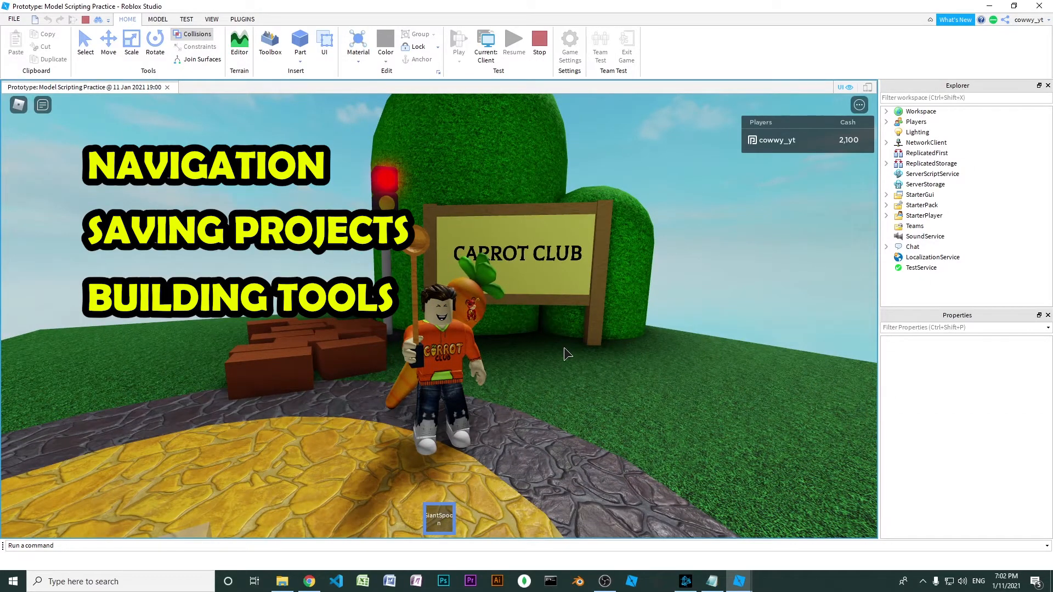
{"action": "key", "text": "a"}
{"action": "key", "text": "d"}
{"action": "key", "text": "1"}
{"action": "key", "text": "a"}
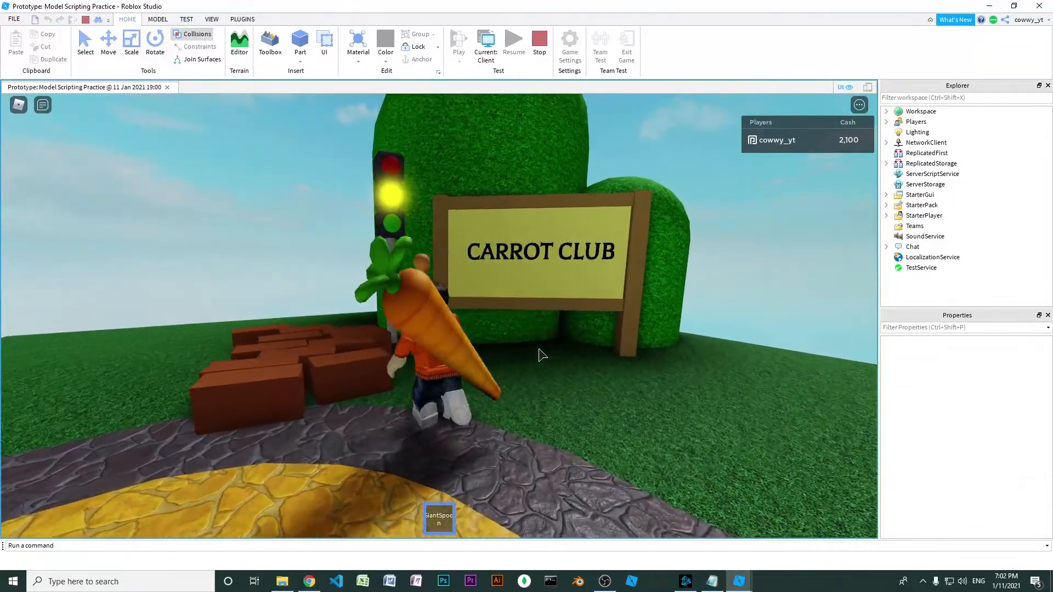
{"action": "key", "text": "w"}
{"action": "key", "text": "1"}
{"action": "key", "text": "s"}
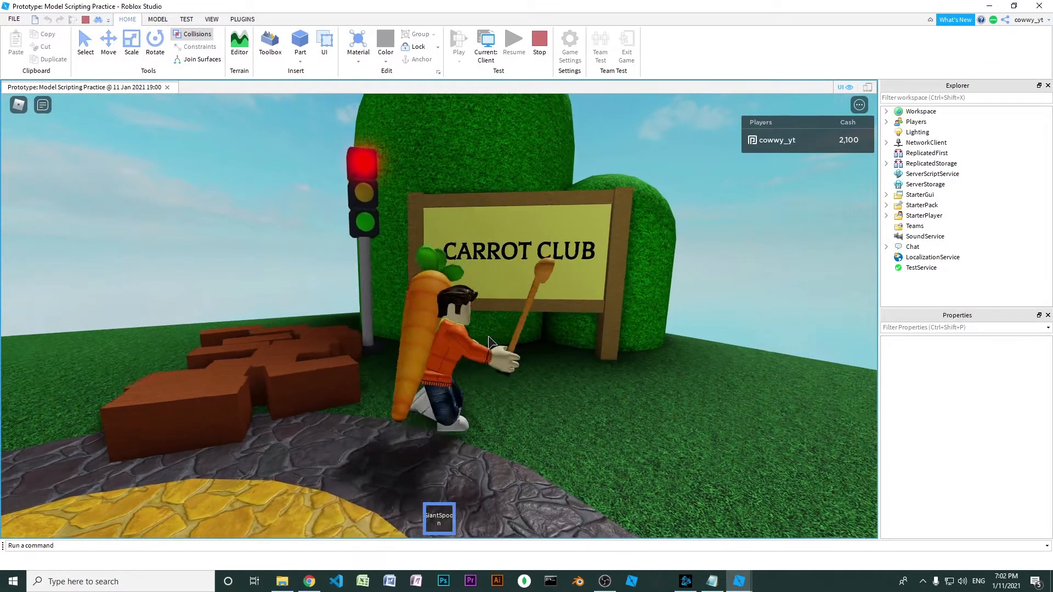
{"action": "key", "text": "s"}
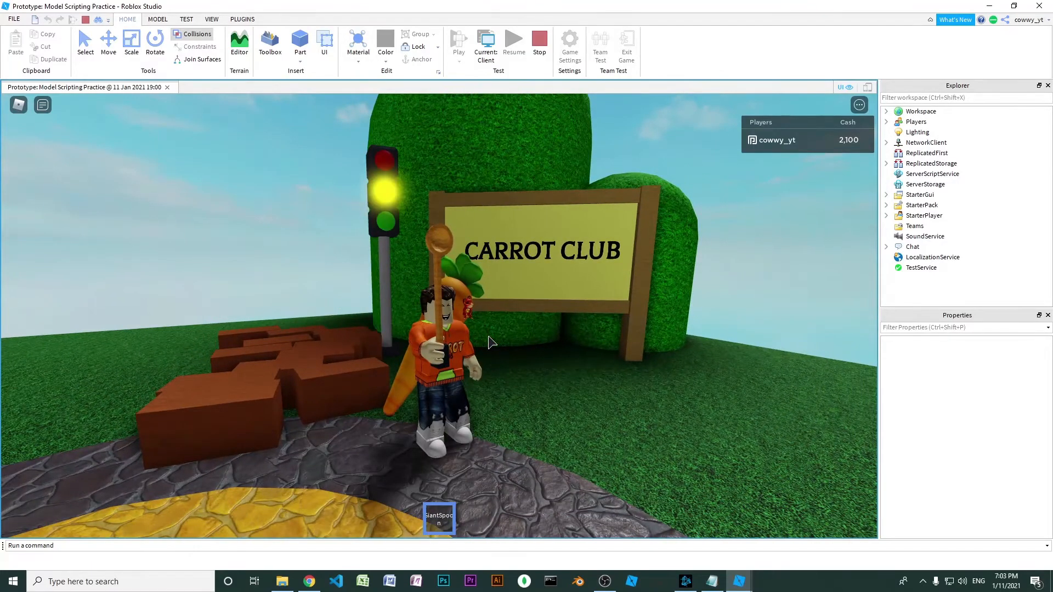
{"action": "key", "text": "s"}
{"action": "key", "text": "1"}
{"action": "key", "text": "w"}
{"action": "key", "text": "1"}
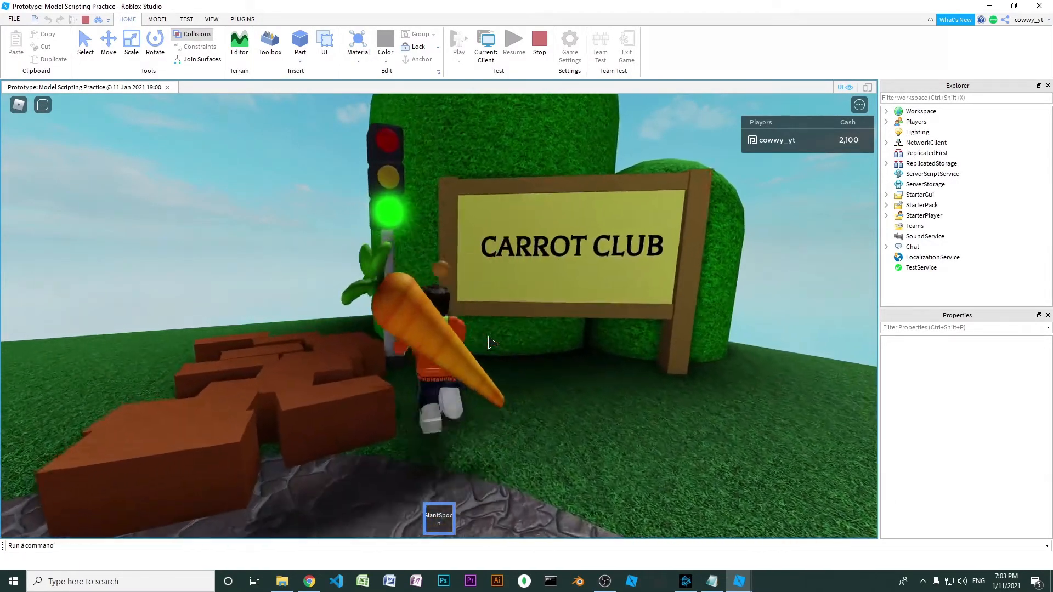
{"action": "key", "text": "s"}
{"action": "key", "text": "s"}
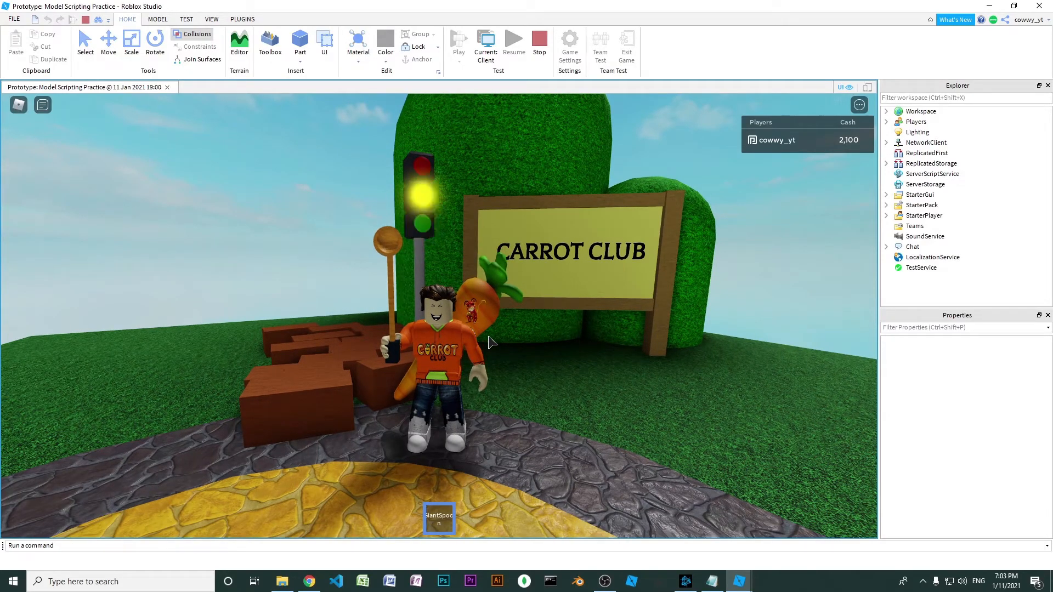
{"action": "key", "text": "w"}
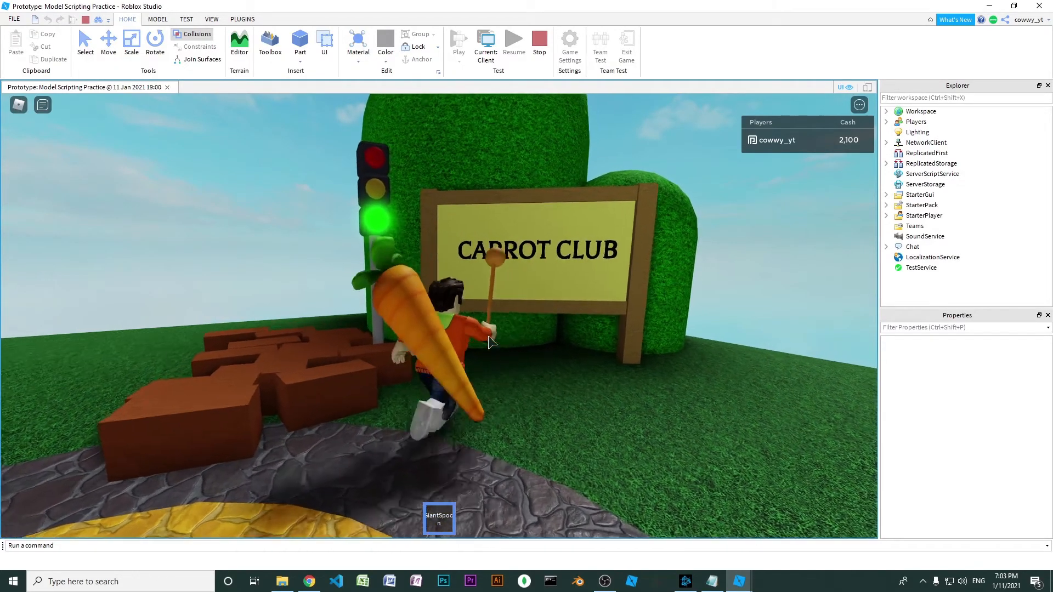
{"action": "key", "text": "s"}
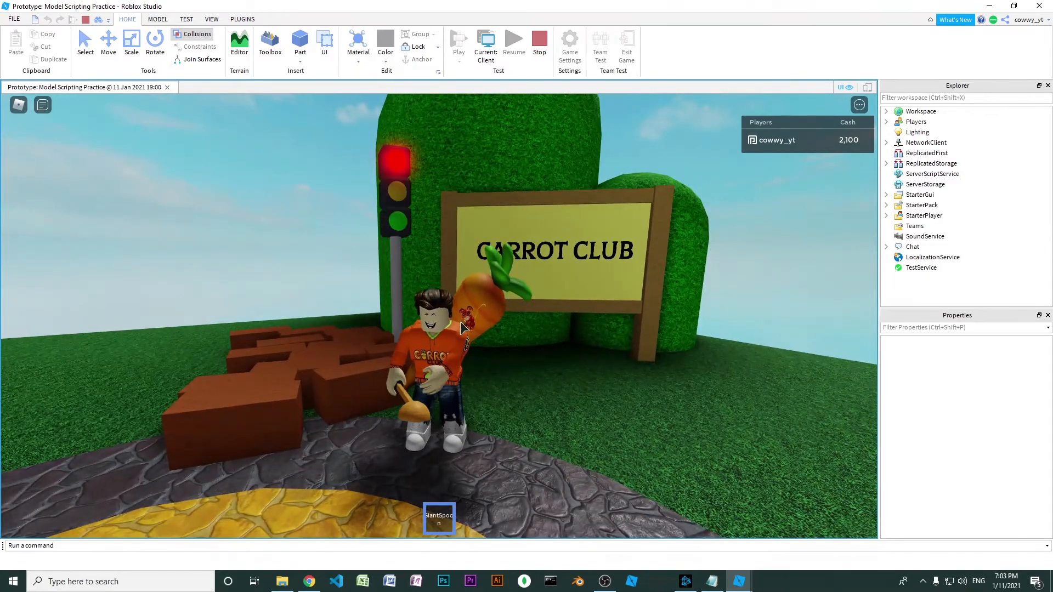
{"action": "key", "text": "a"}
{"action": "left_click", "coordinate": [459, 323]}
{"action": "key", "text": "d"}
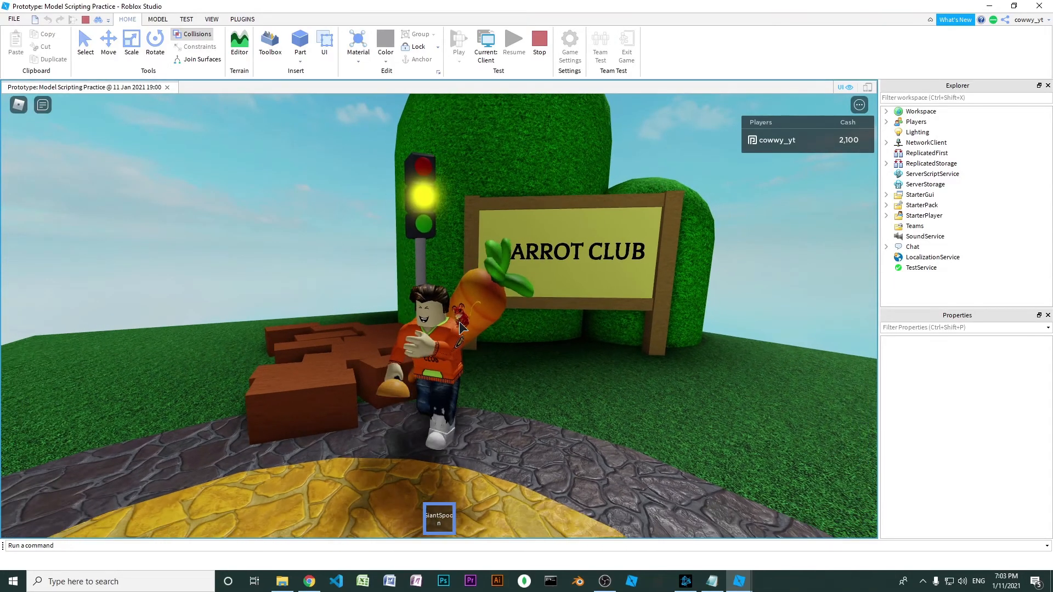